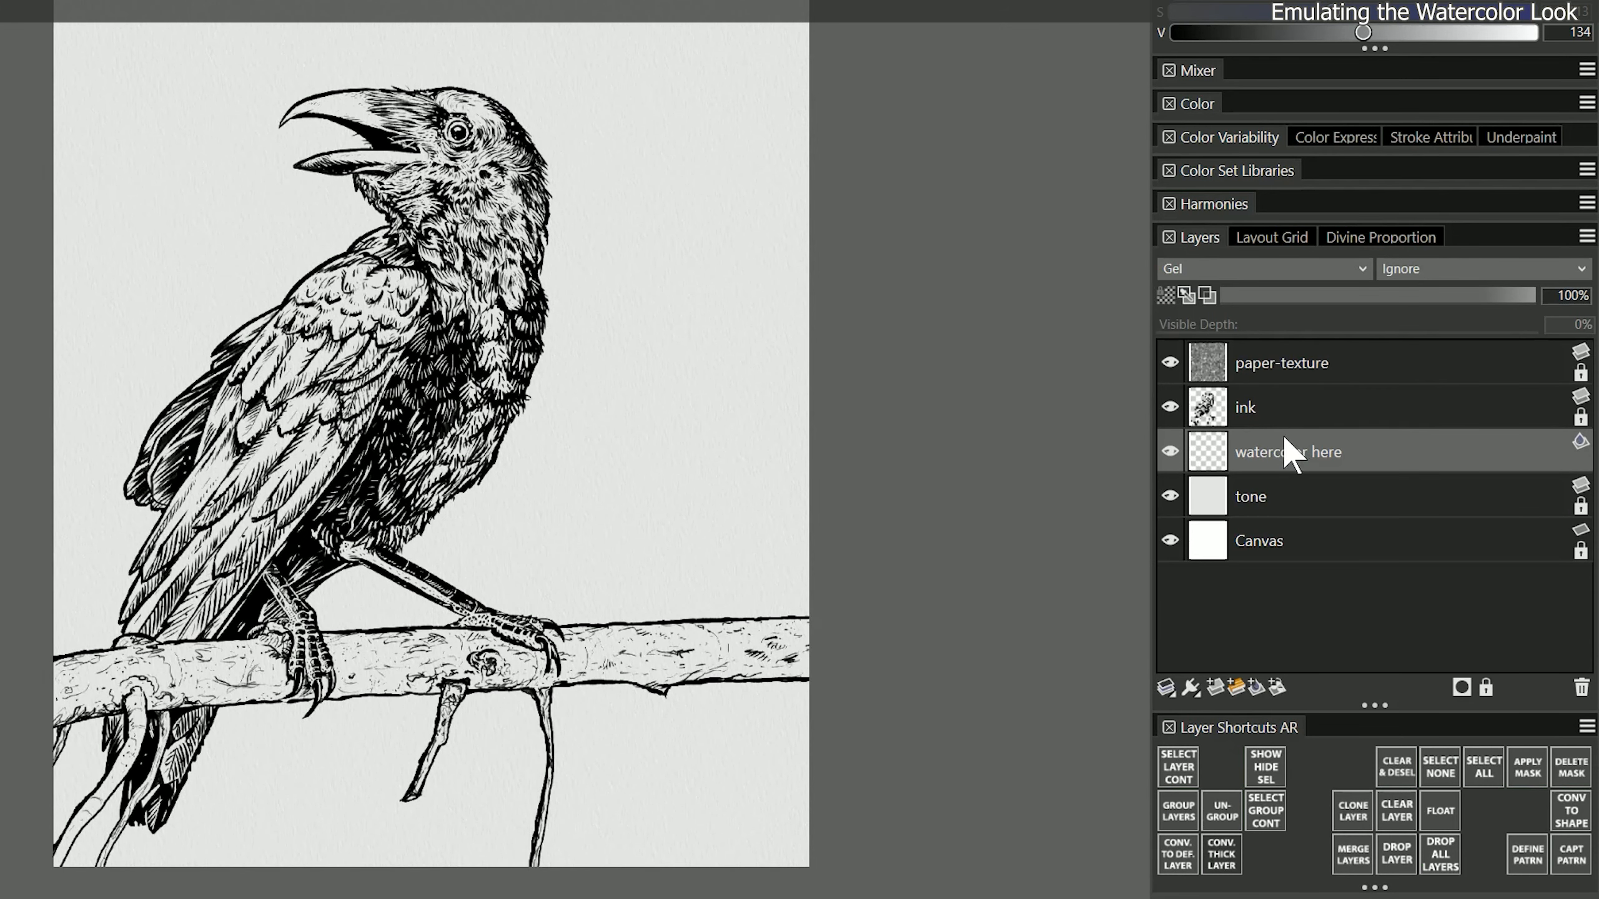
Select the paper-texture layer and toggle its visibility to compare the drawing with and without the paper grain
click(1174, 359)
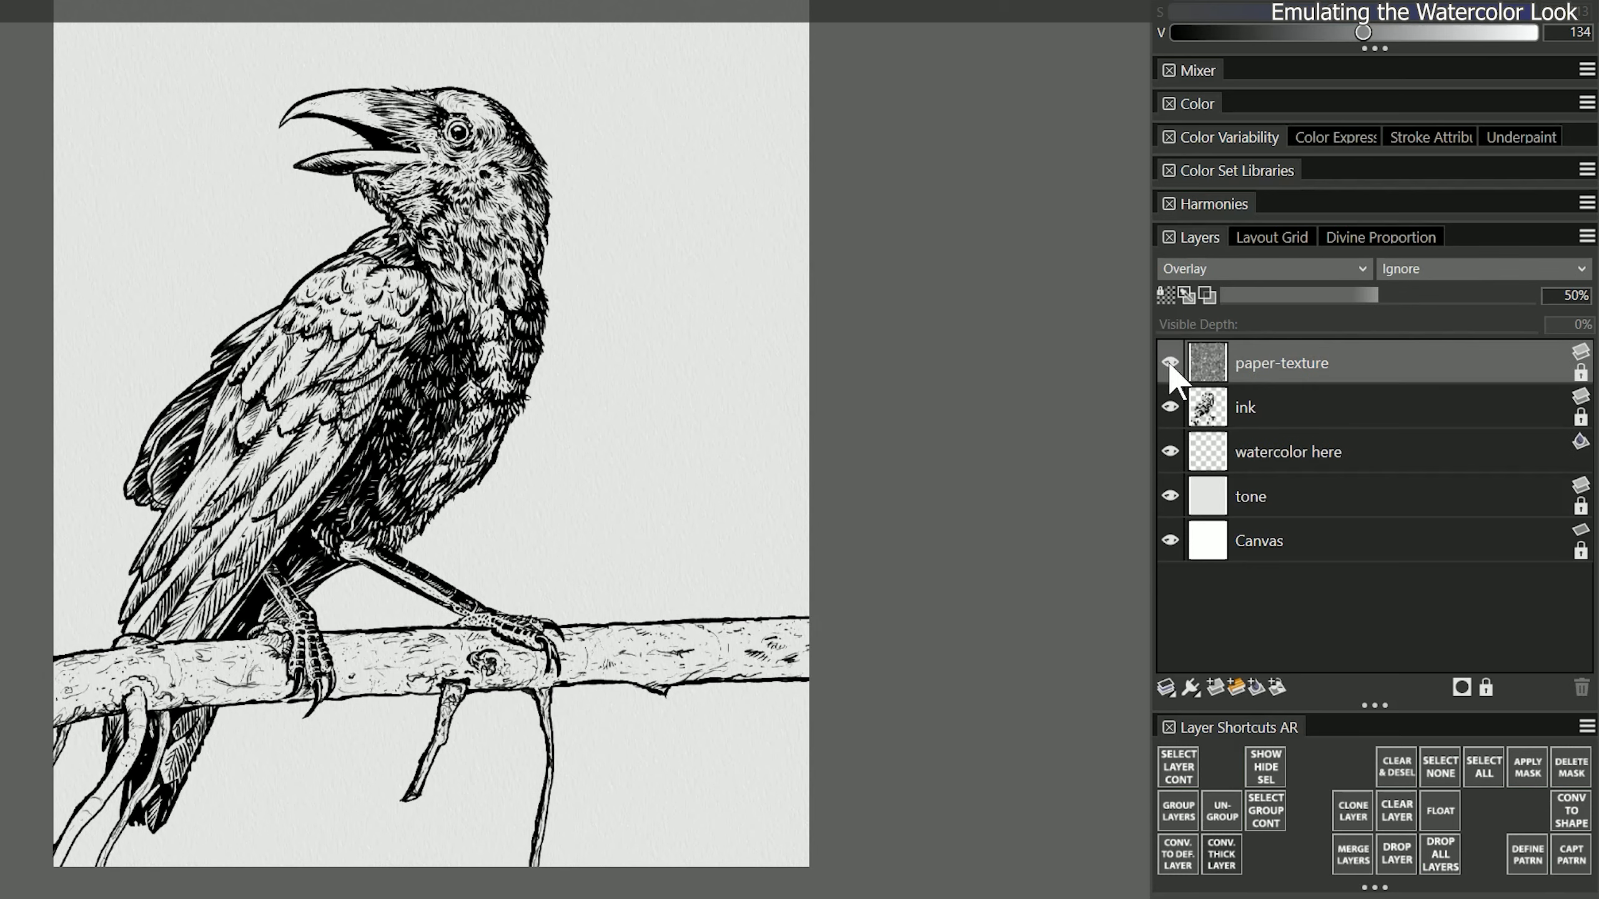
click(1170, 363)
click(1169, 363)
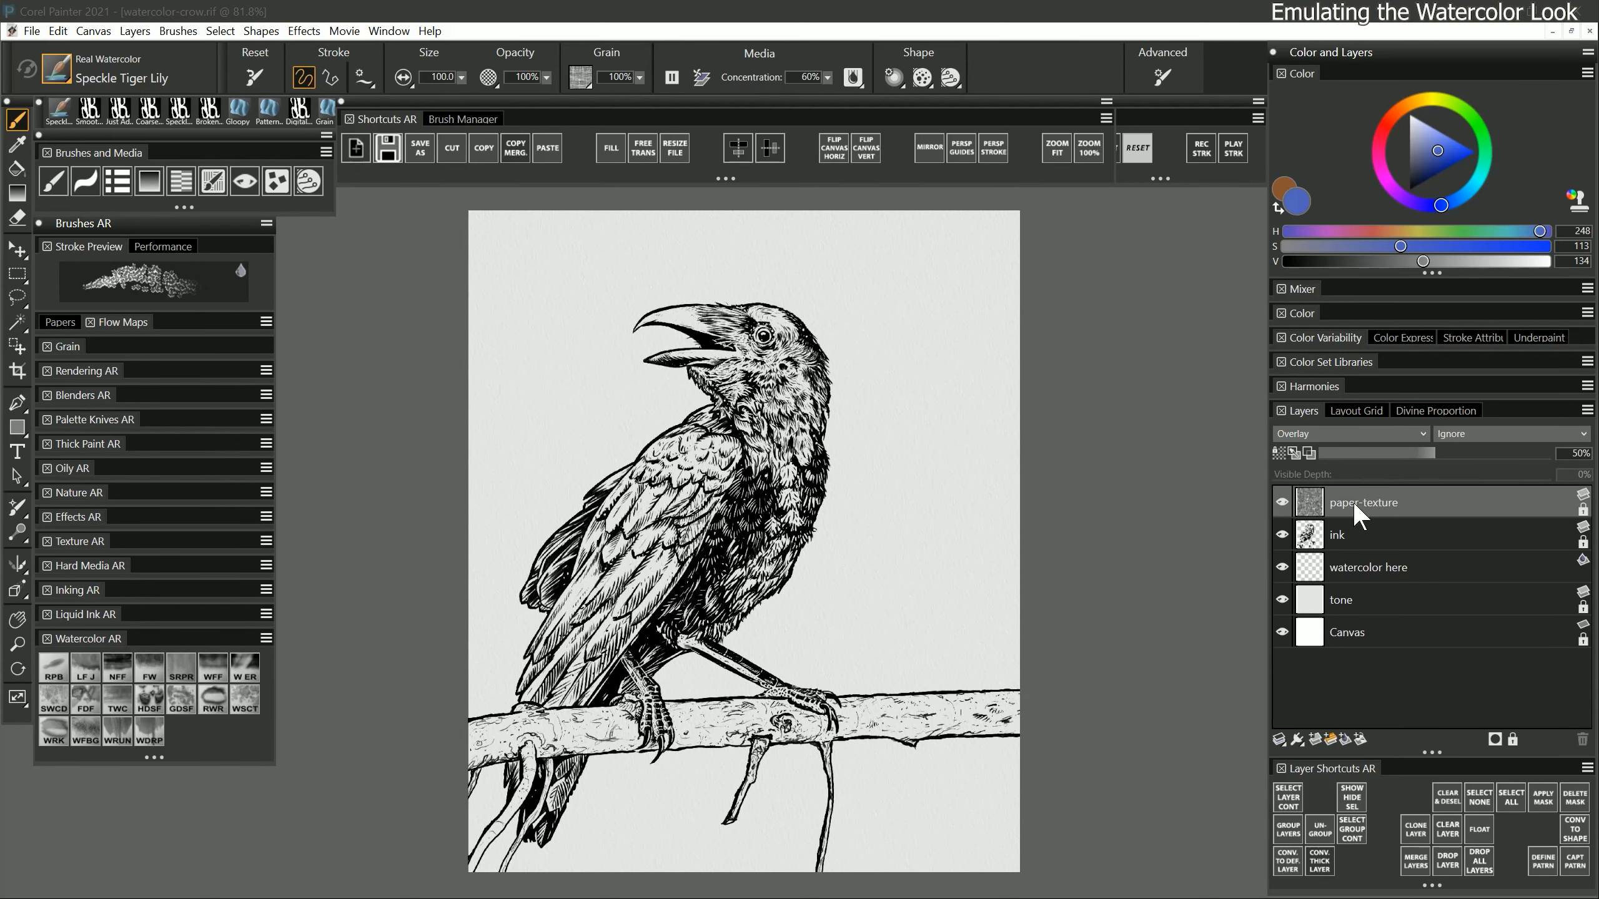
Set the brush grain to the Cold Pressed Watercolor paper and paint a light blue test patch beside the crow on the watercolor here layer
click(579, 76)
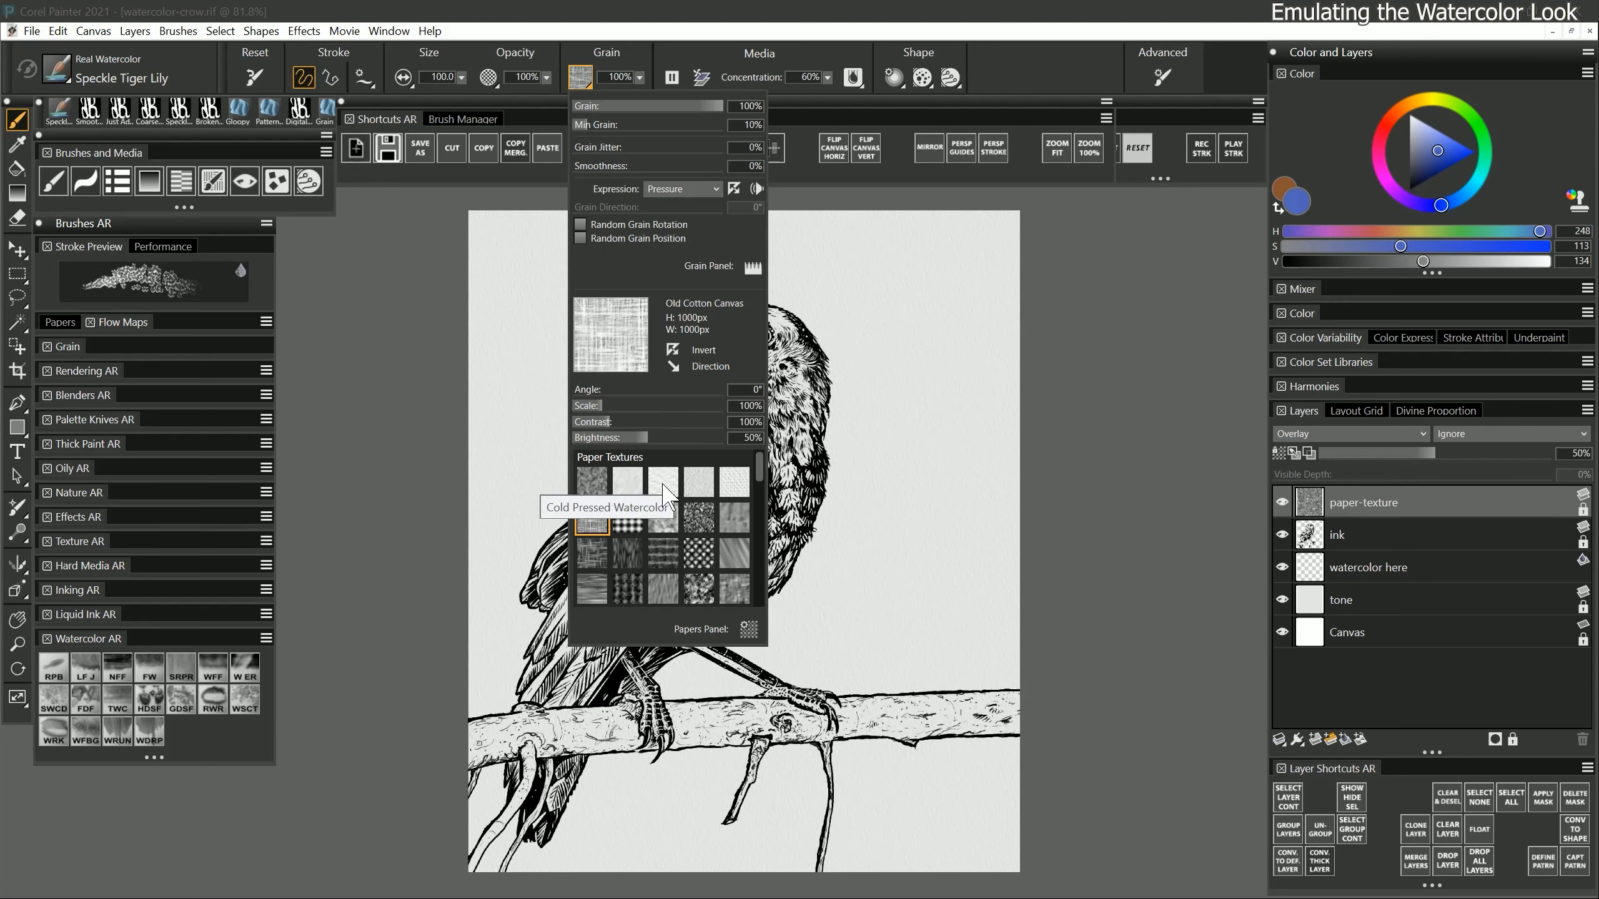
click(663, 495)
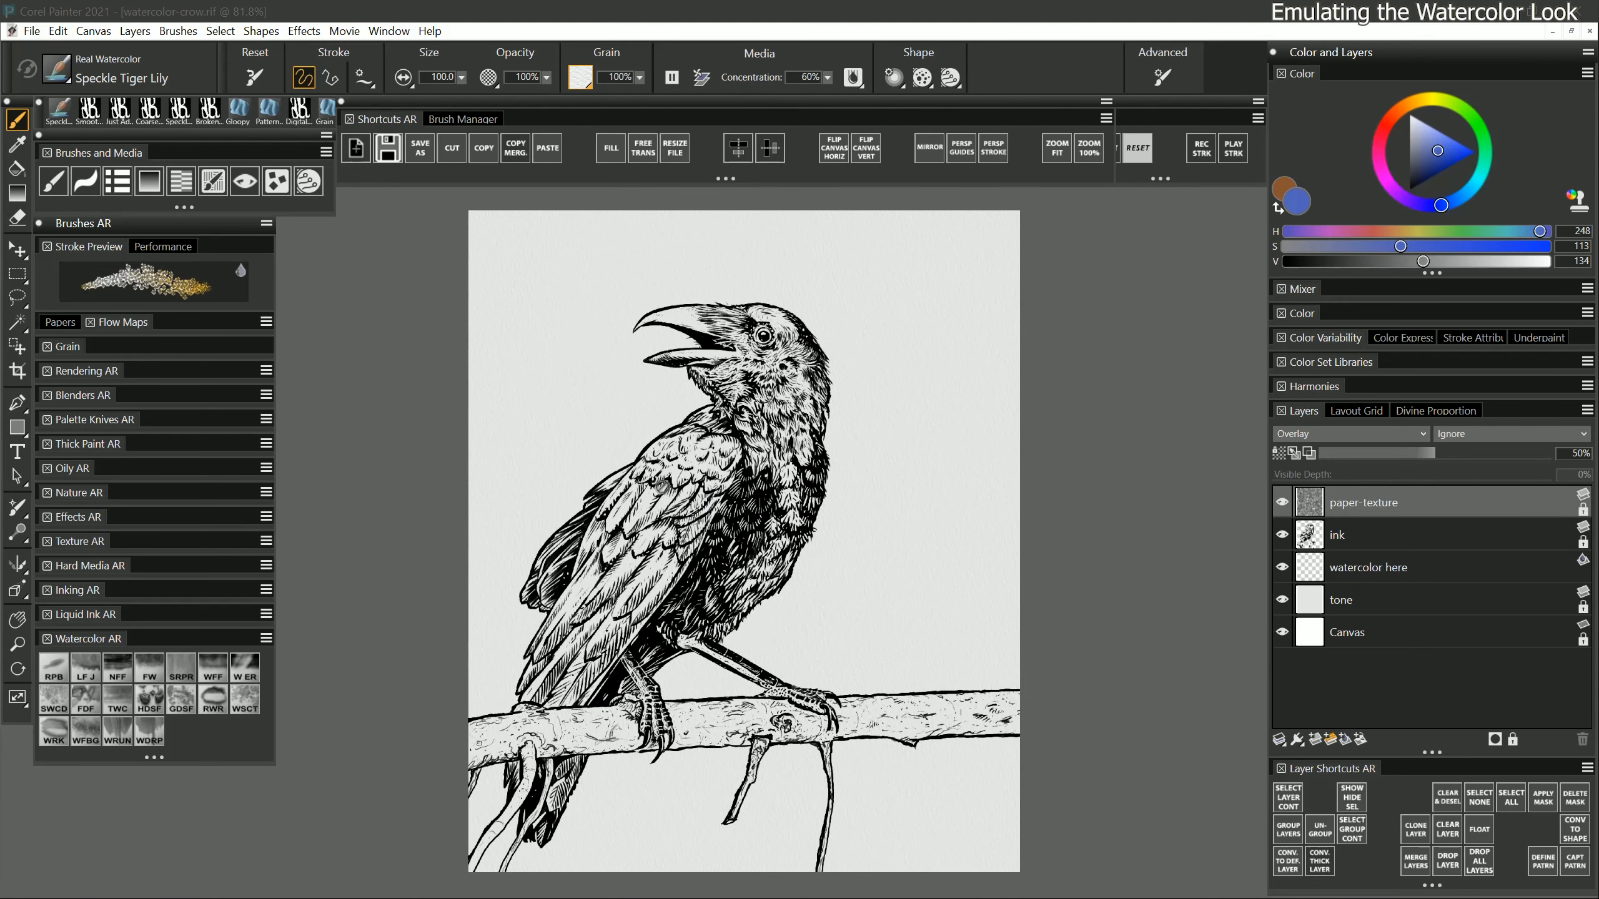
click(1349, 570)
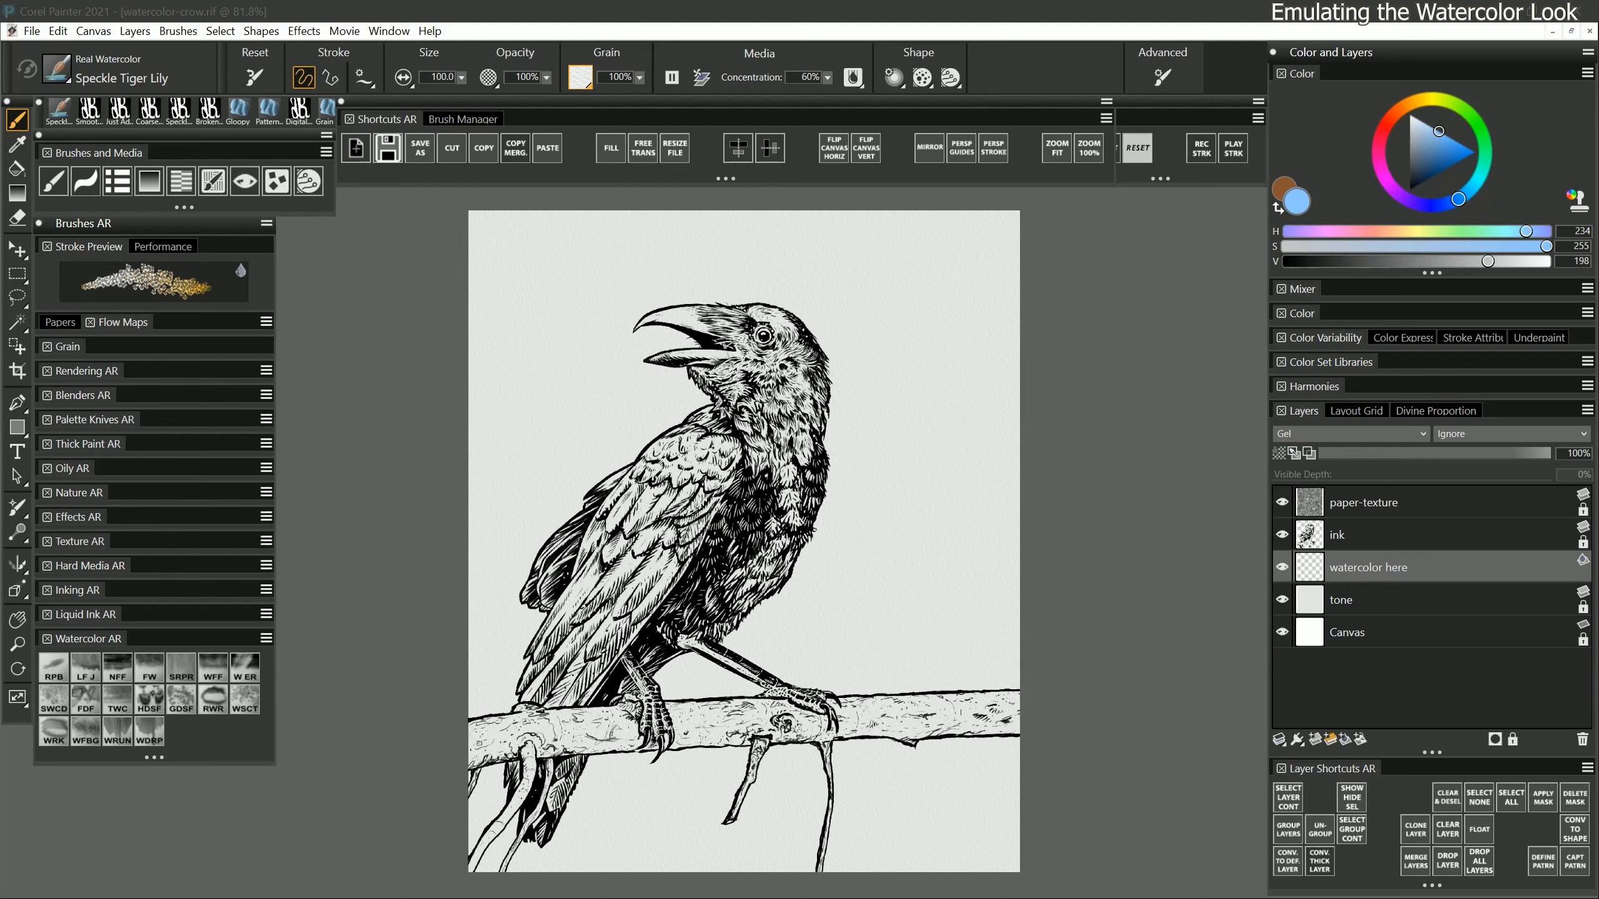
drag(928, 425, 918, 448)
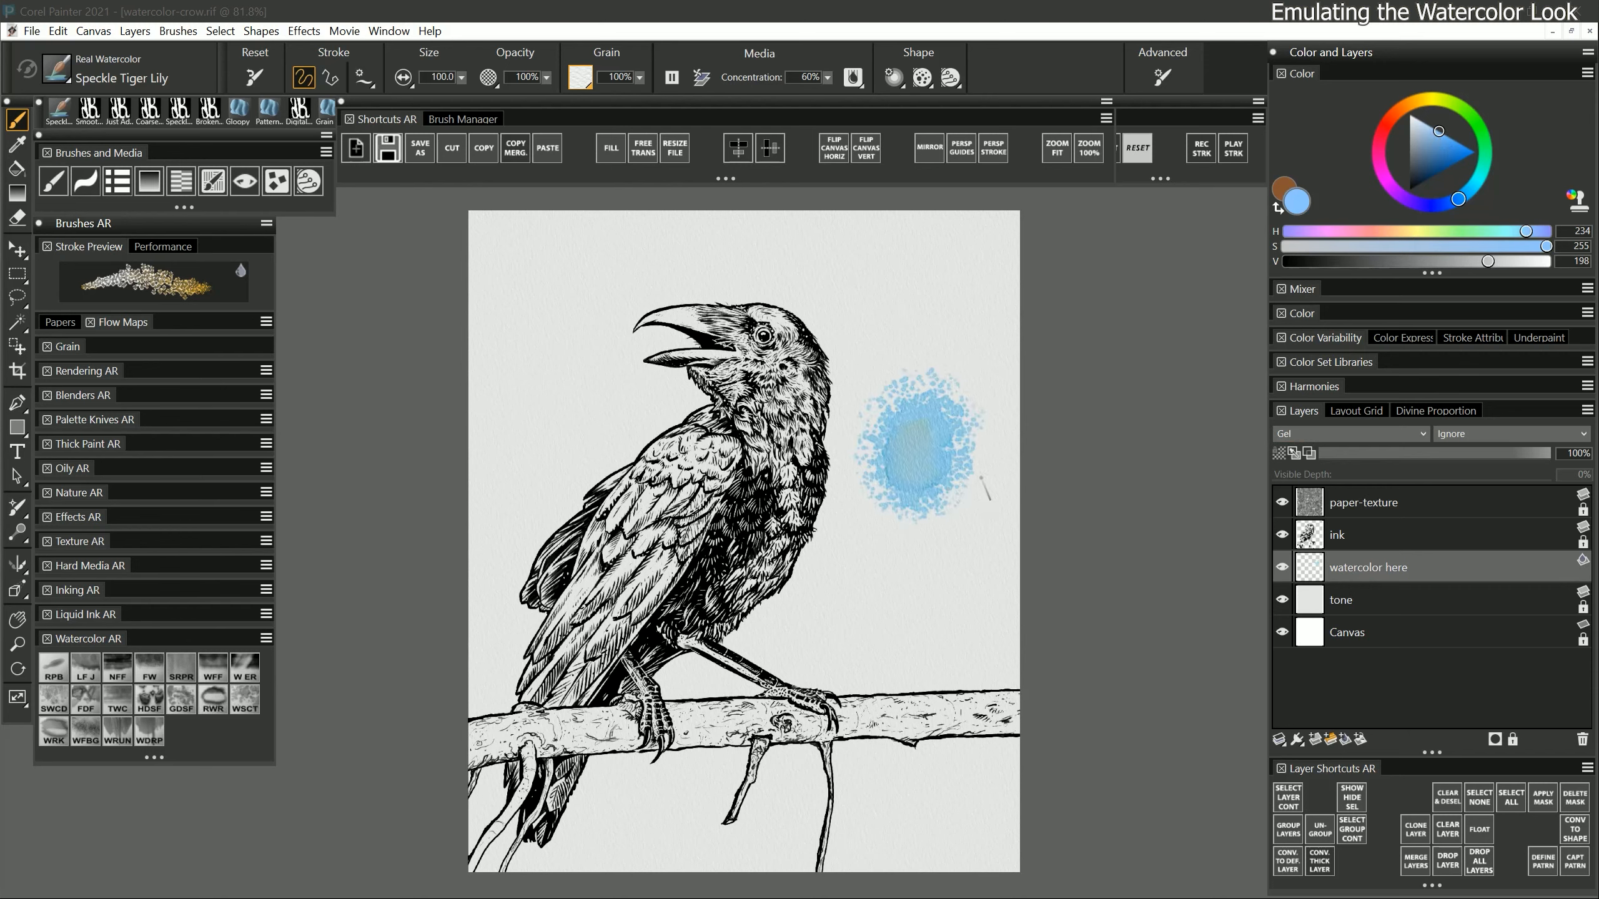
Toggle the visibility of the paper-texture and ink layers to examine what each one contributes
click(1282, 503)
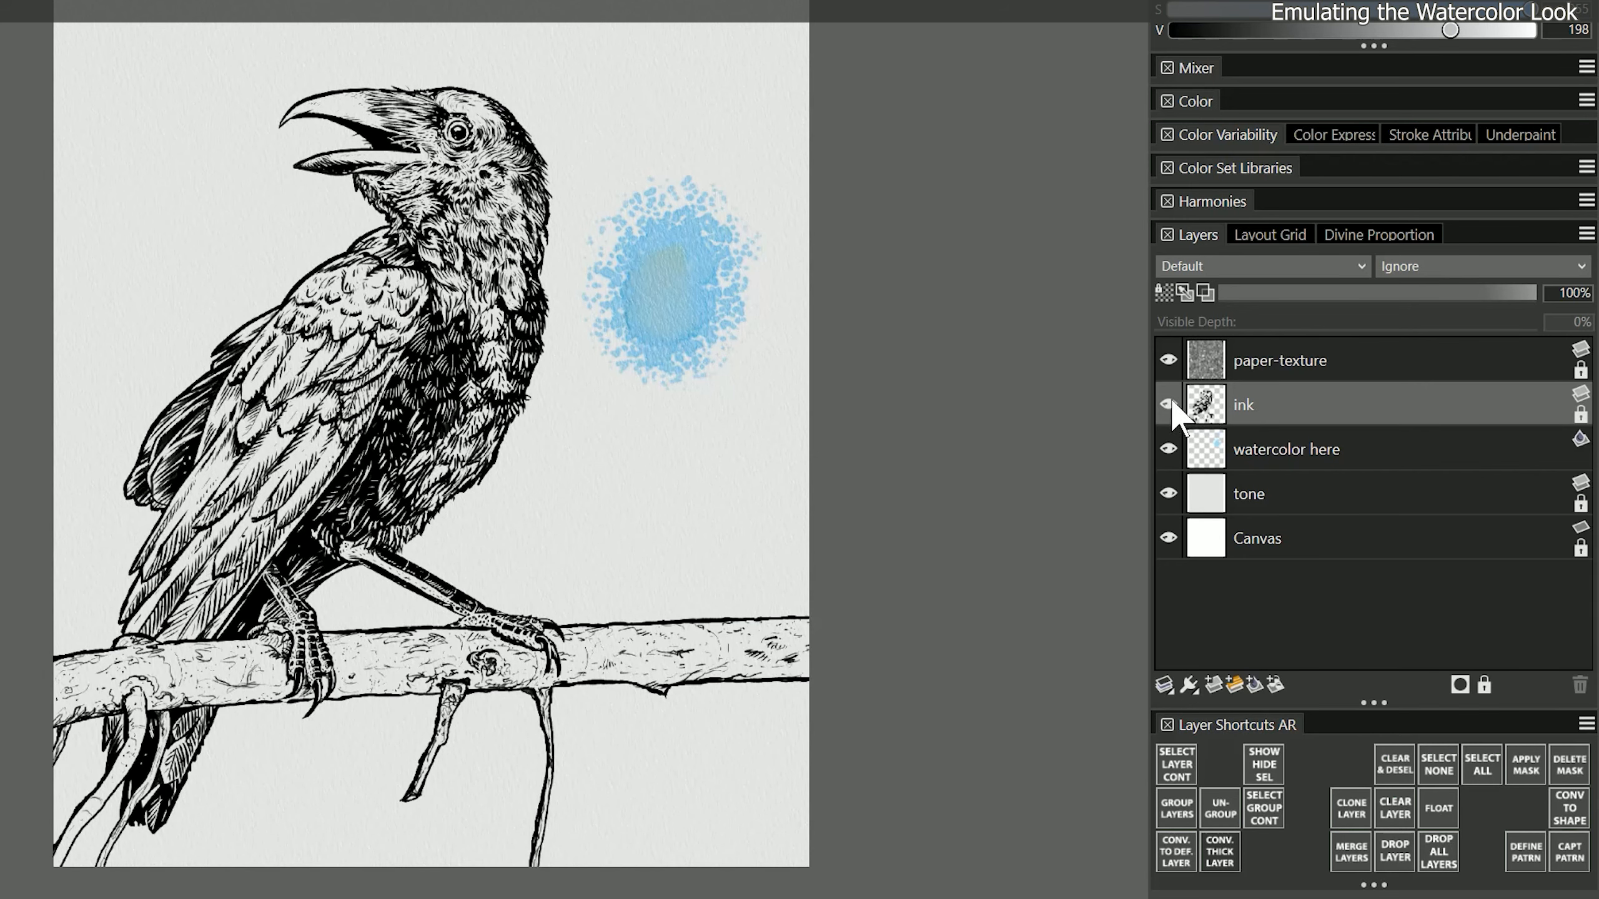
click(1284, 535)
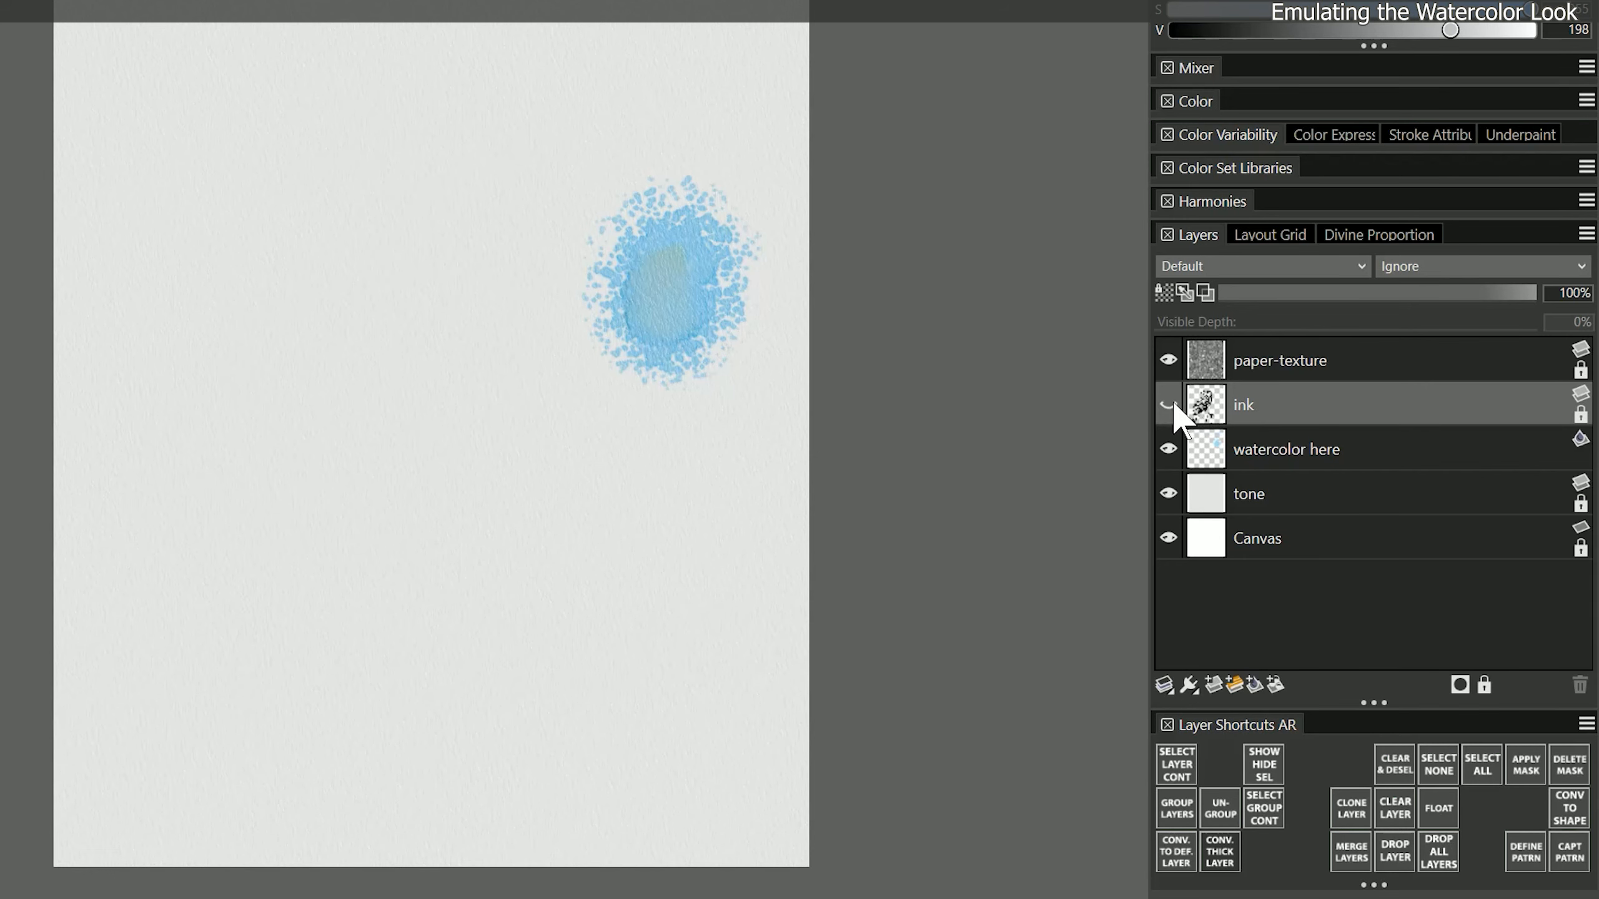
click(1168, 405)
Clear the blue test patch from the watercolor here layer
click(1272, 454)
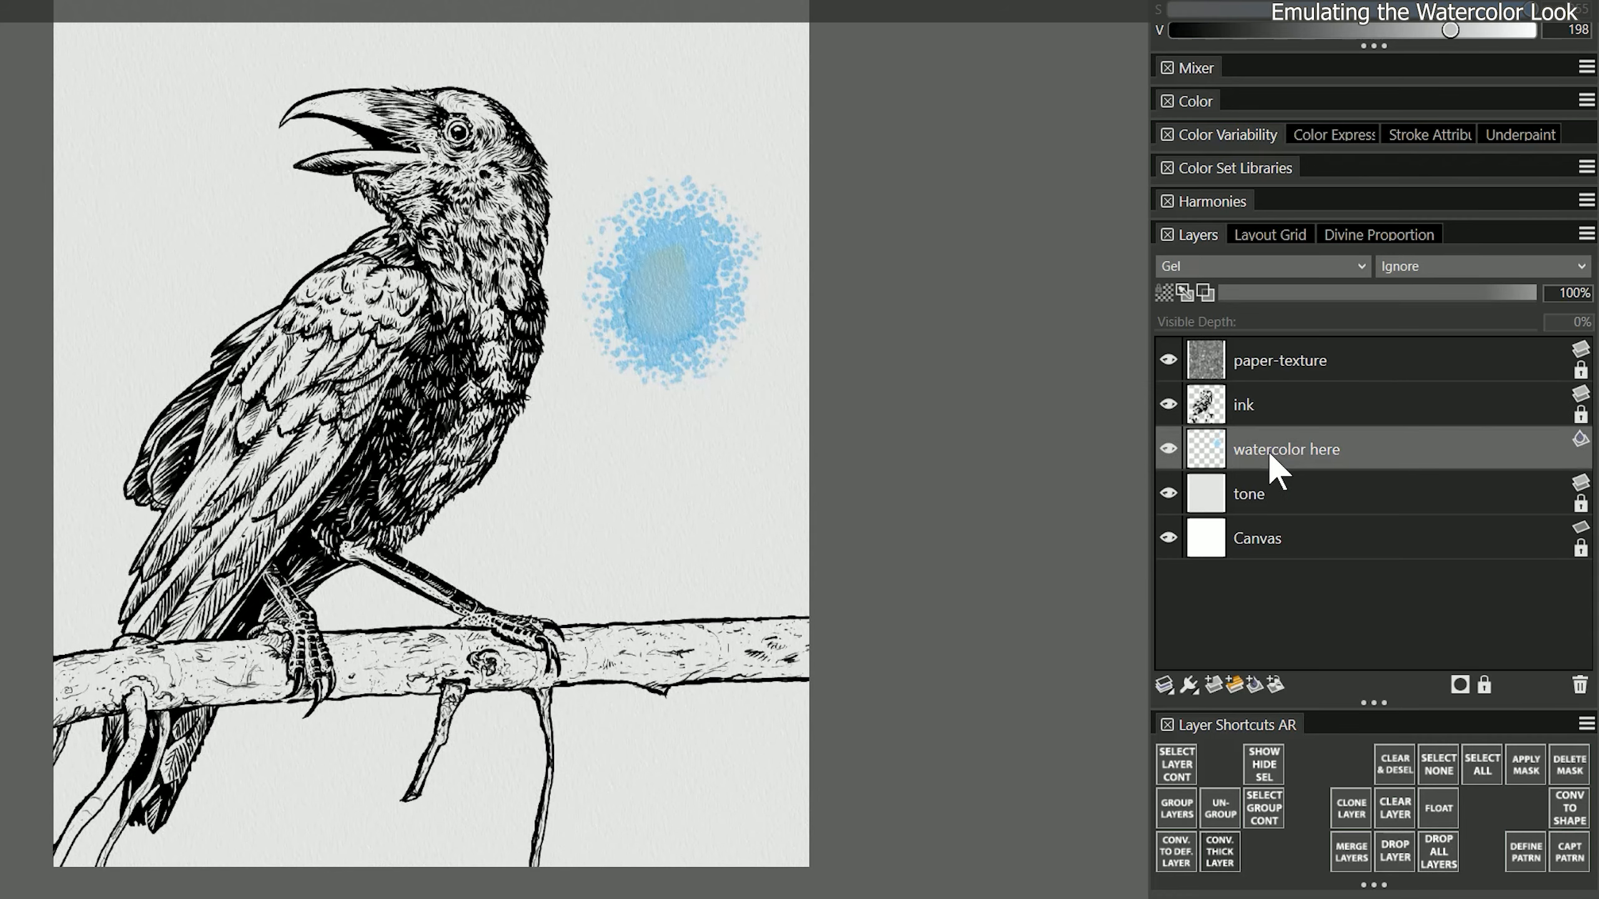
mouse_move(523, 307)
mouse_down()
mouse_move(479, 296)
mouse_move(524, 396)
mouse_move(510, 417)
mouse_up()
key(Delete)
Toggle the tone layer's visibility to compare the off-white background with the plain canvas
click(1262, 497)
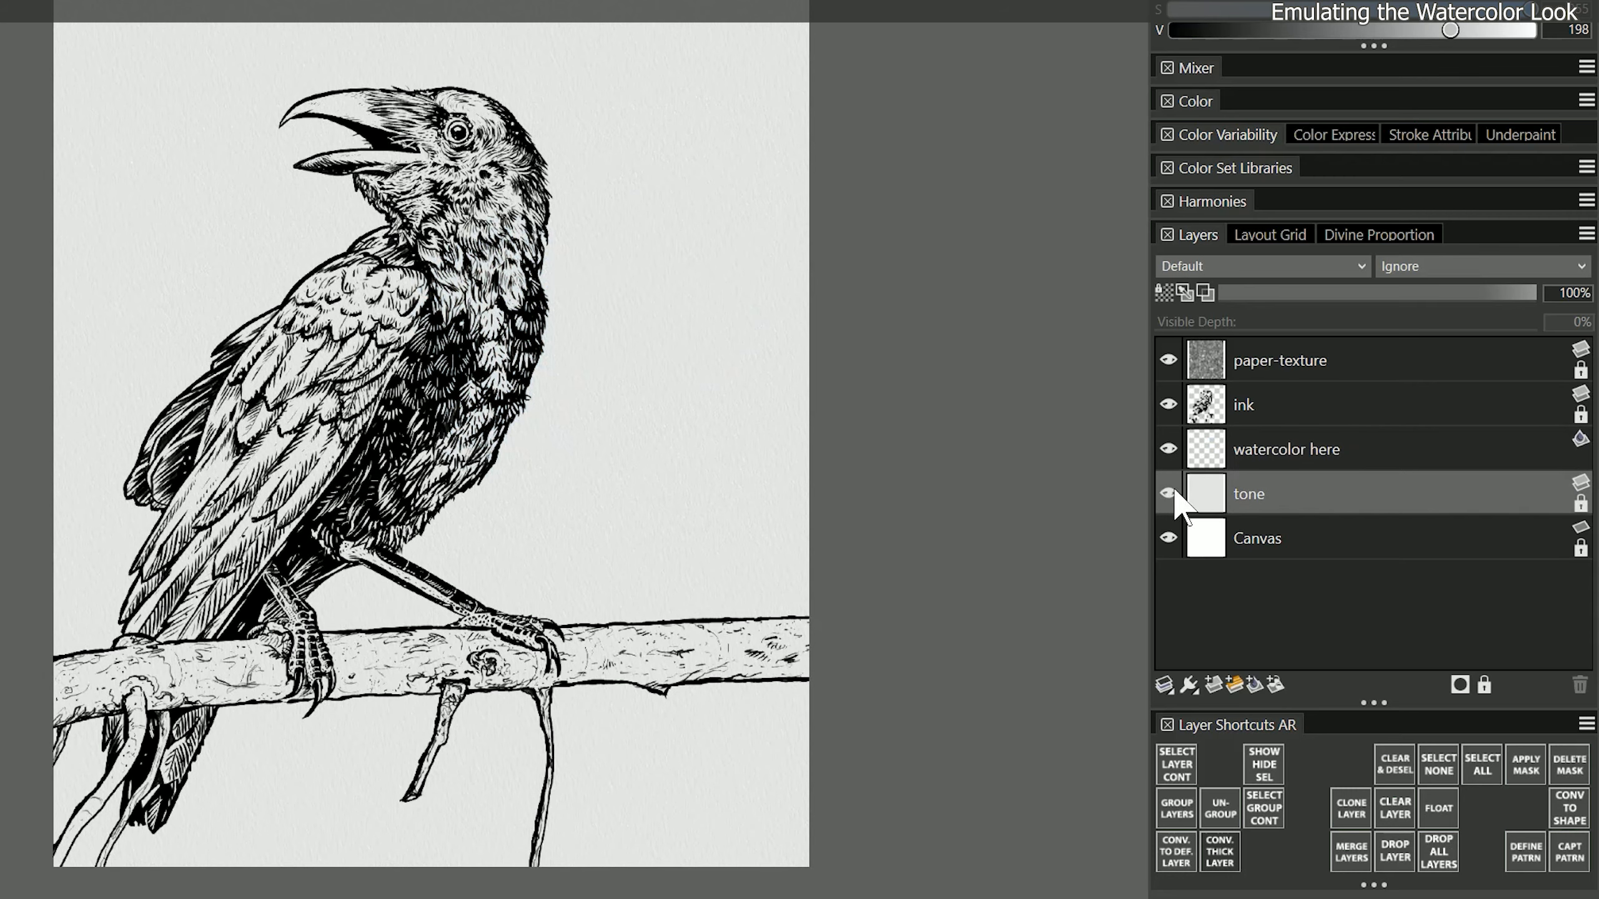
click(1169, 494)
click(1168, 494)
click(1165, 491)
click(1164, 492)
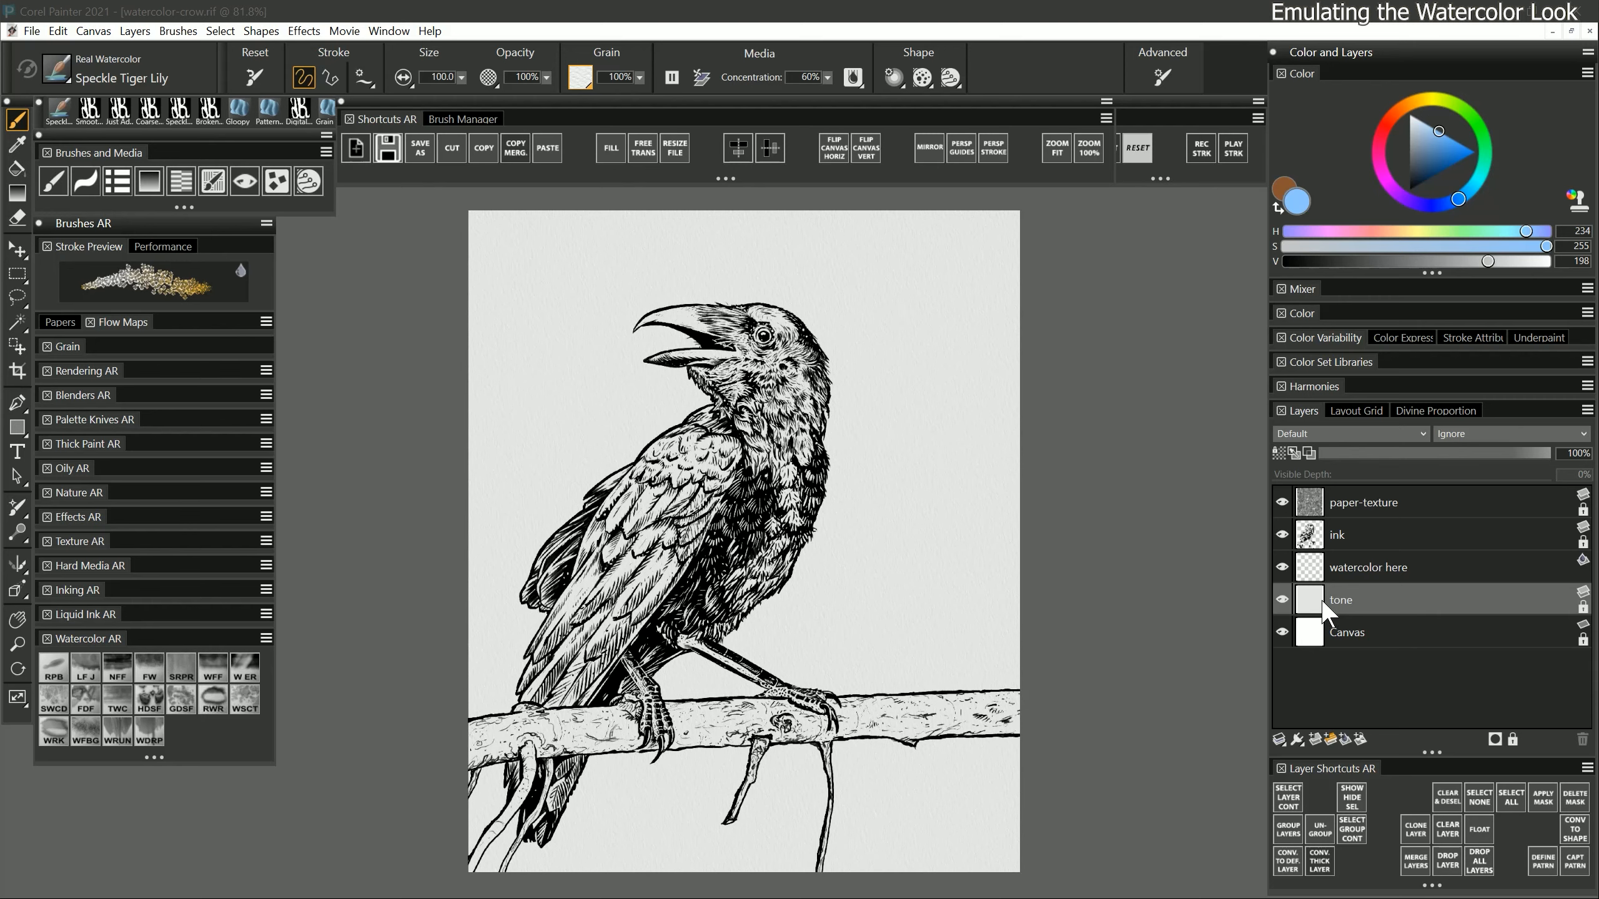
Paint lighter, midtone and darker blue test swatches beside the crow on the watercolor here layer
click(1354, 567)
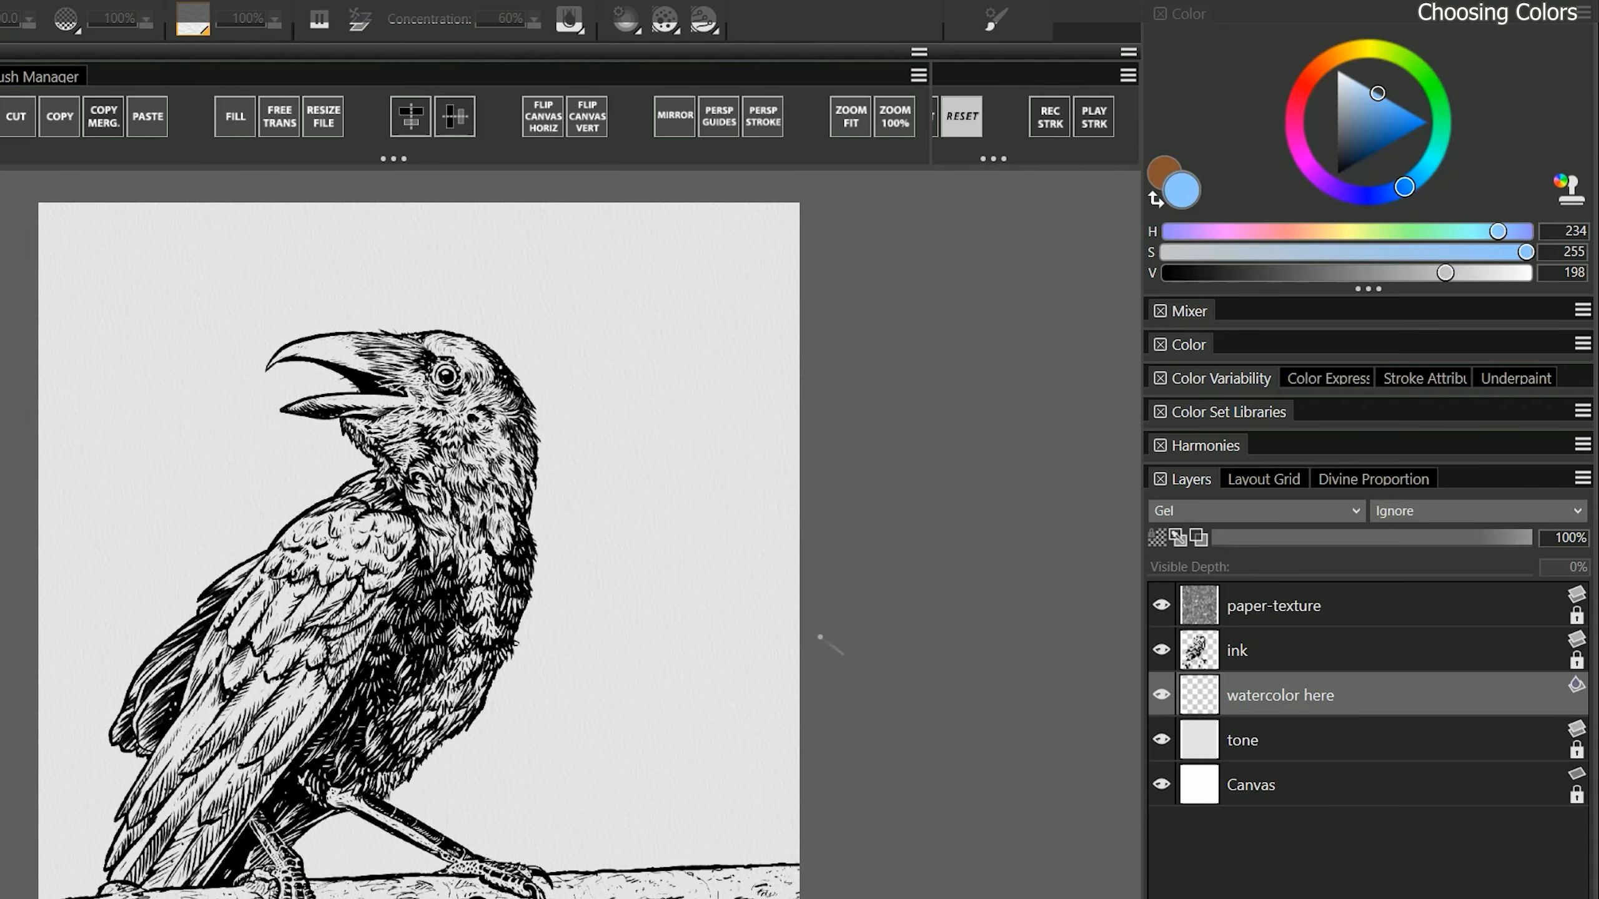
mouse_move(1431, 138)
mouse_down()
mouse_move(1436, 159)
mouse_move(1376, 128)
mouse_move(1337, 55)
mouse_move(1351, 78)
mouse_up()
drag(607, 296, 743, 360)
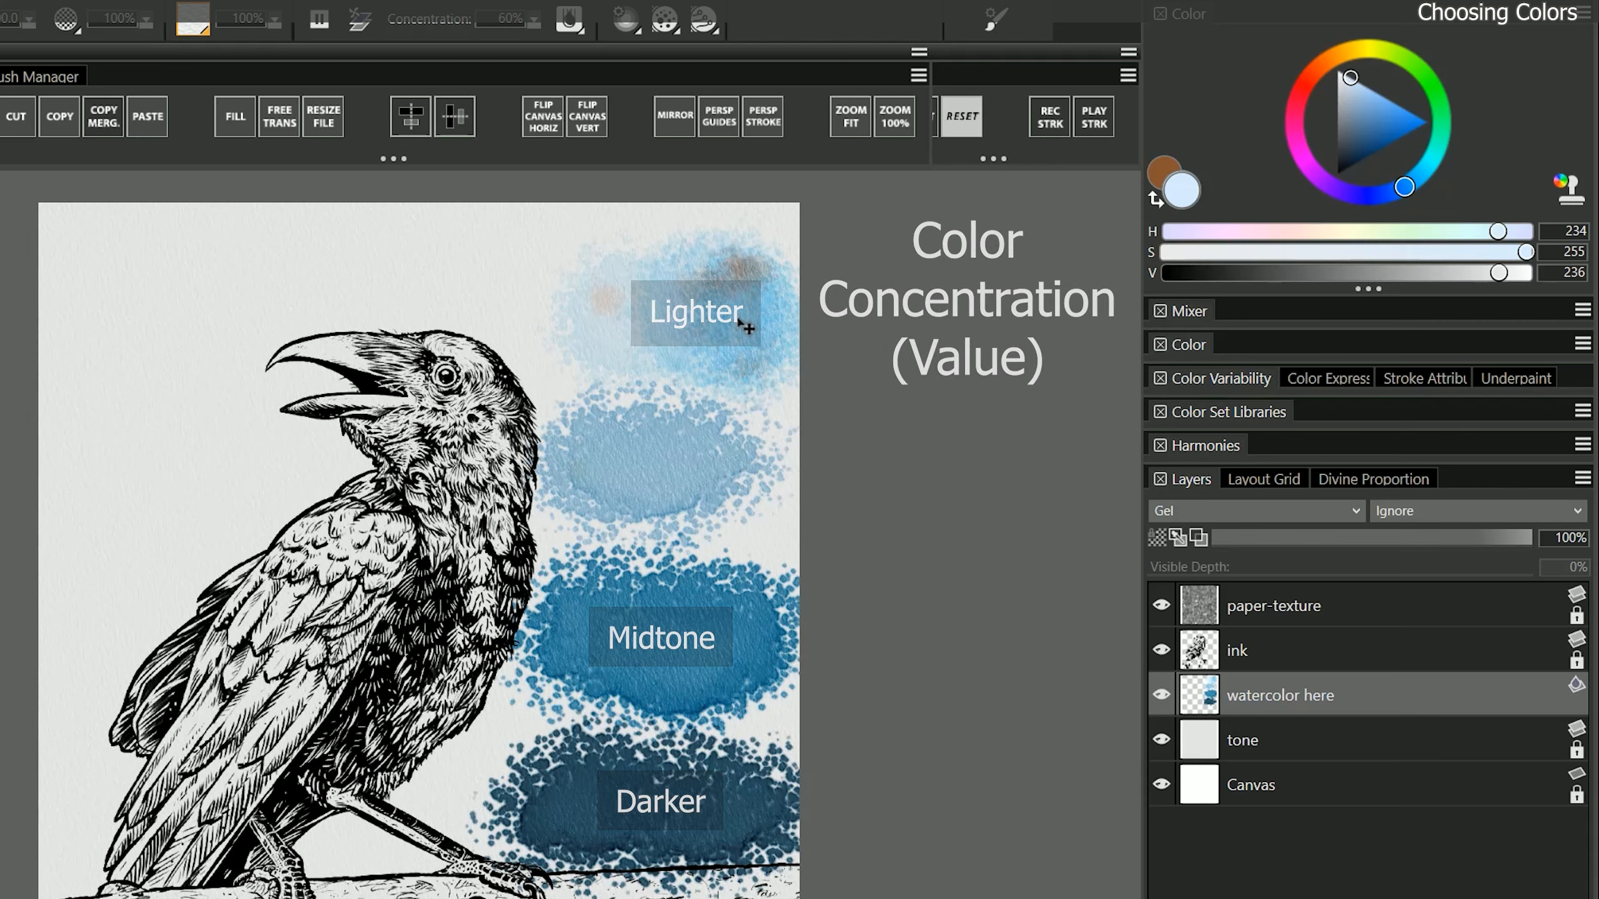
click(1355, 155)
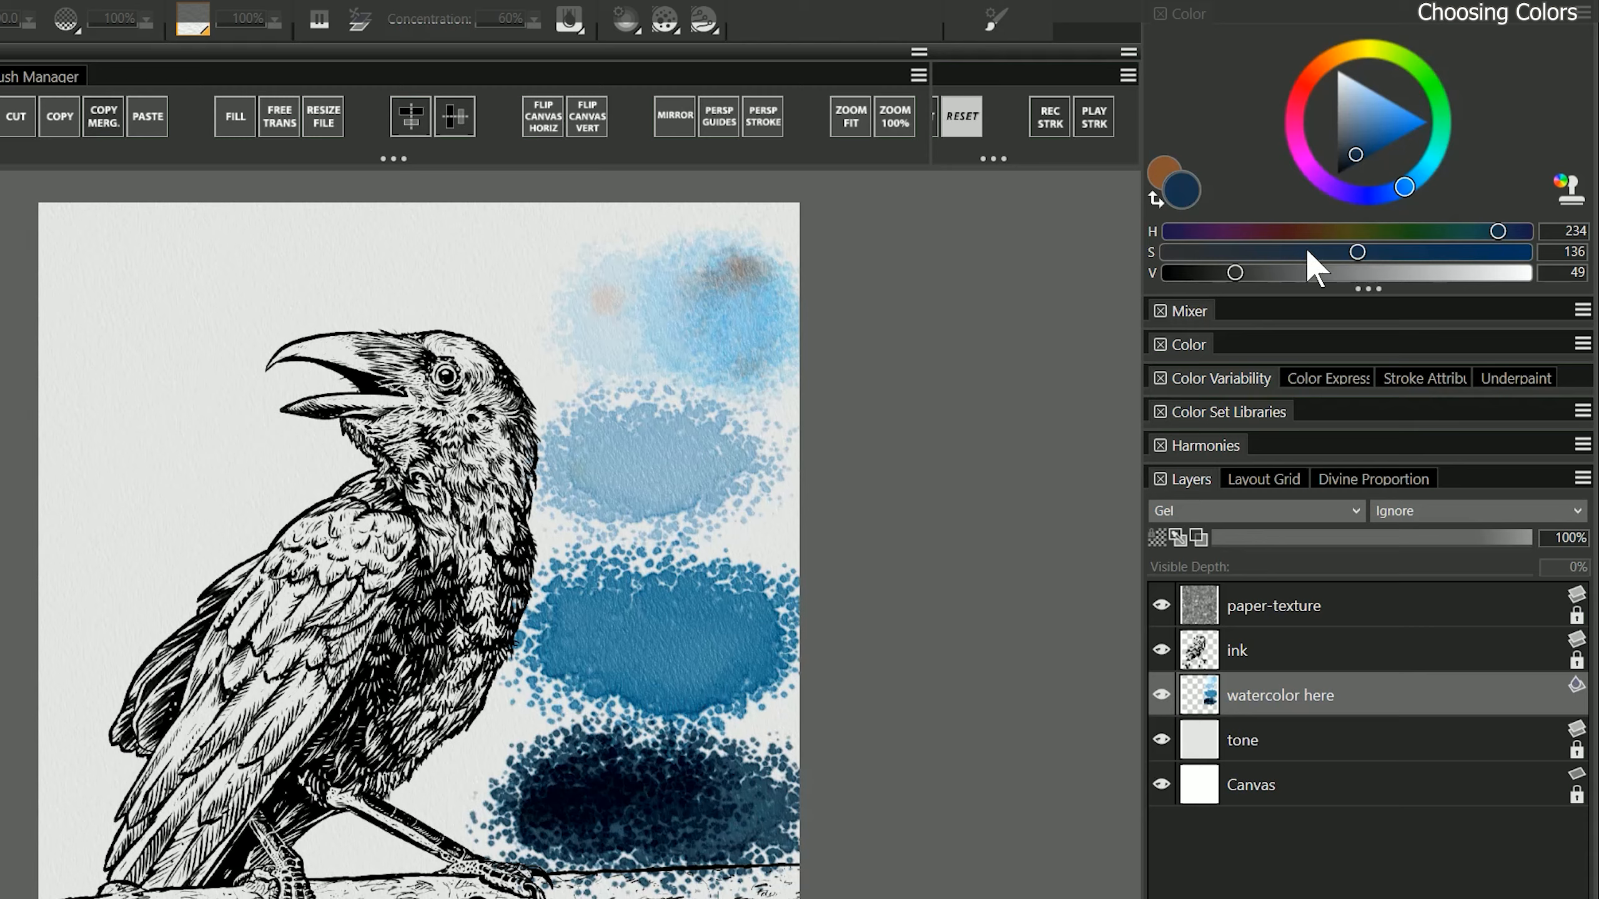
click(1368, 139)
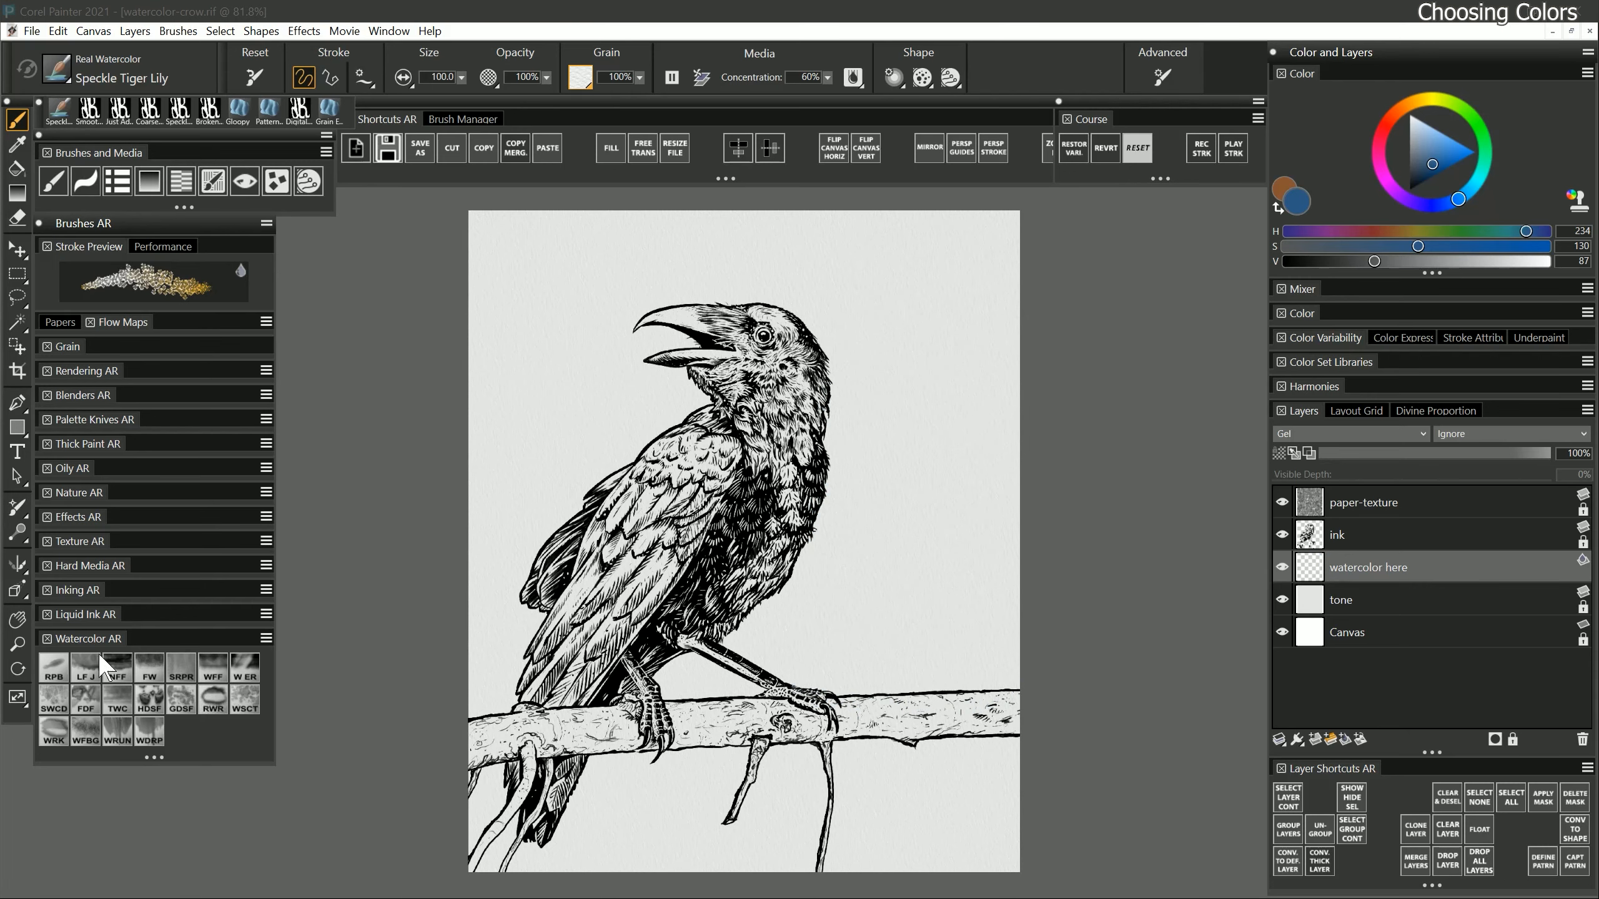
Paint a light blue wash over the crow's head, body, wing and tail with the Light Fringe Jitter AR brush
click(86, 674)
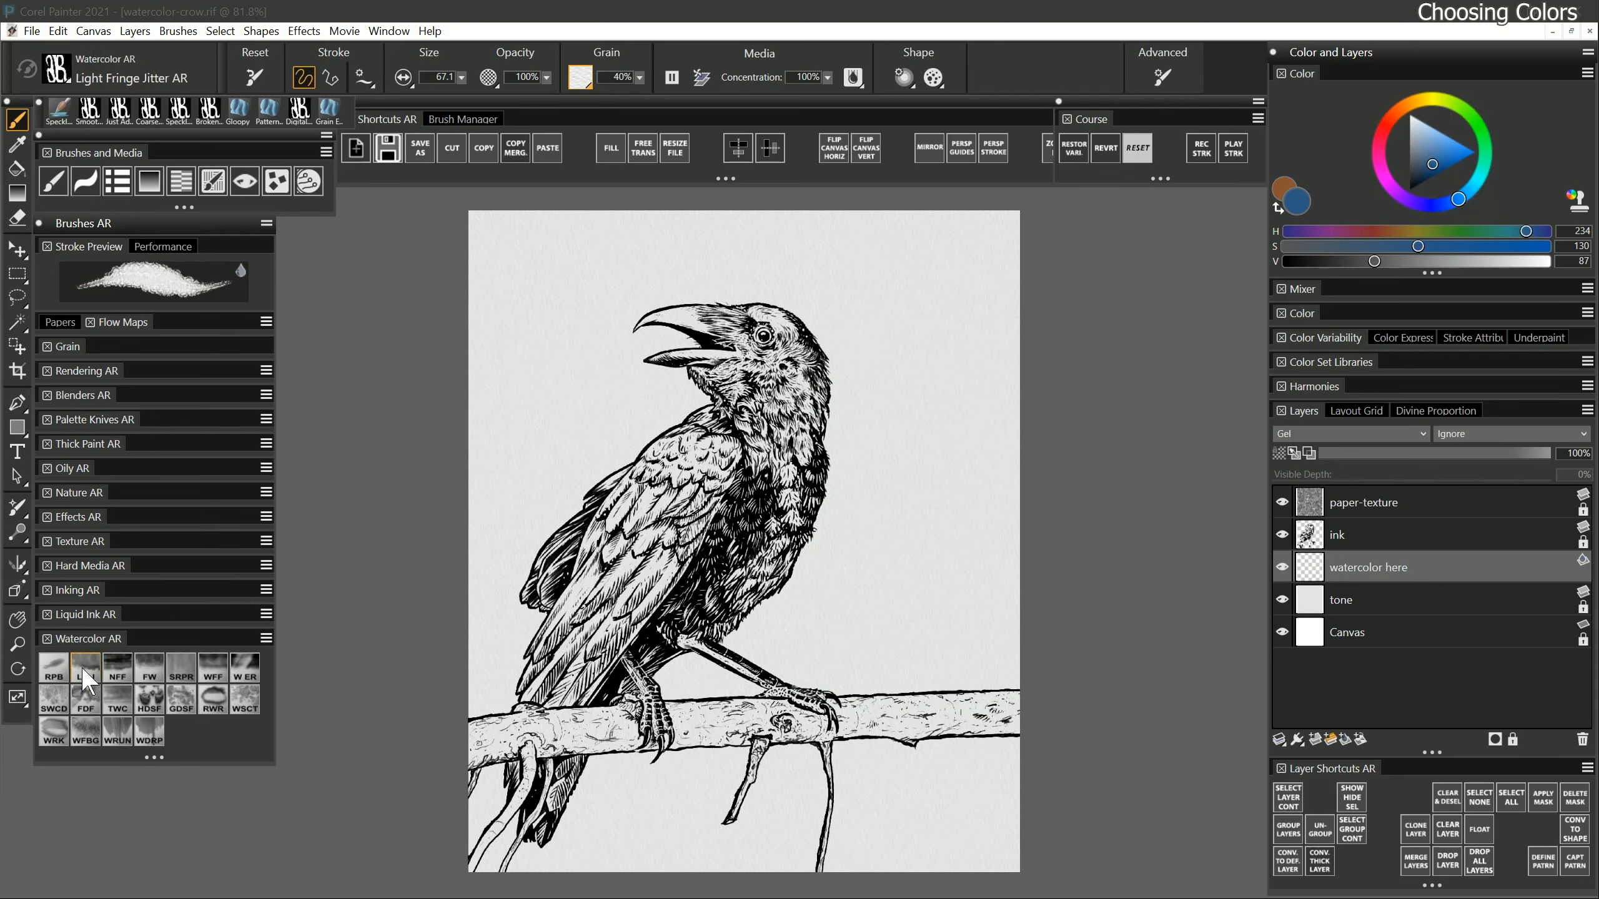
click(1434, 128)
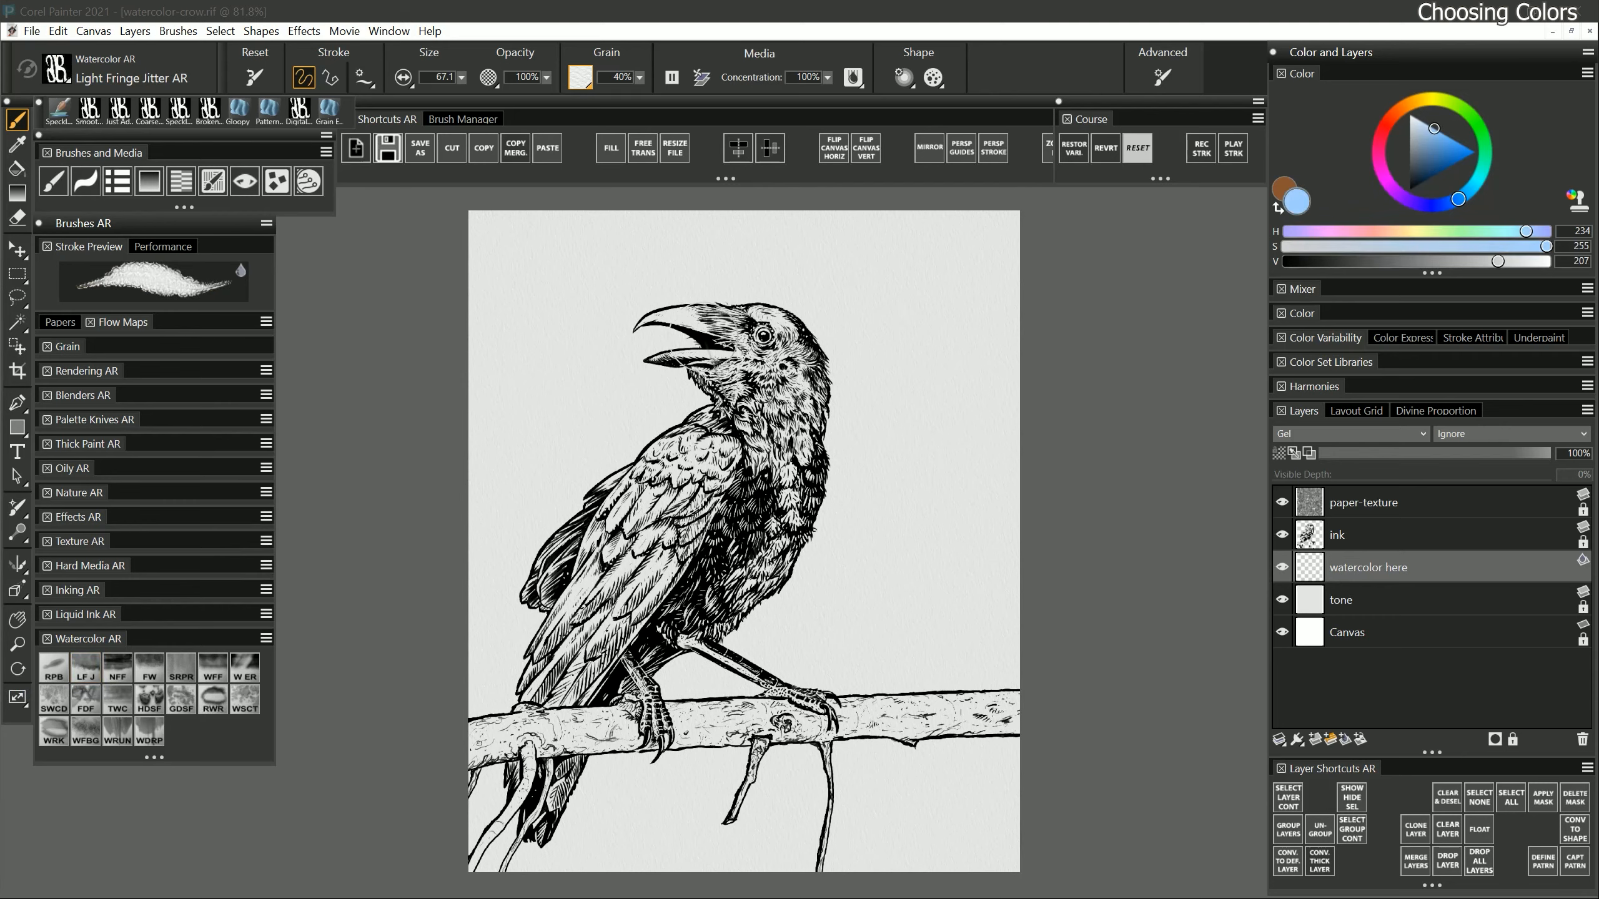
key(bracketleft)
mouse_move(641, 326)
mouse_down()
mouse_move(704, 321)
mouse_move(735, 346)
mouse_move(715, 364)
mouse_move(771, 323)
mouse_move(759, 405)
mouse_move(809, 402)
mouse_move(780, 461)
mouse_up()
key(bracketright)
mouse_move(708, 434)
mouse_down()
mouse_move(626, 527)
mouse_move(687, 536)
mouse_up()
drag(805, 466, 736, 620)
mouse_move(661, 567)
mouse_down()
mouse_move(570, 630)
mouse_move(535, 692)
mouse_up()
drag(536, 693, 614, 652)
mouse_move(554, 803)
mouse_down()
mouse_move(570, 766)
mouse_move(522, 778)
mouse_up()
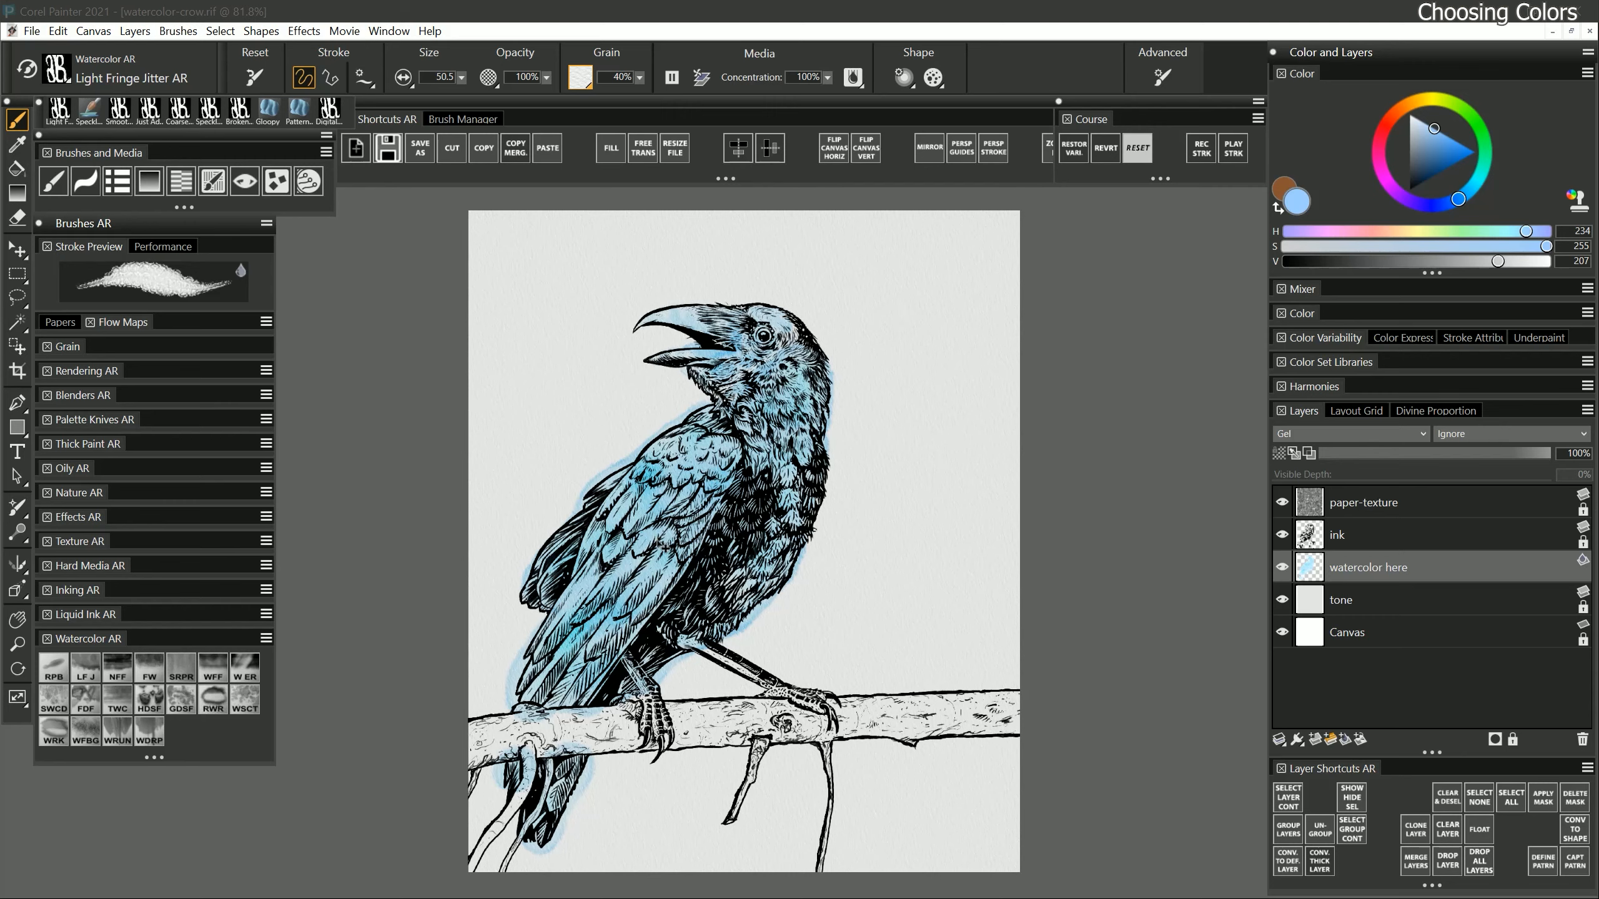
Paint a pale desaturated orange wash along the branch and its twigs with the Light Fringe Jitter AR brush
click(1402, 107)
click(1418, 132)
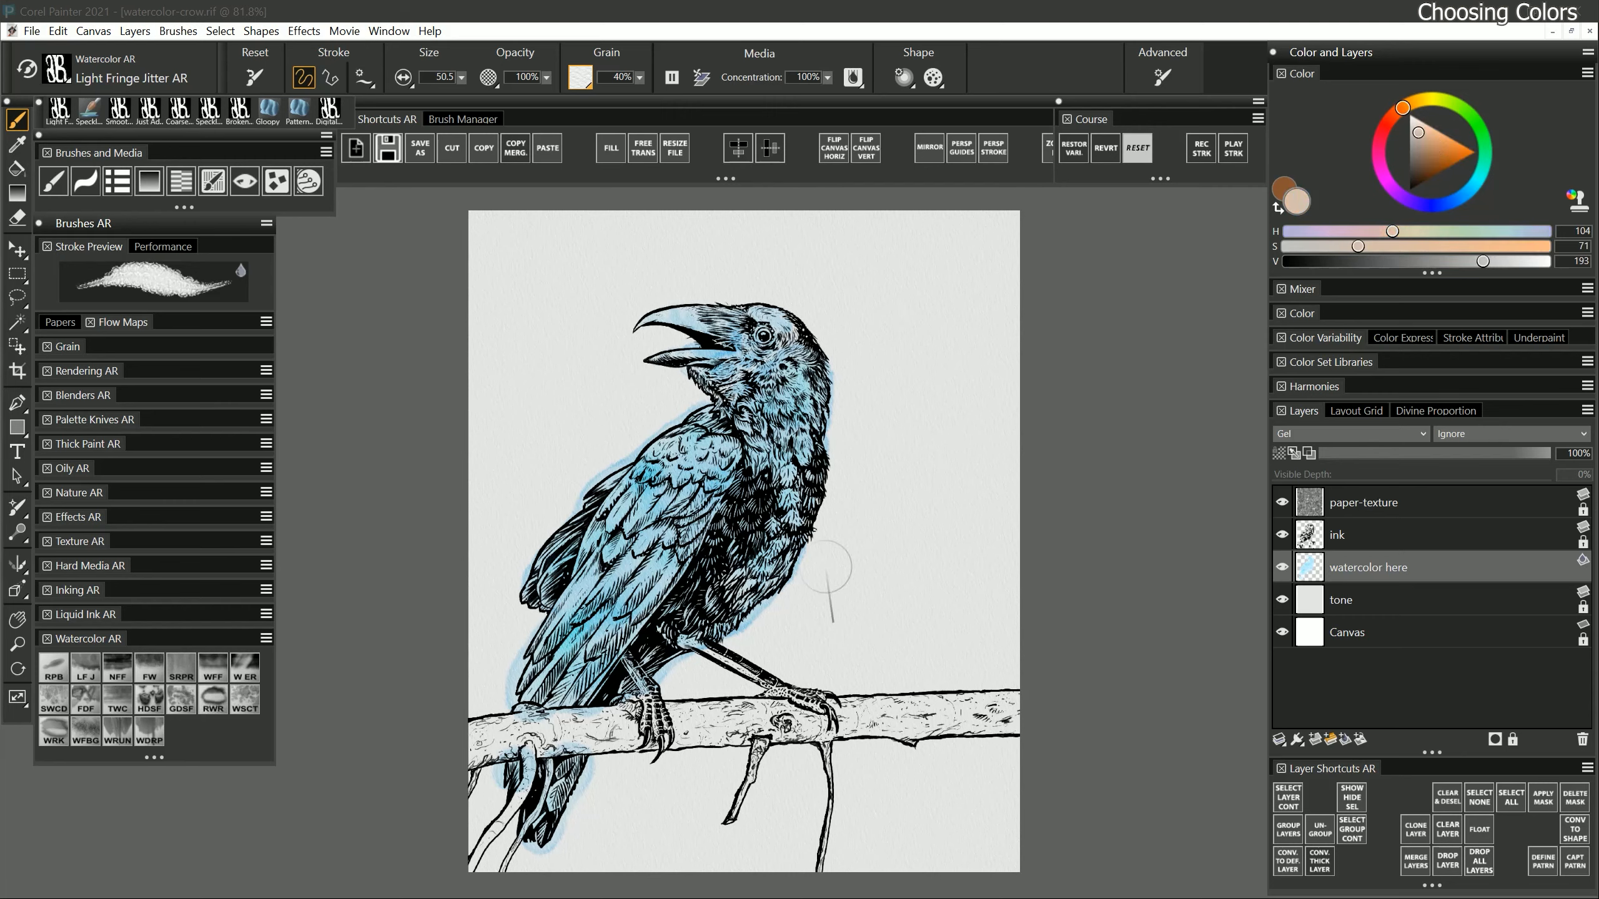
drag(831, 583, 767, 622)
mouse_move(572, 722)
mouse_down()
mouse_move(467, 737)
mouse_move(639, 731)
mouse_up()
drag(529, 756, 483, 863)
drag(678, 715, 926, 706)
click(1410, 114)
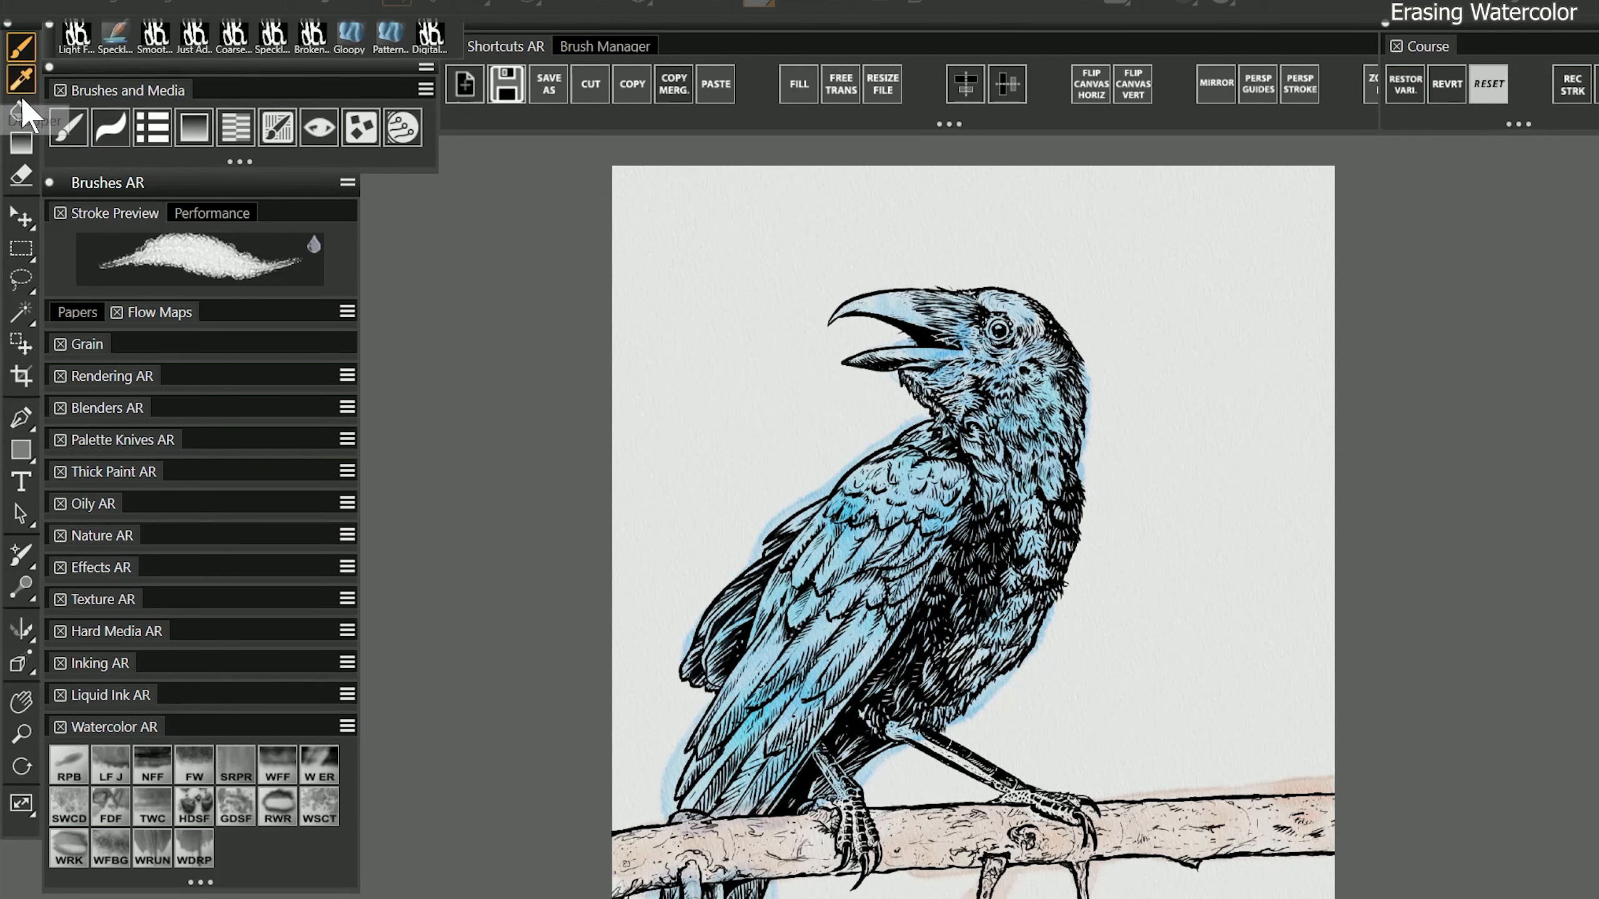
Erase stray blue watercolor around the crow's neck and back with the Wet Eraser AR brush, and return to the Light Fringe Jitter AR brush
click(21, 174)
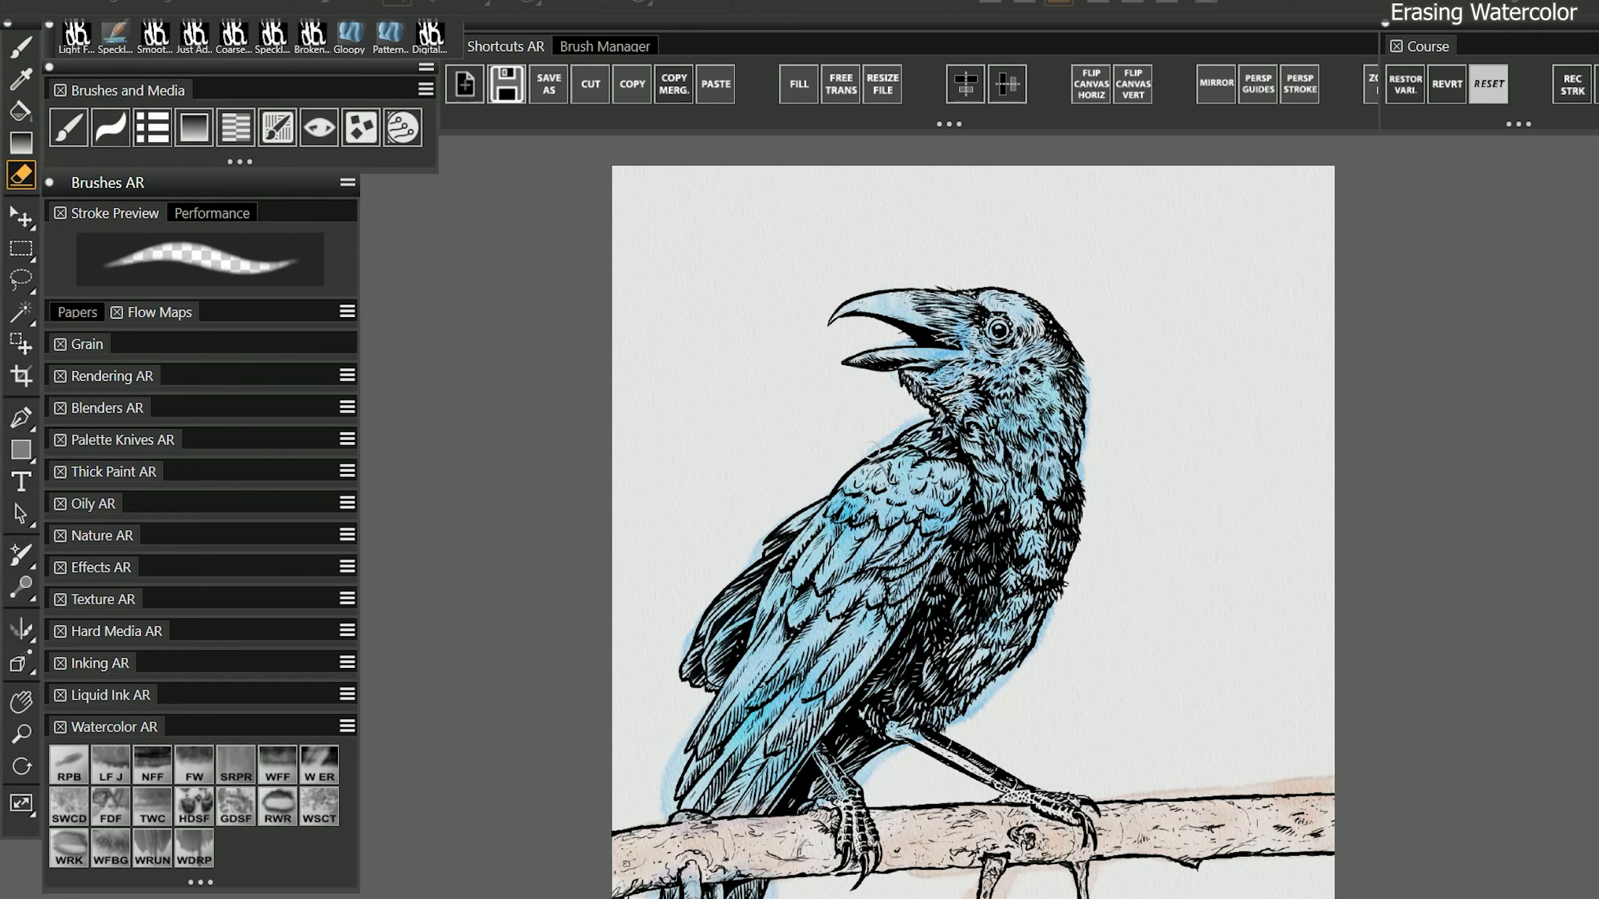
click(320, 766)
mouse_move(878, 438)
mouse_down()
mouse_move(969, 412)
mouse_move(929, 429)
mouse_move(1035, 457)
mouse_up()
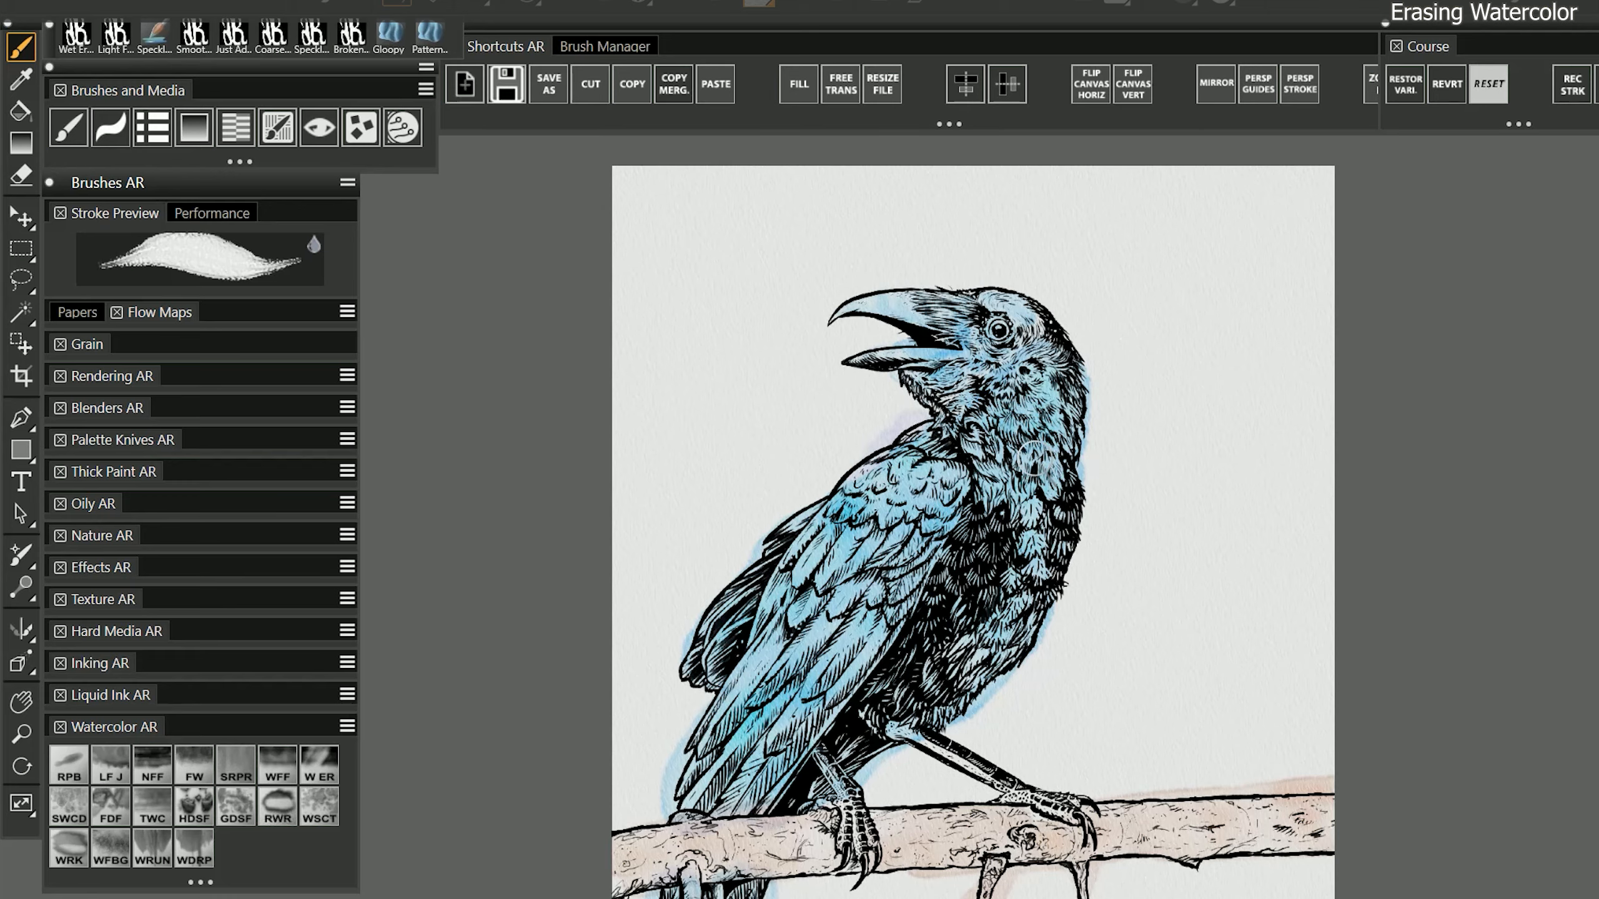
key(l)
mouse_move(894, 453)
mouse_down()
mouse_move(775, 586)
mouse_move(781, 617)
mouse_up()
click(111, 764)
mouse_move(843, 478)
mouse_down()
mouse_move(818, 567)
mouse_move(975, 661)
mouse_up()
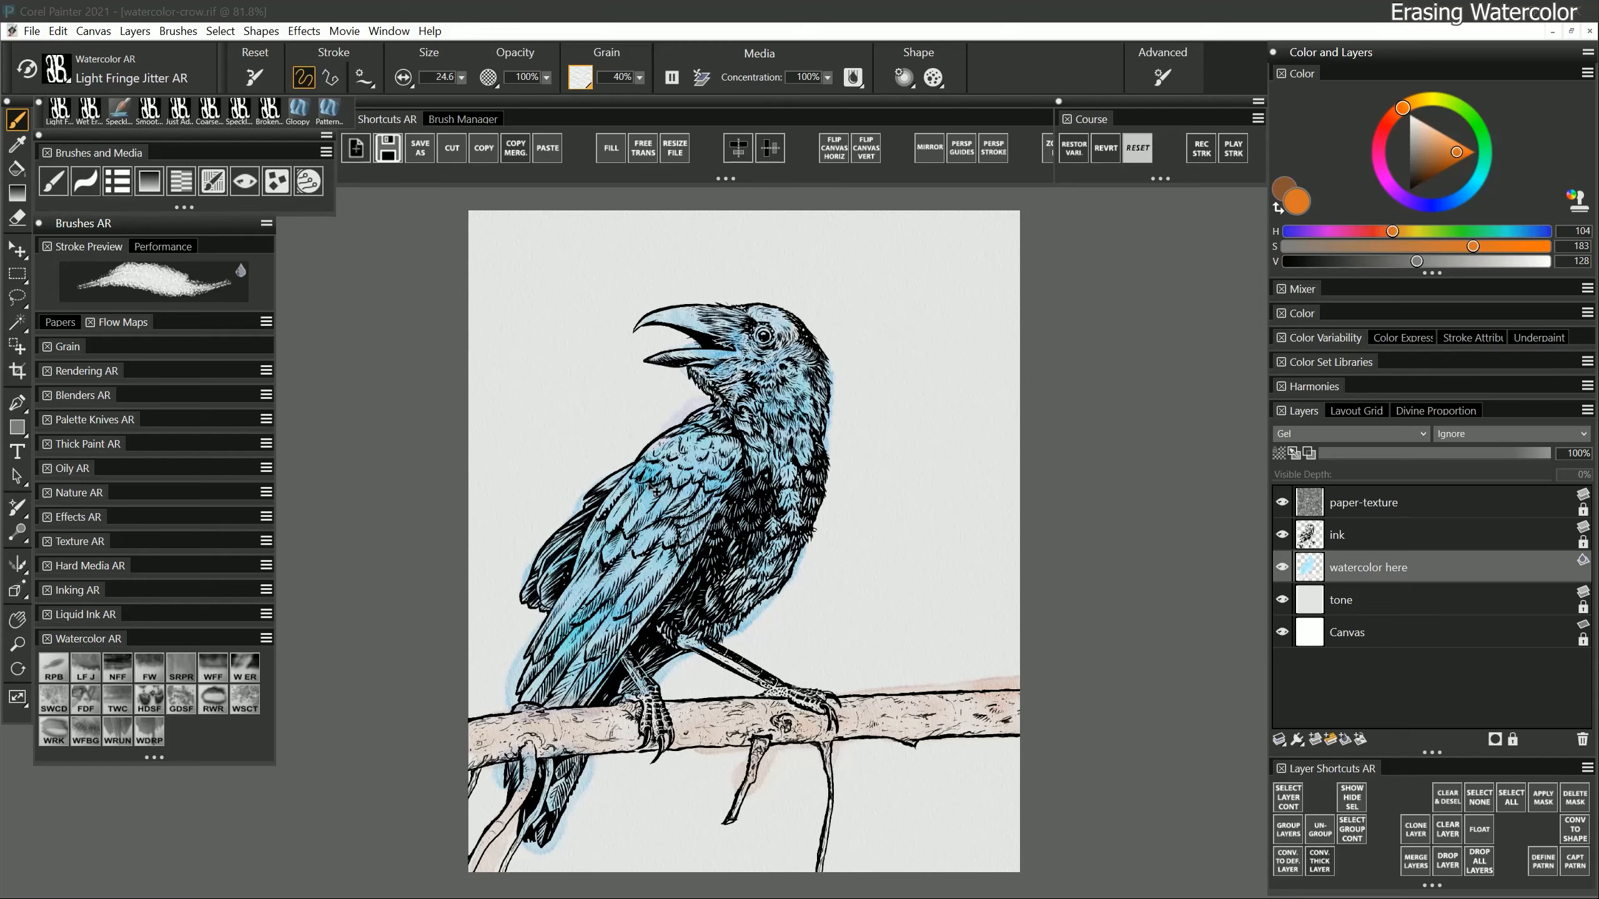
Add a new default layer above watercolor here and paint white over the crow's wing and chest with the Real Wet Oil Liquid Oil brush
click(1315, 740)
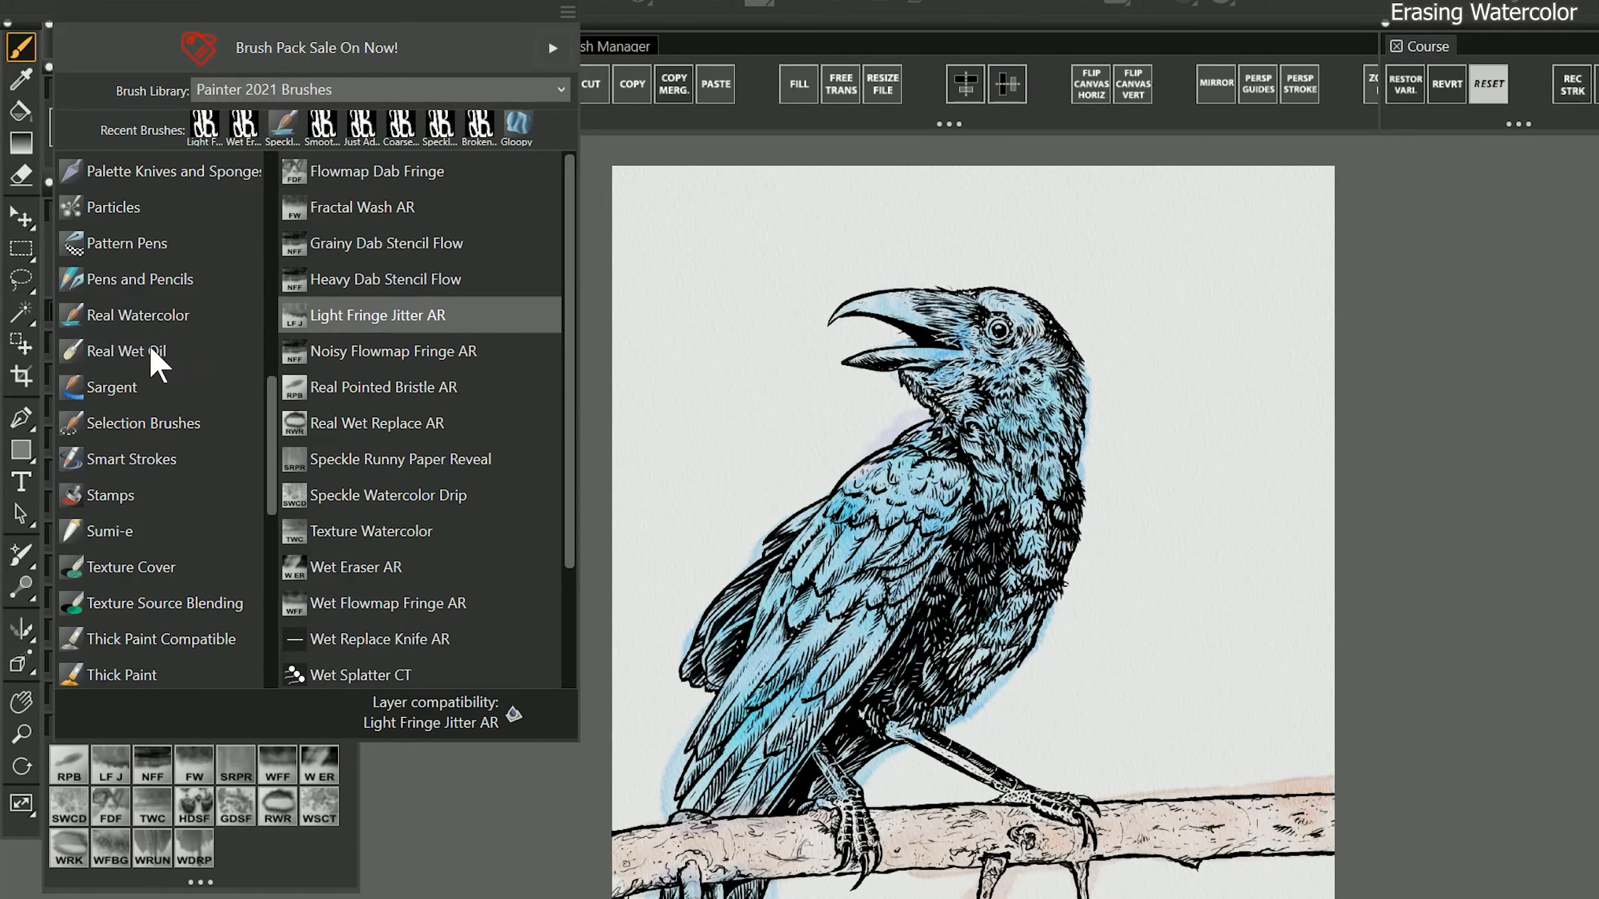
click(153, 354)
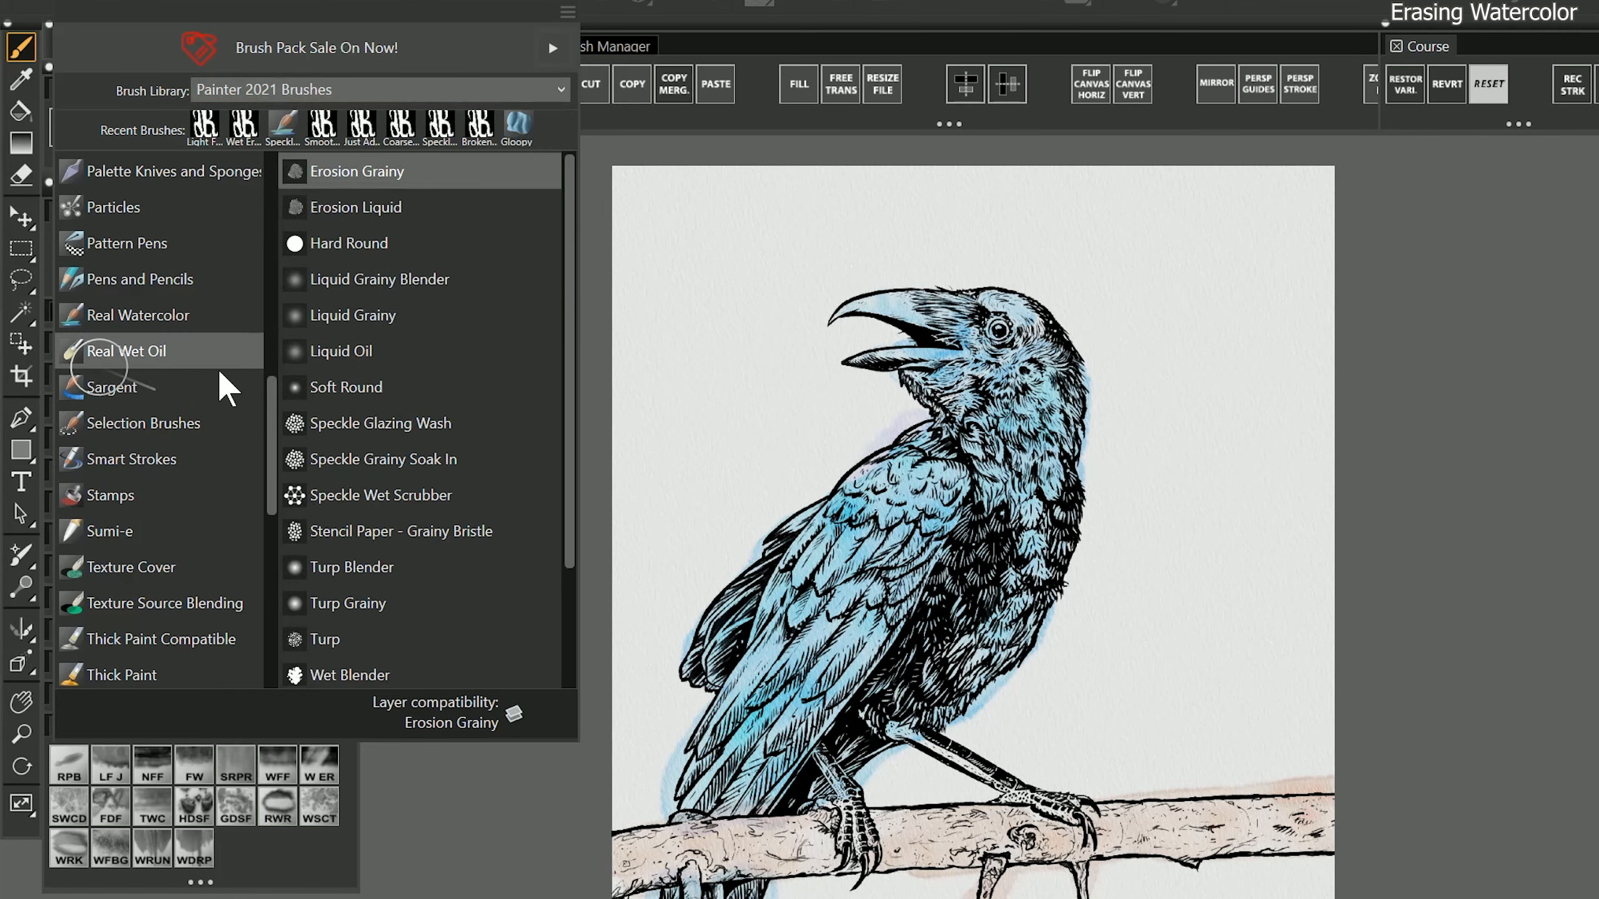
click(351, 355)
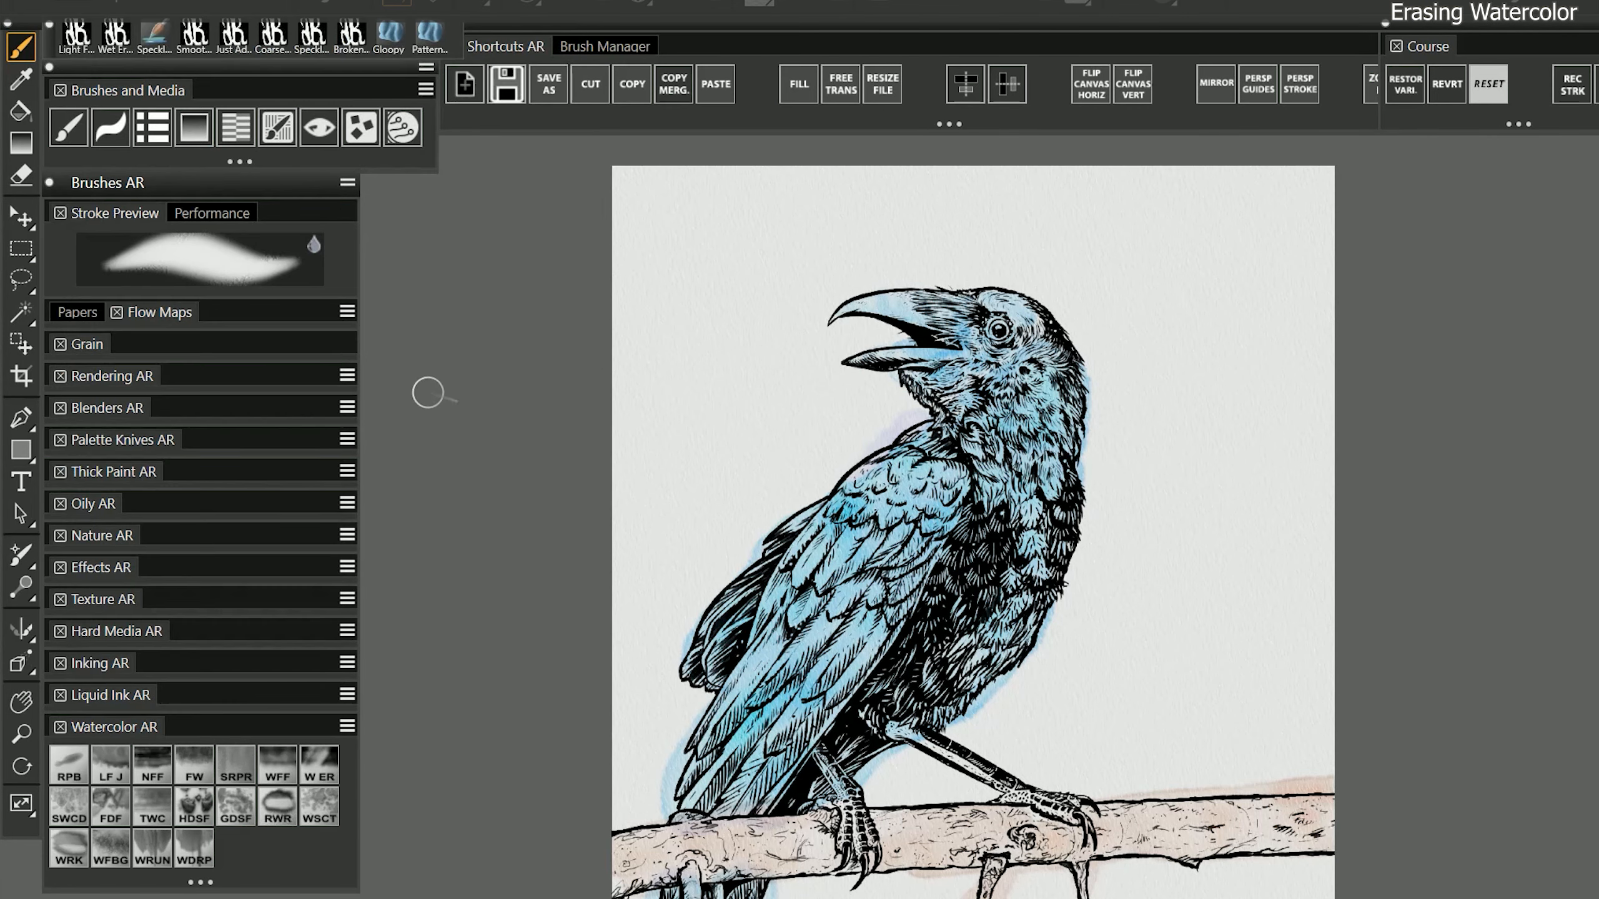
mouse_move(938, 533)
mouse_down()
mouse_move(858, 628)
mouse_move(980, 519)
mouse_up()
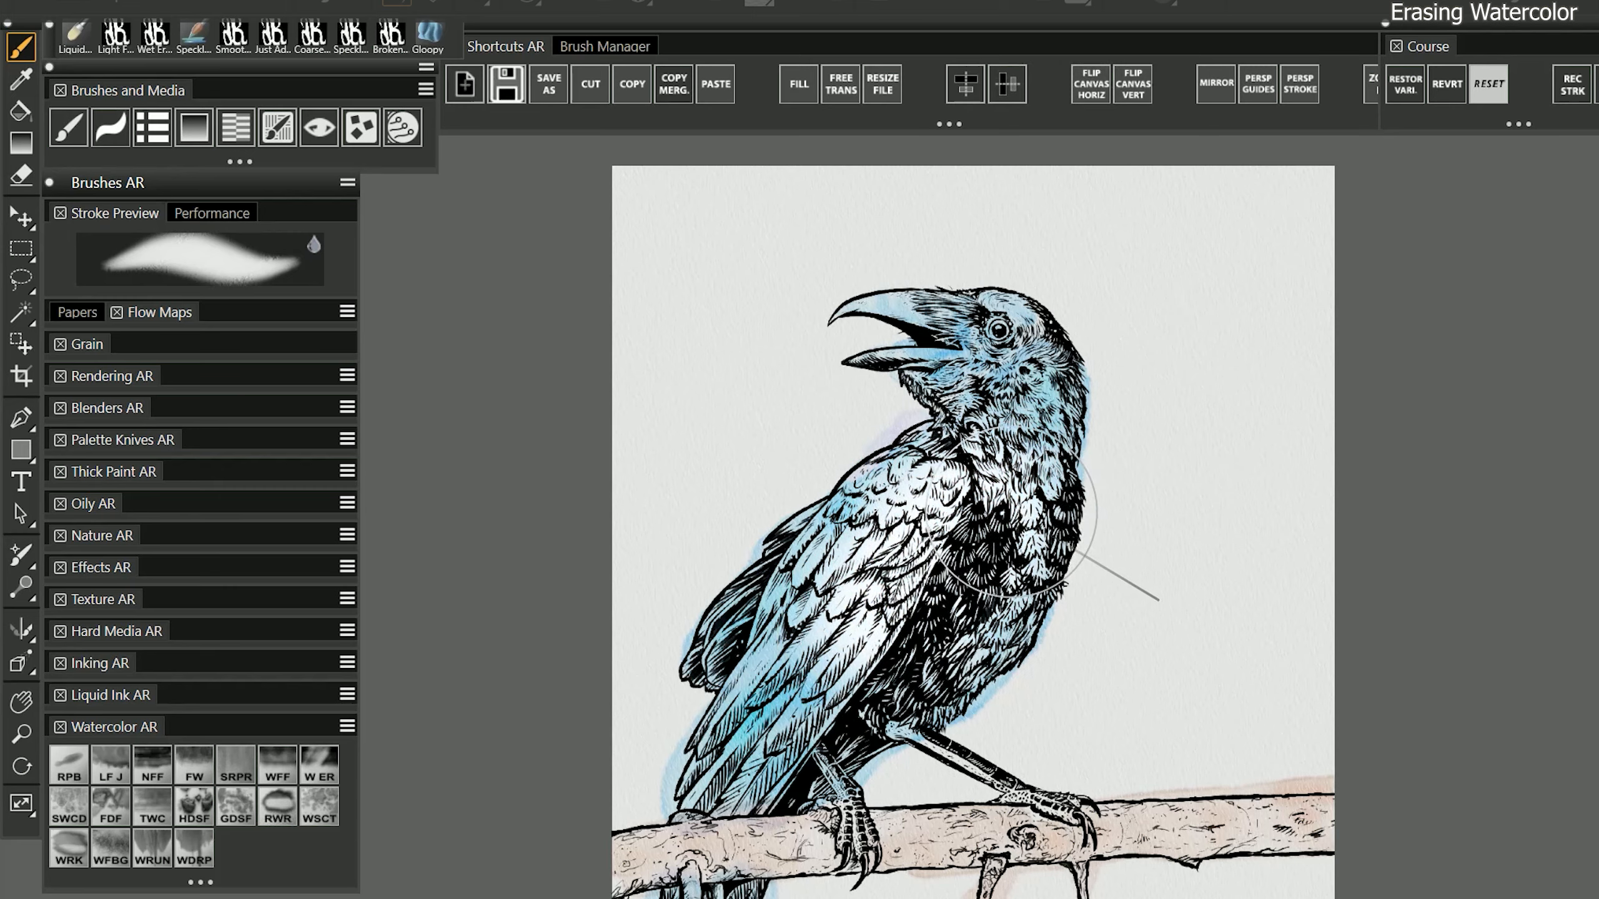
Undo and redo the white oil paint to compare the crow with and without it
key(ctrl+z)
key(ctrl+y)
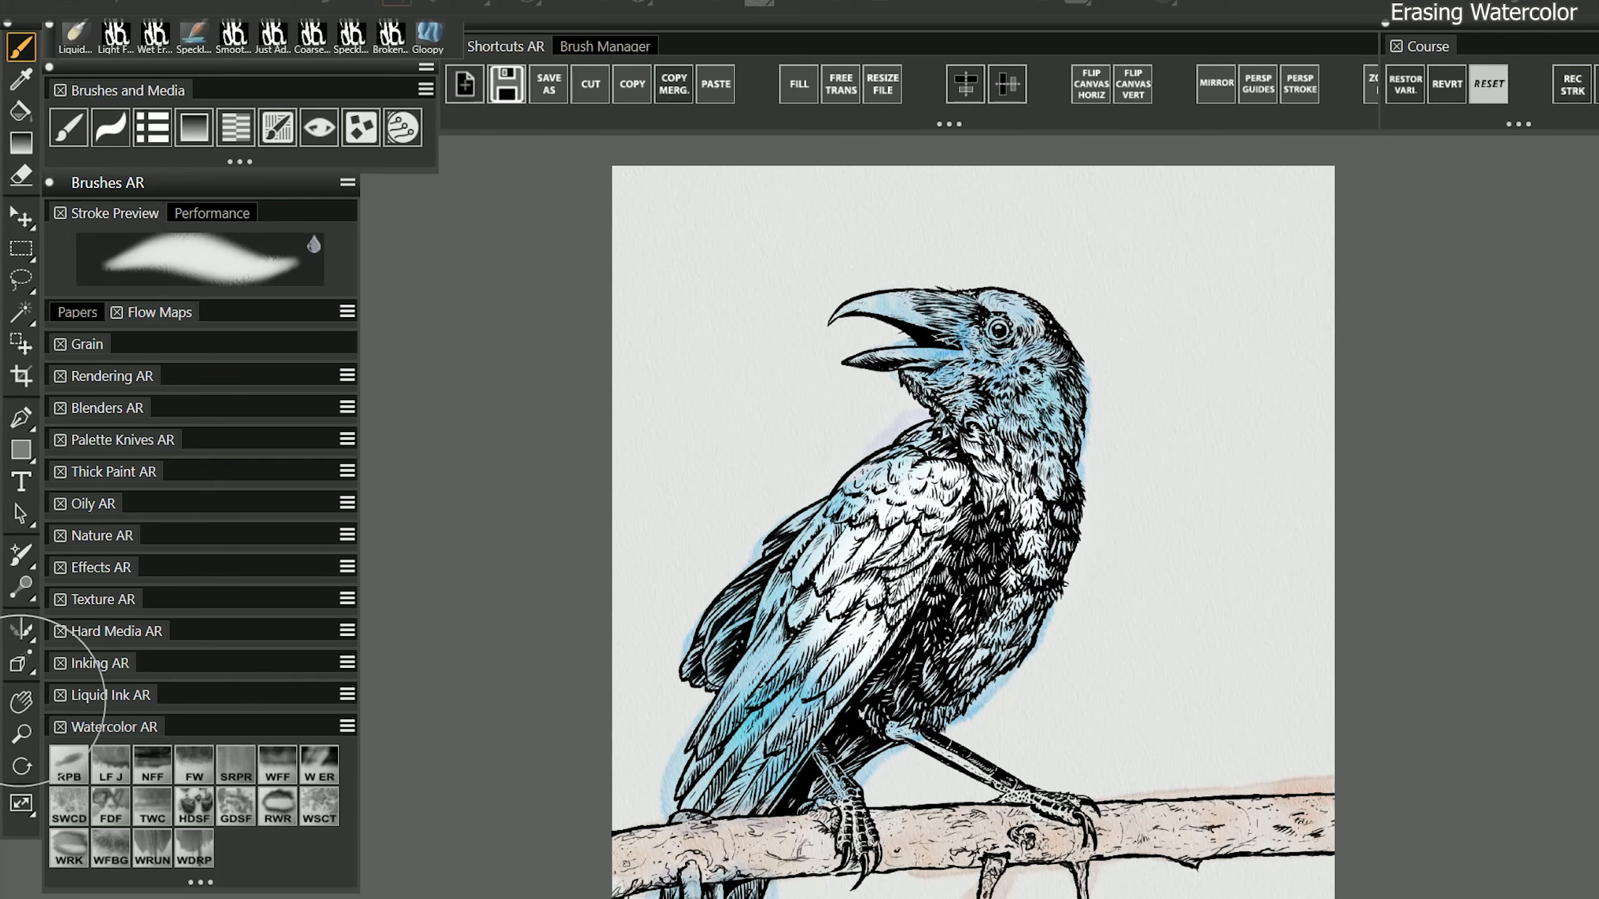
key(ctrl+z)
key(ctrl+y)
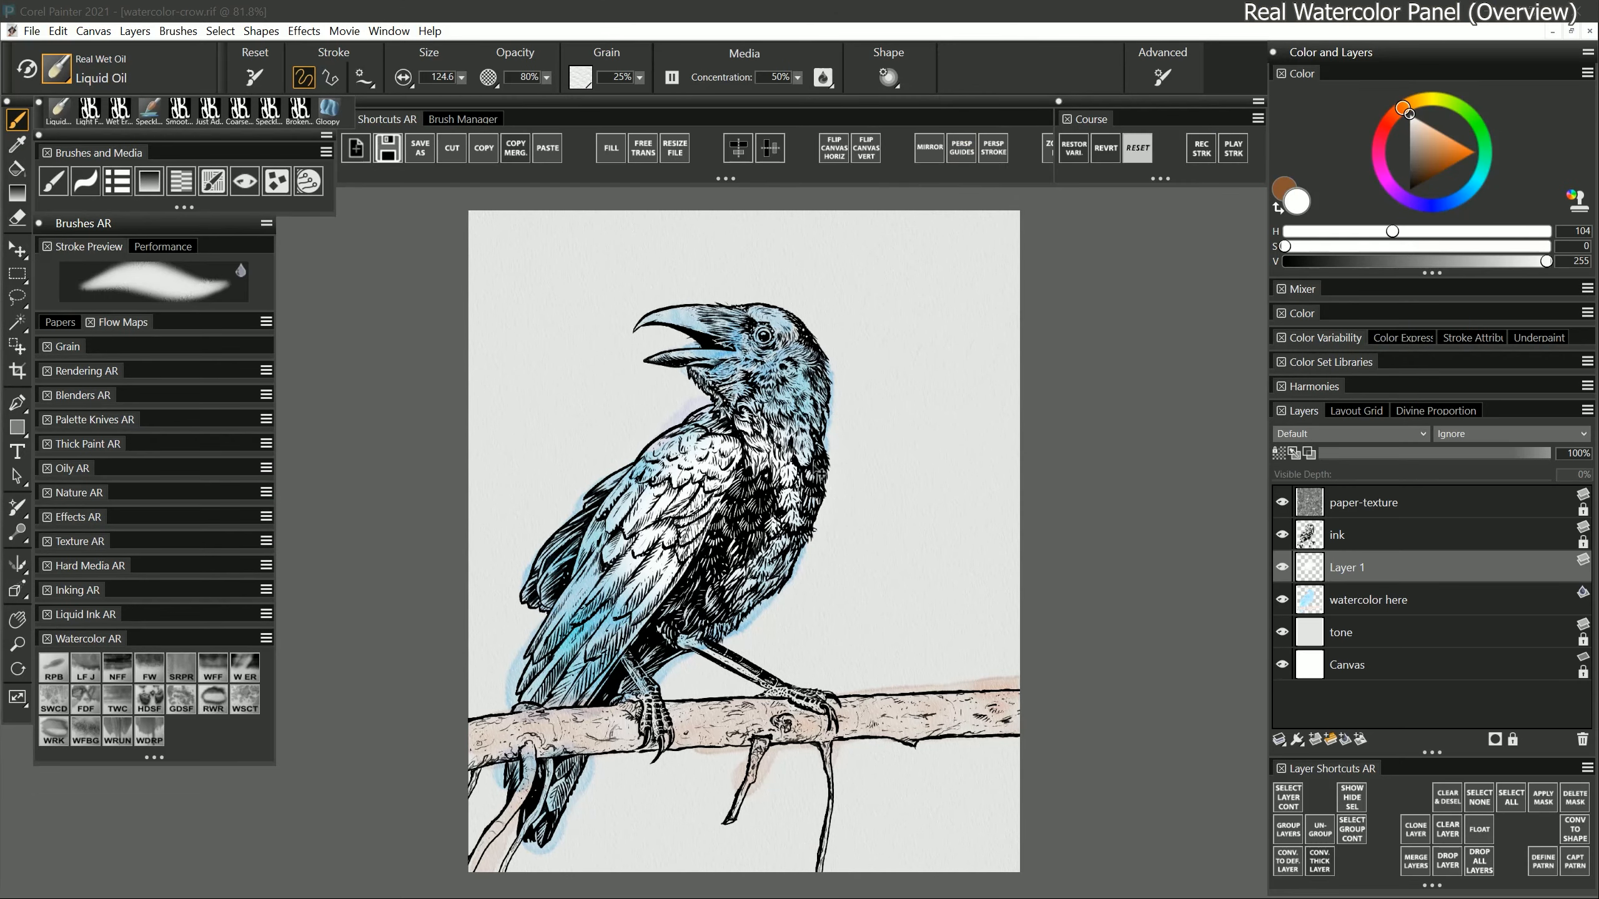
Open the full Real Wet Oil panel to examine its brush, flow, paint and canvas settings, and close it
click(822, 77)
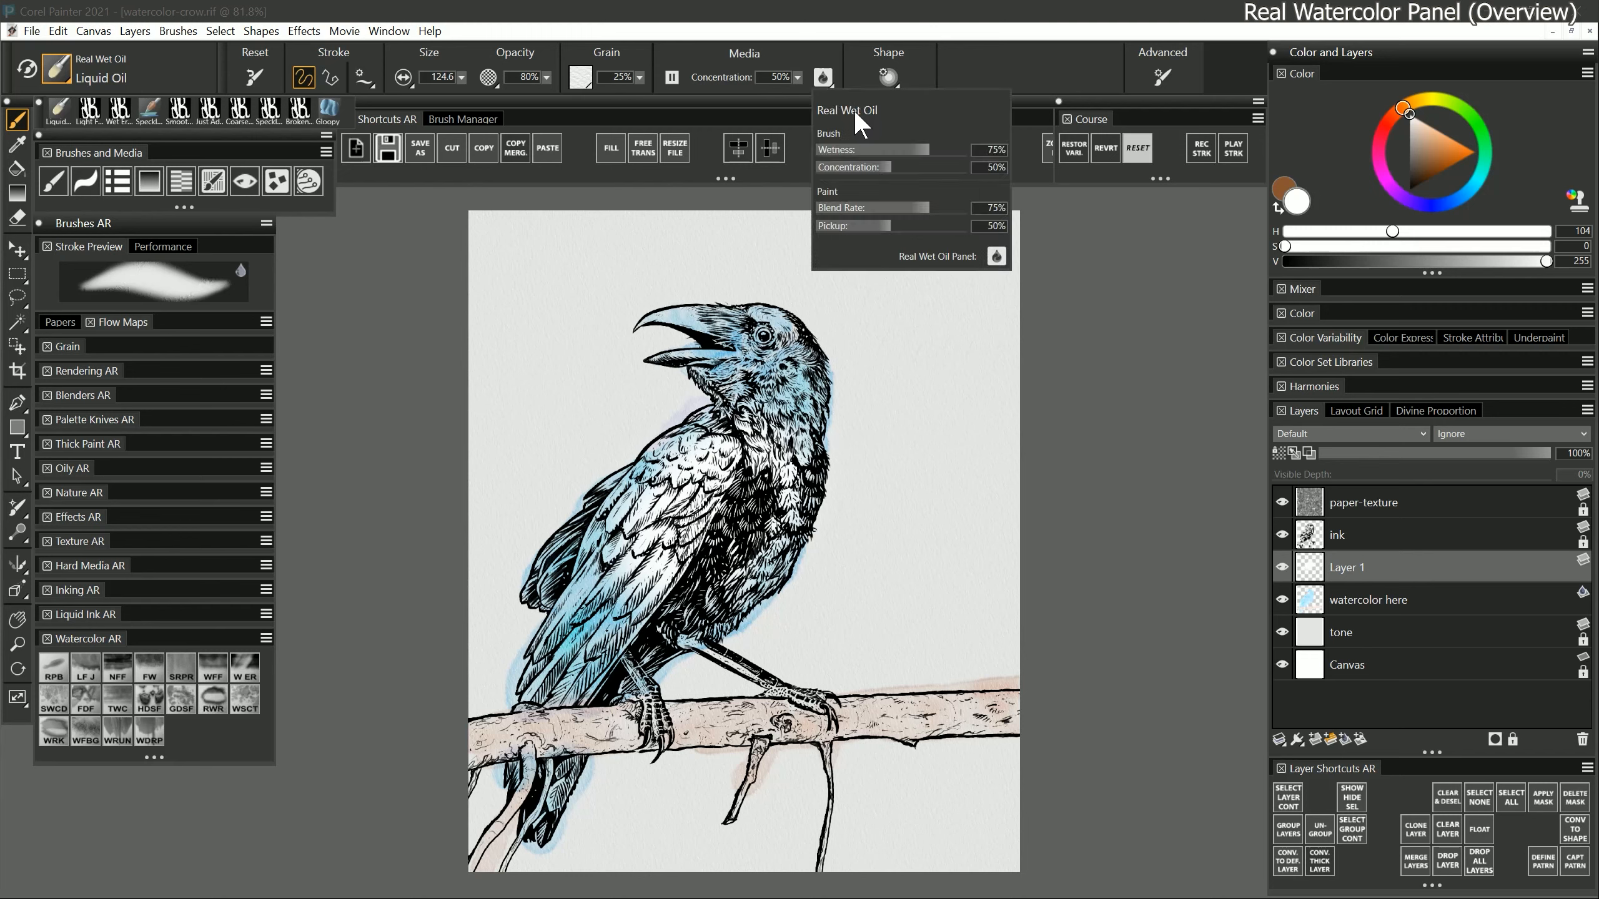
click(996, 256)
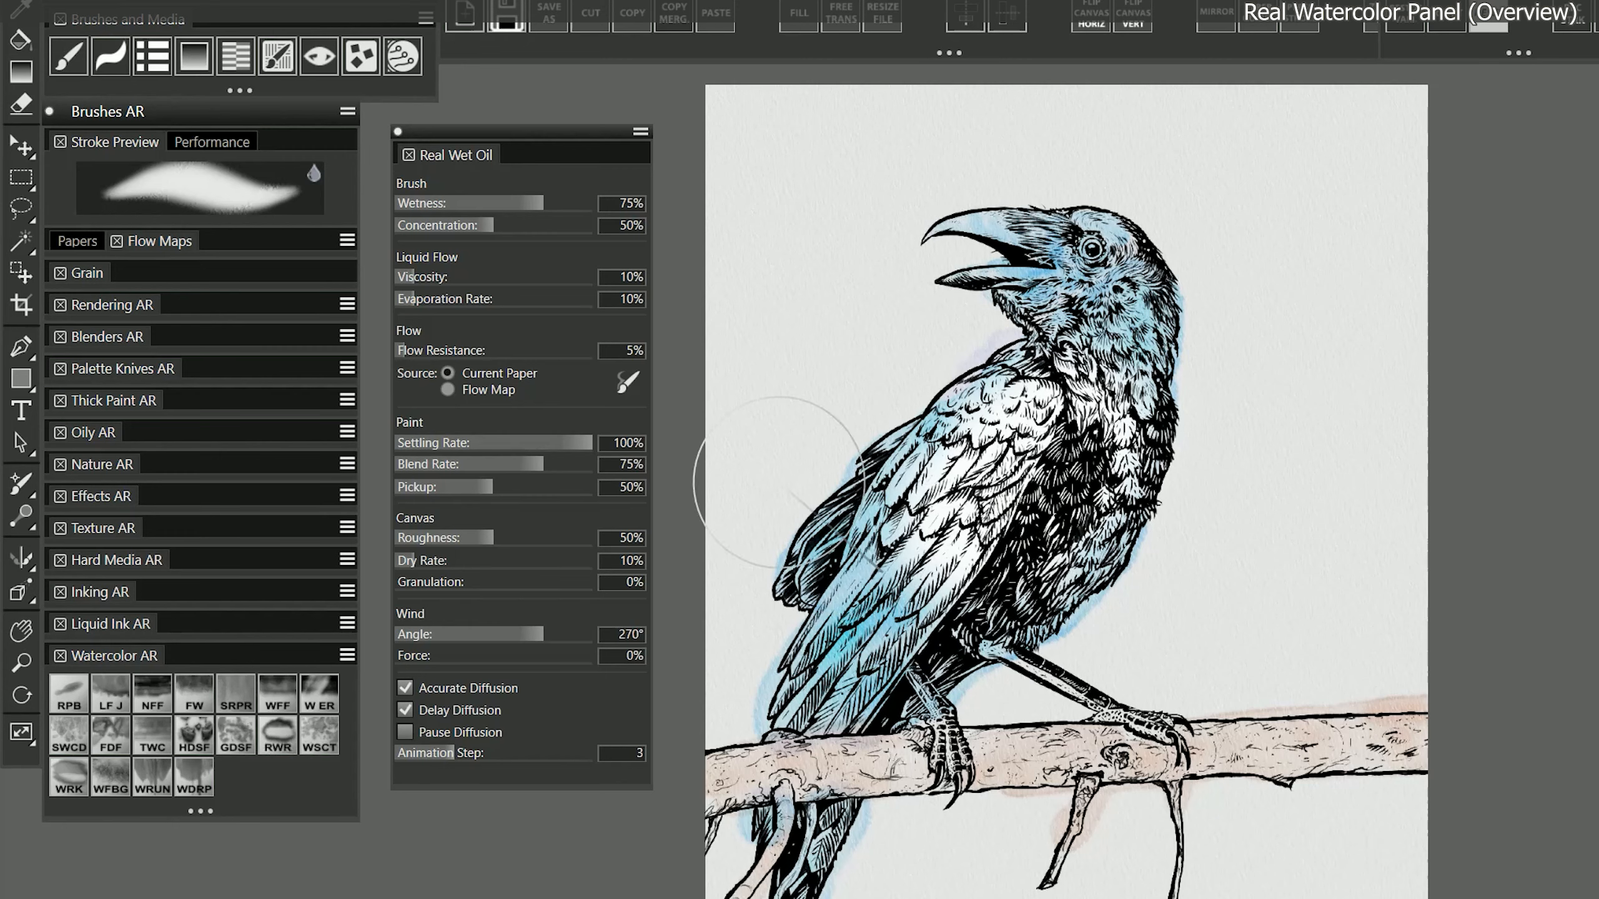
click(411, 155)
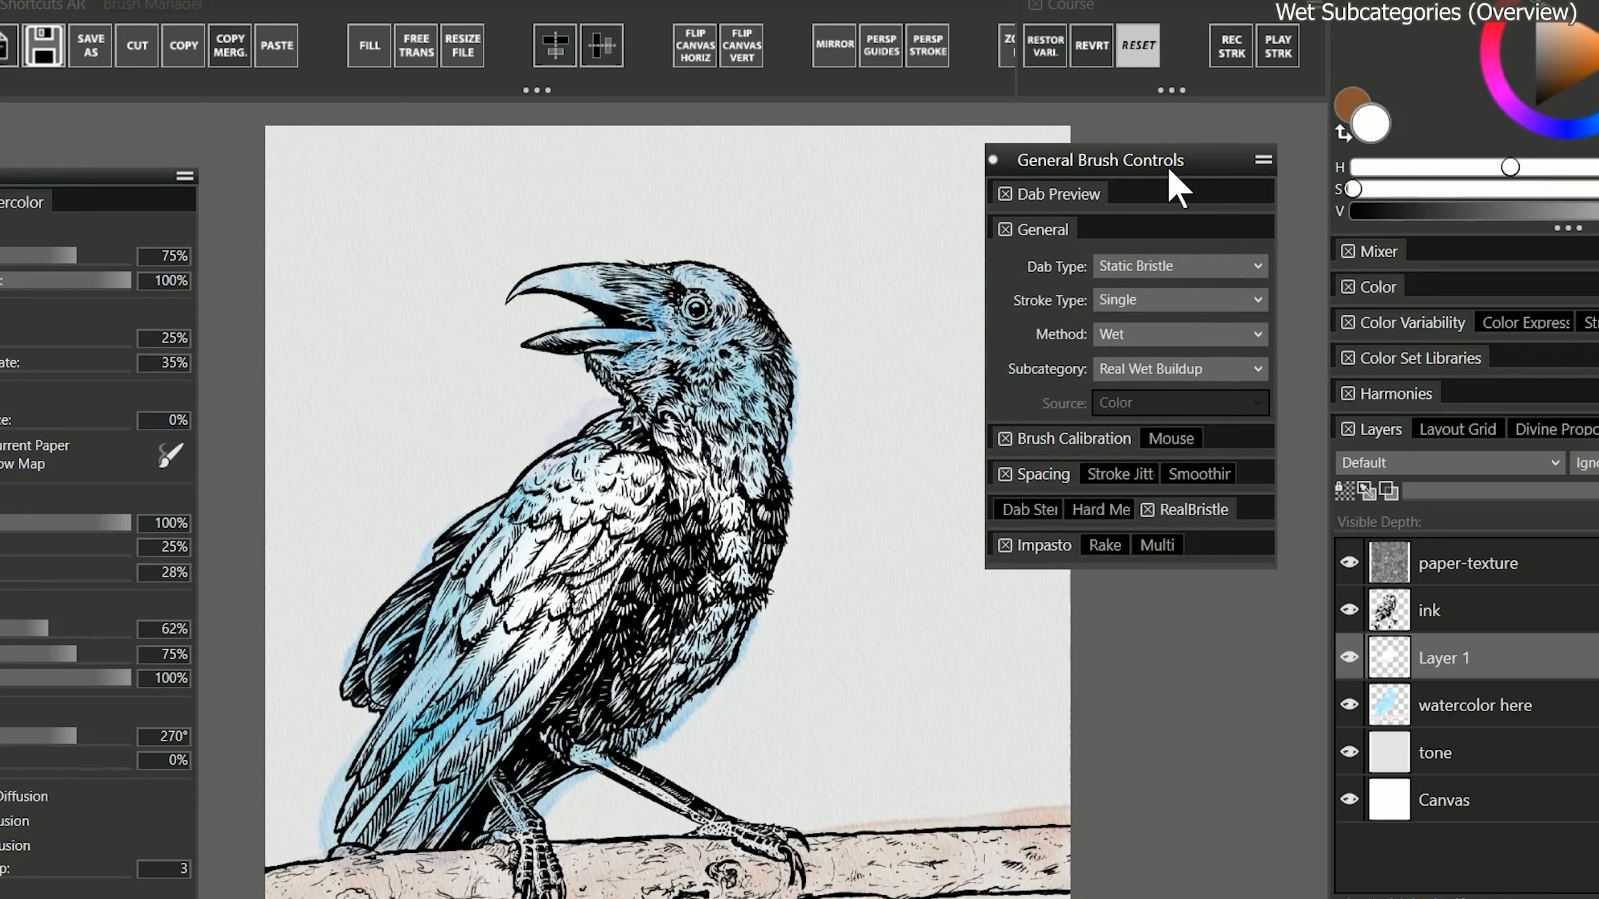
Examine the subcategory choices for the Wet method in the General Brush Controls
click(1158, 372)
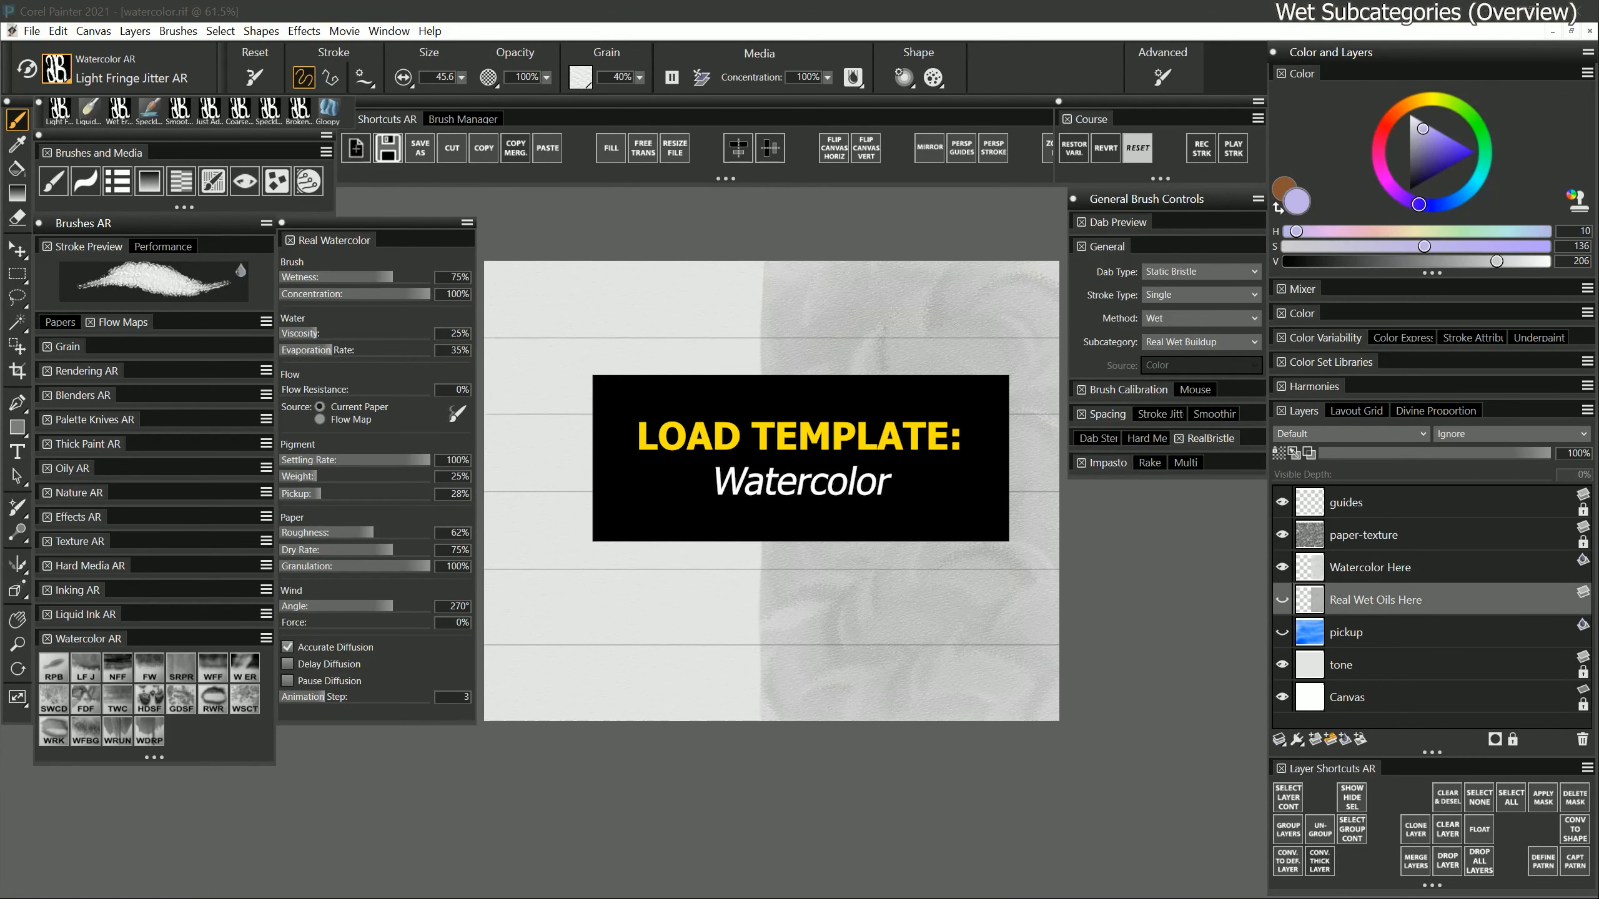
click(1171, 341)
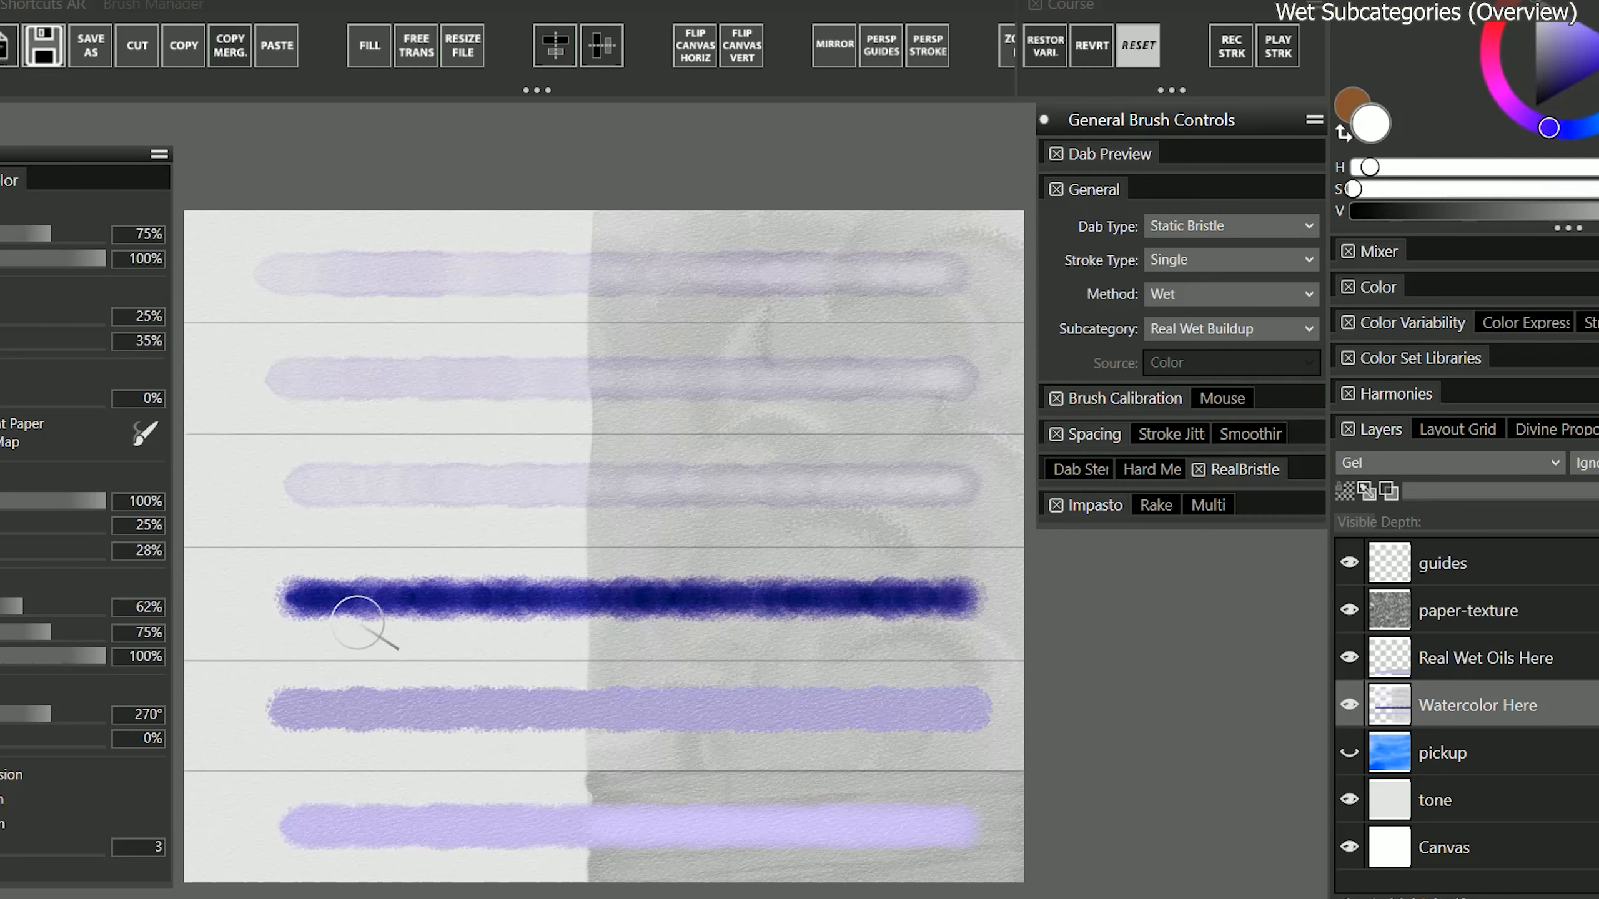
Brush white across the dark blue and lavender test stripes on the Watercolor Here layer of the watercolor template
drag(357, 622, 881, 608)
drag(368, 743, 1032, 739)
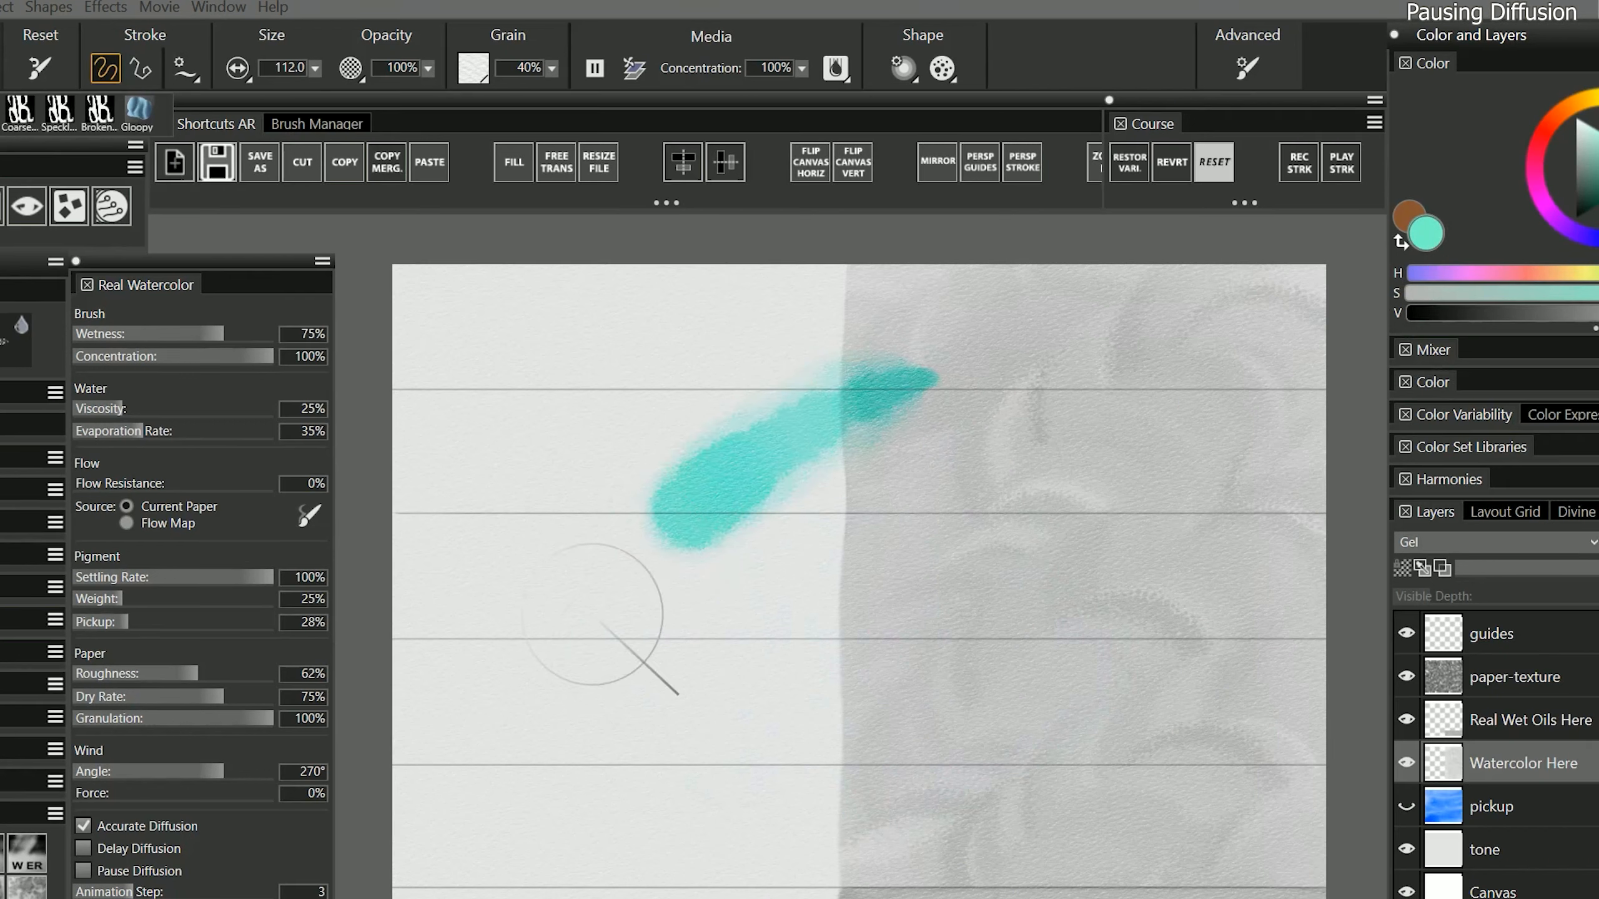
Paint teal zigzag strokes on the Watercolor Here layer, pause the diffusion midway and resume it
mouse_move(592, 614)
mouse_down()
mouse_move(969, 535)
mouse_move(1107, 735)
mouse_move(1189, 721)
mouse_up()
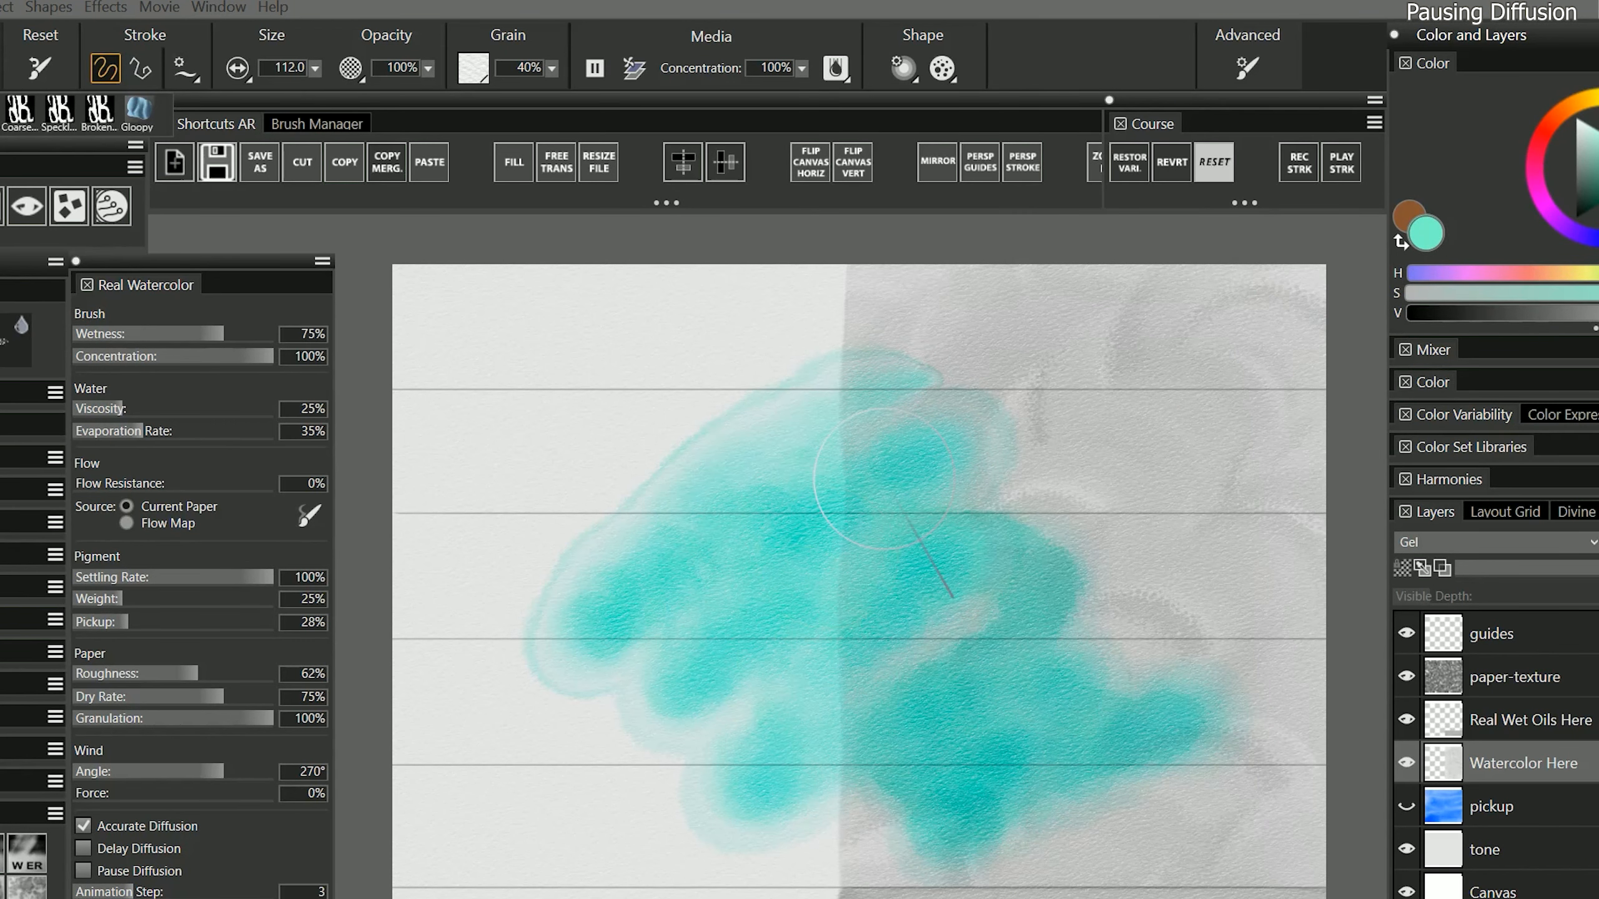
click(593, 67)
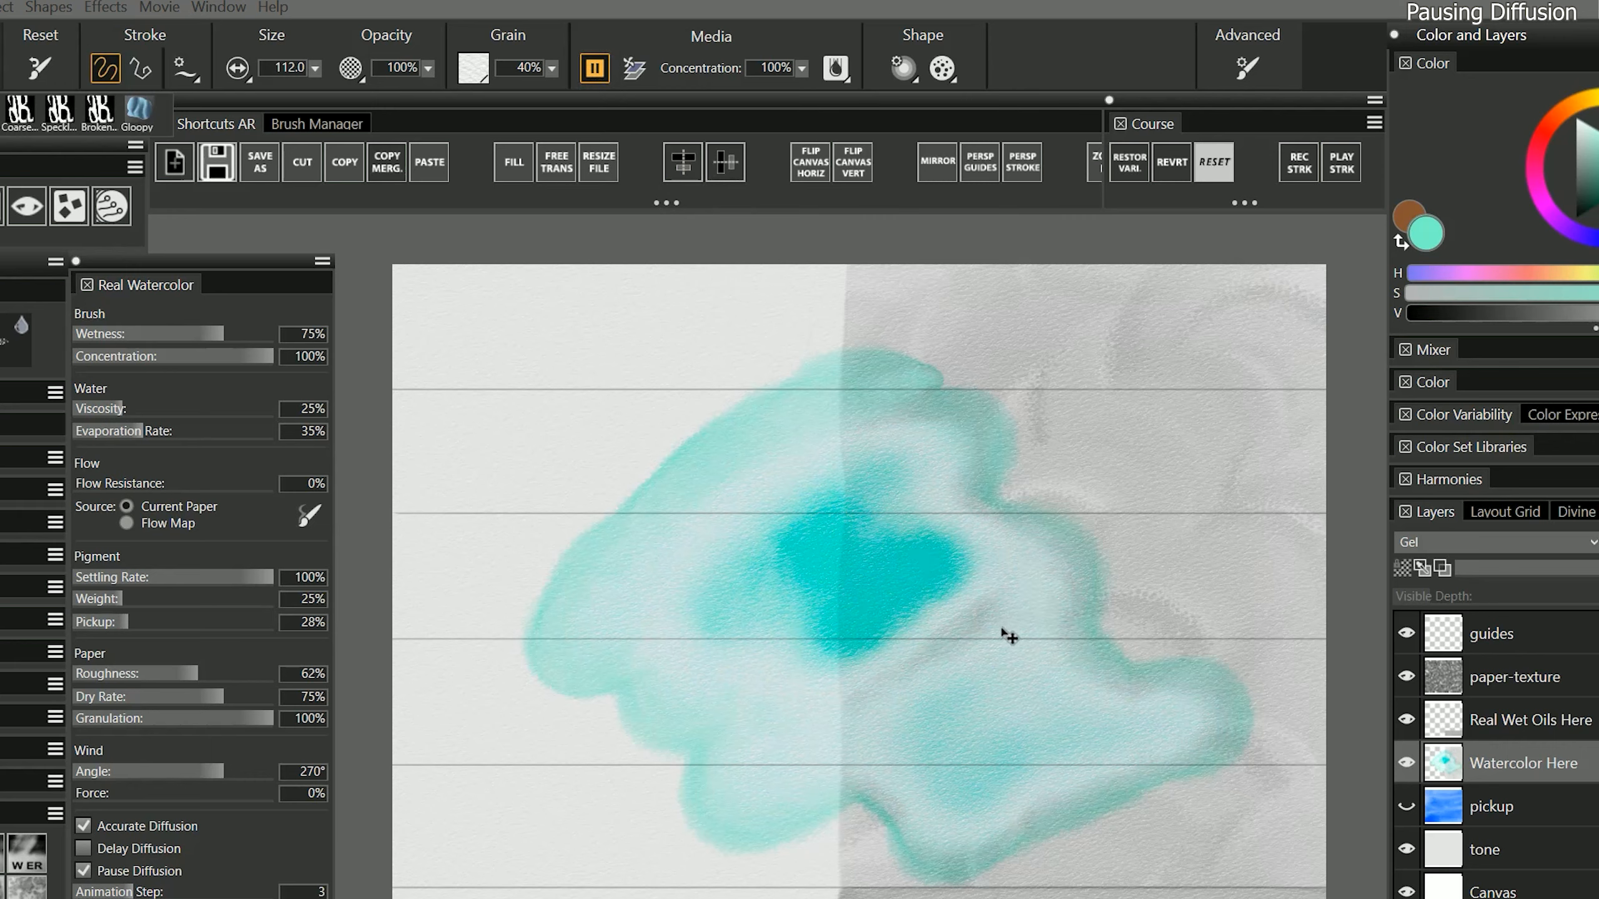
click(593, 68)
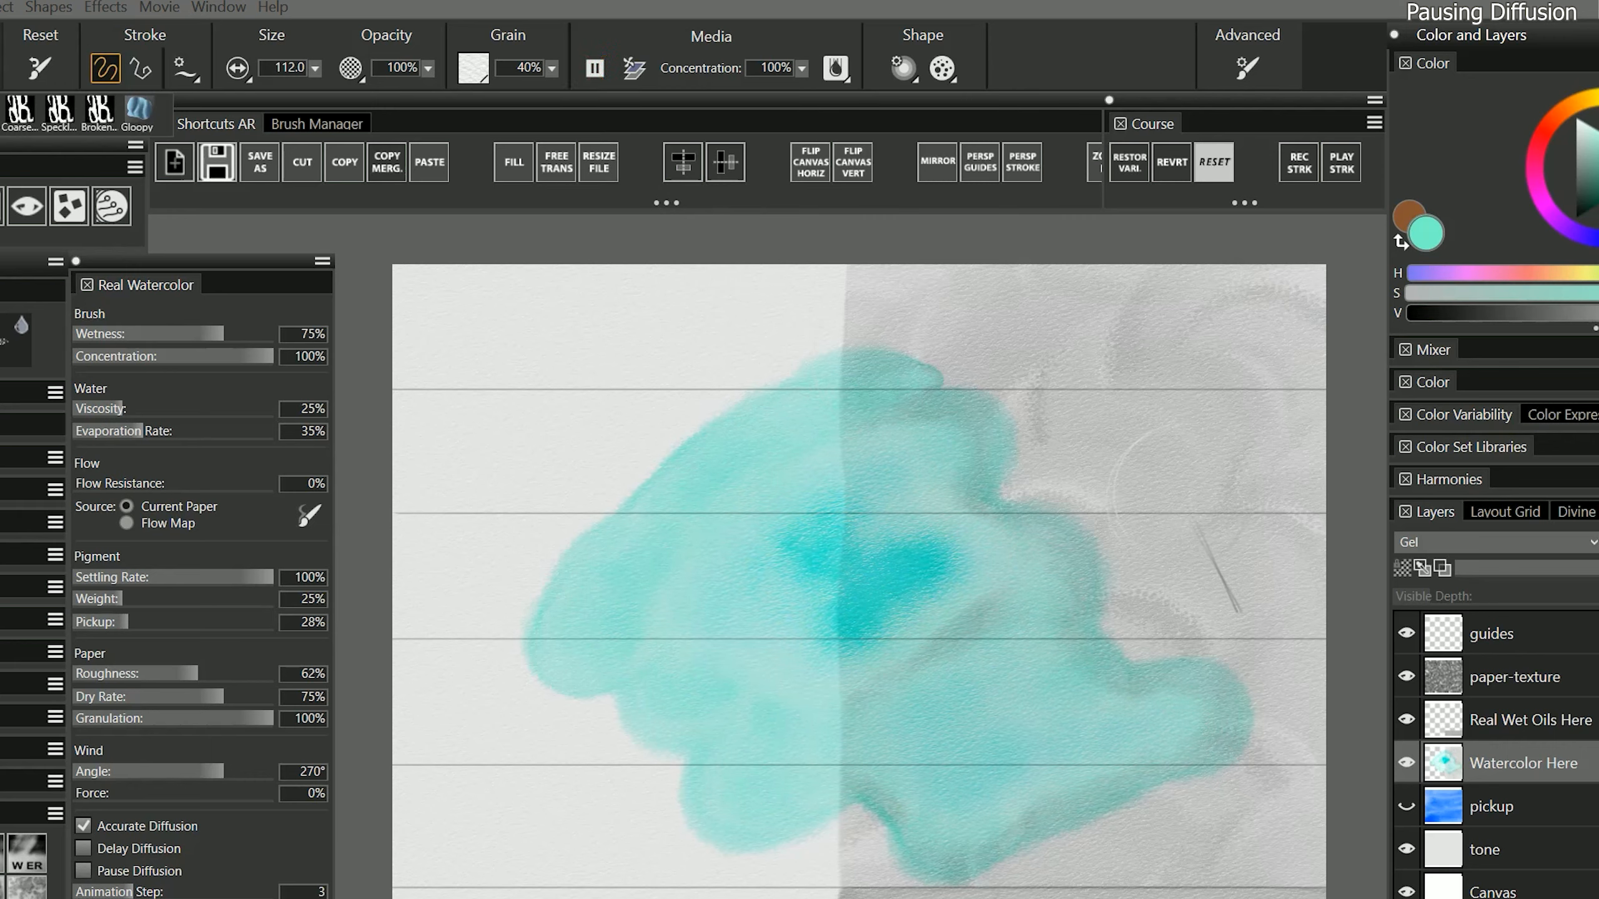
Enlarge the brush to about 575 and cover the canvas with a broad teal wash
drag(743, 372, 858, 573)
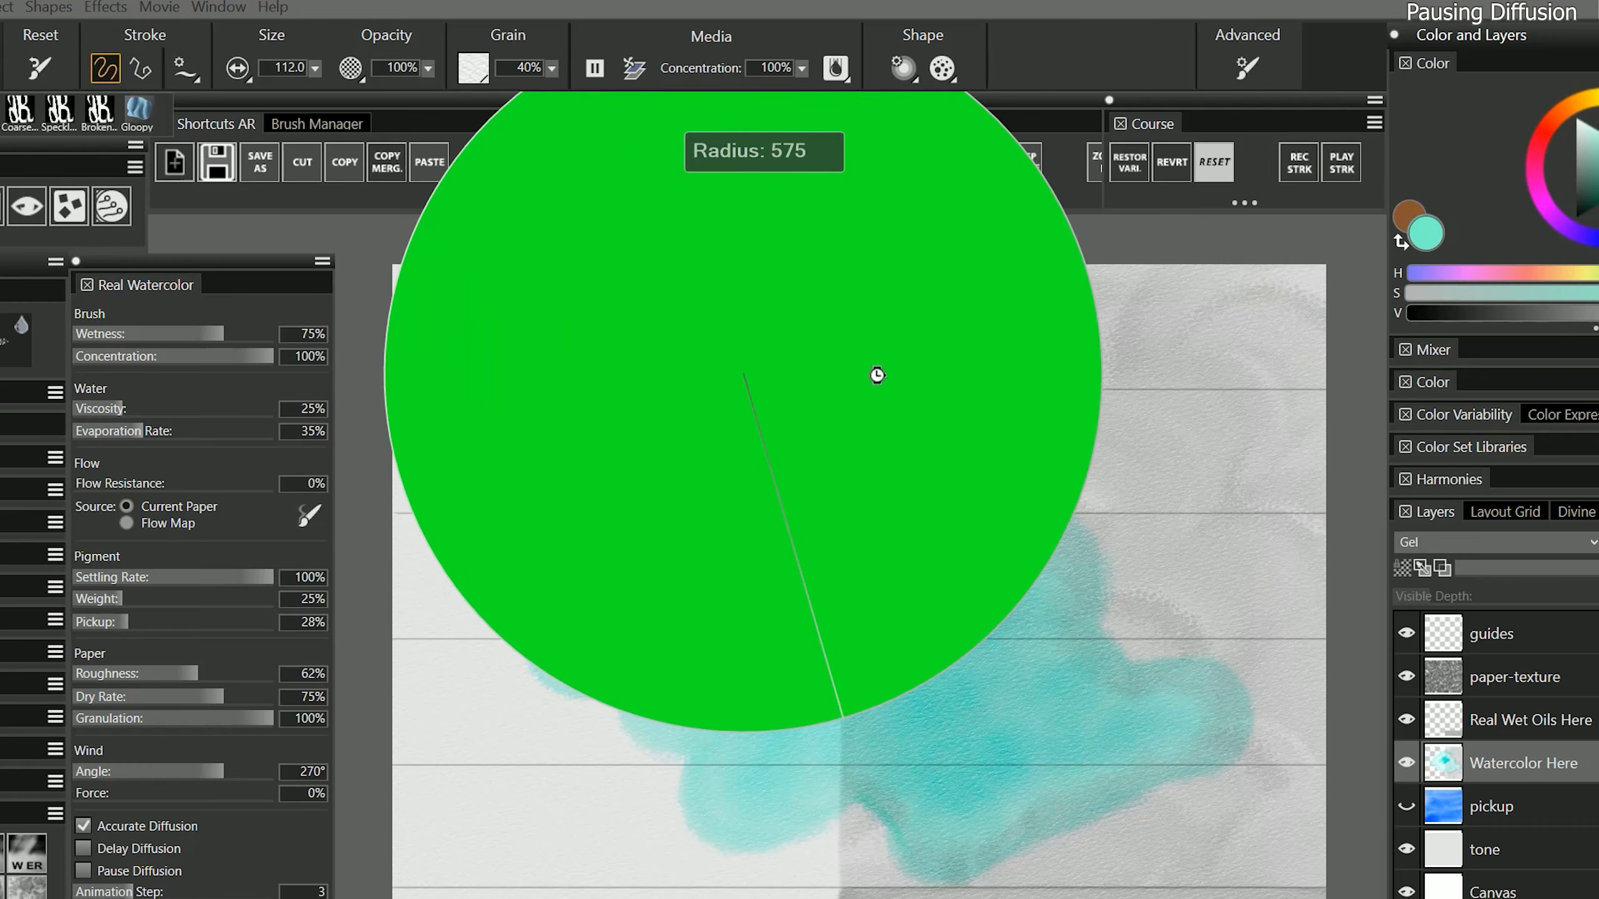
mouse_move(642, 311)
mouse_down()
mouse_move(601, 314)
mouse_move(1195, 250)
mouse_move(1099, 517)
mouse_move(625, 571)
mouse_move(418, 752)
mouse_move(944, 869)
mouse_move(1322, 894)
mouse_move(1139, 894)
mouse_up()
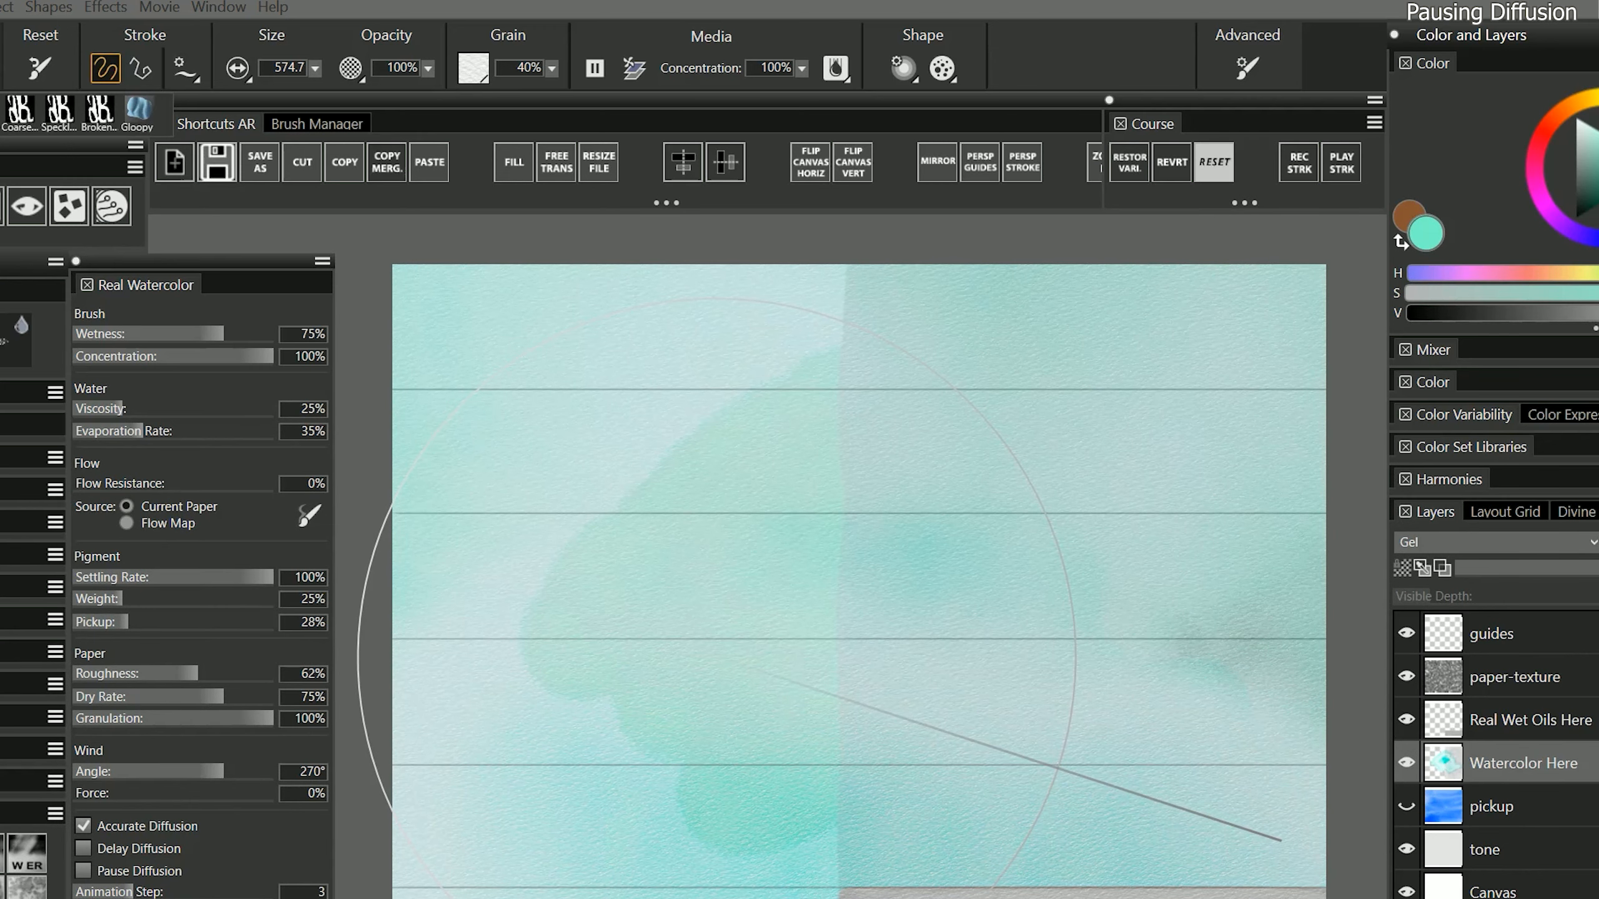
mouse_move(1280, 840)
mouse_down()
mouse_move(1048, 810)
mouse_move(743, 671)
mouse_move(828, 697)
mouse_up()
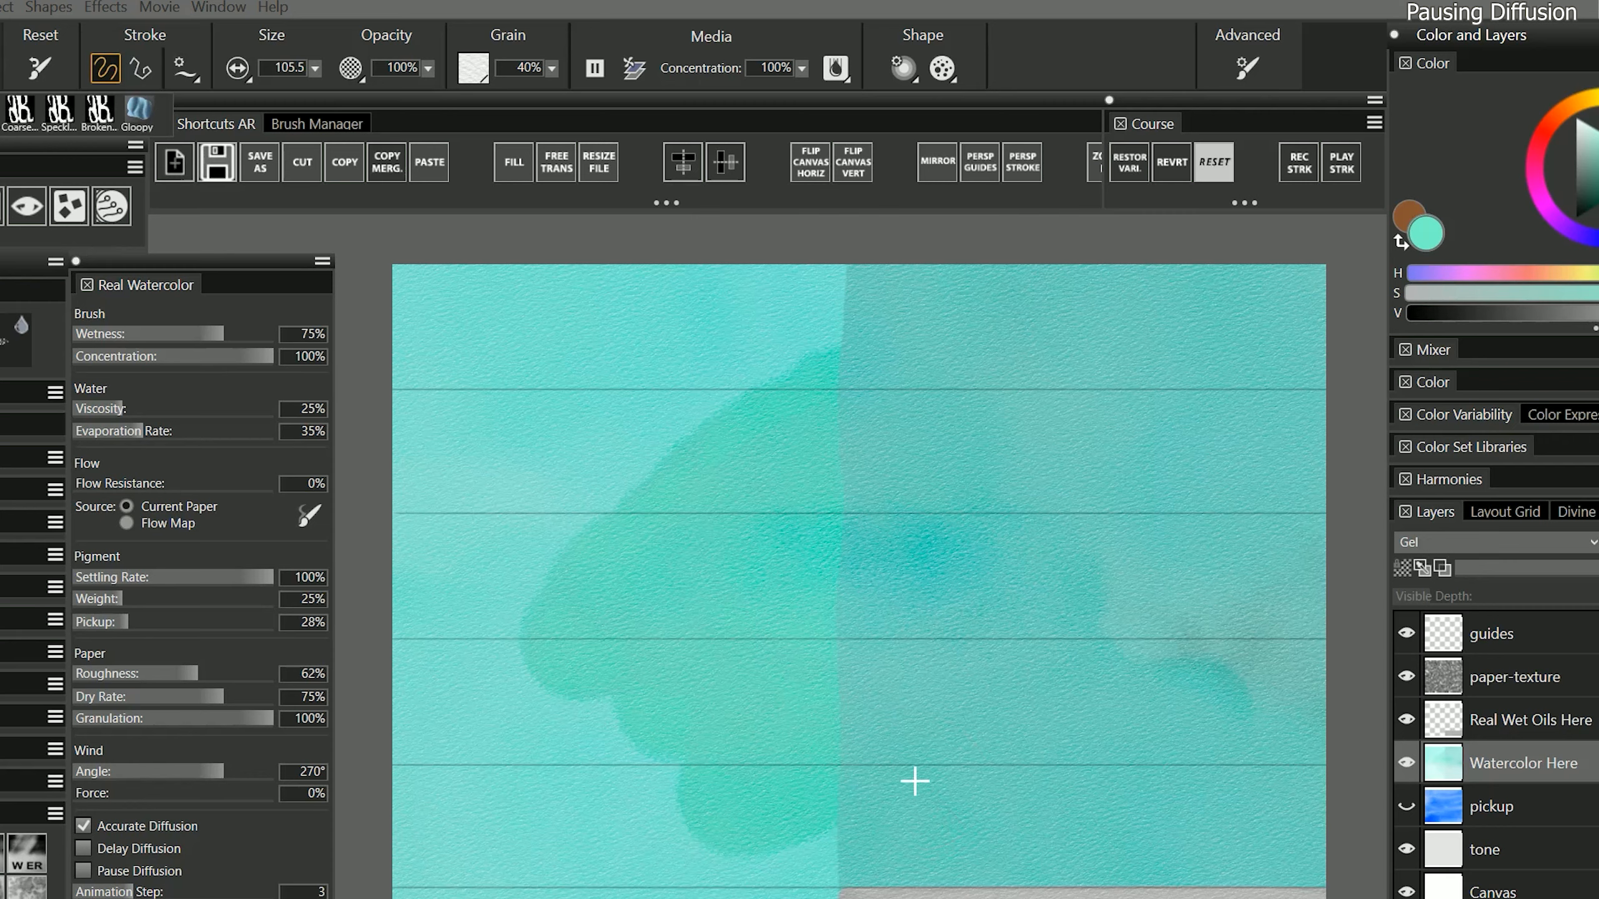
Paint four thin blue lines and several broad blue strokes over the teal wash, using size 82.1 for the broad ones
drag(900, 421, 582, 601)
mouse_move(891, 463)
mouse_down()
mouse_move(709, 567)
mouse_move(596, 664)
mouse_up()
drag(853, 517, 649, 692)
drag(821, 595, 725, 704)
key(])
drag(928, 564, 816, 728)
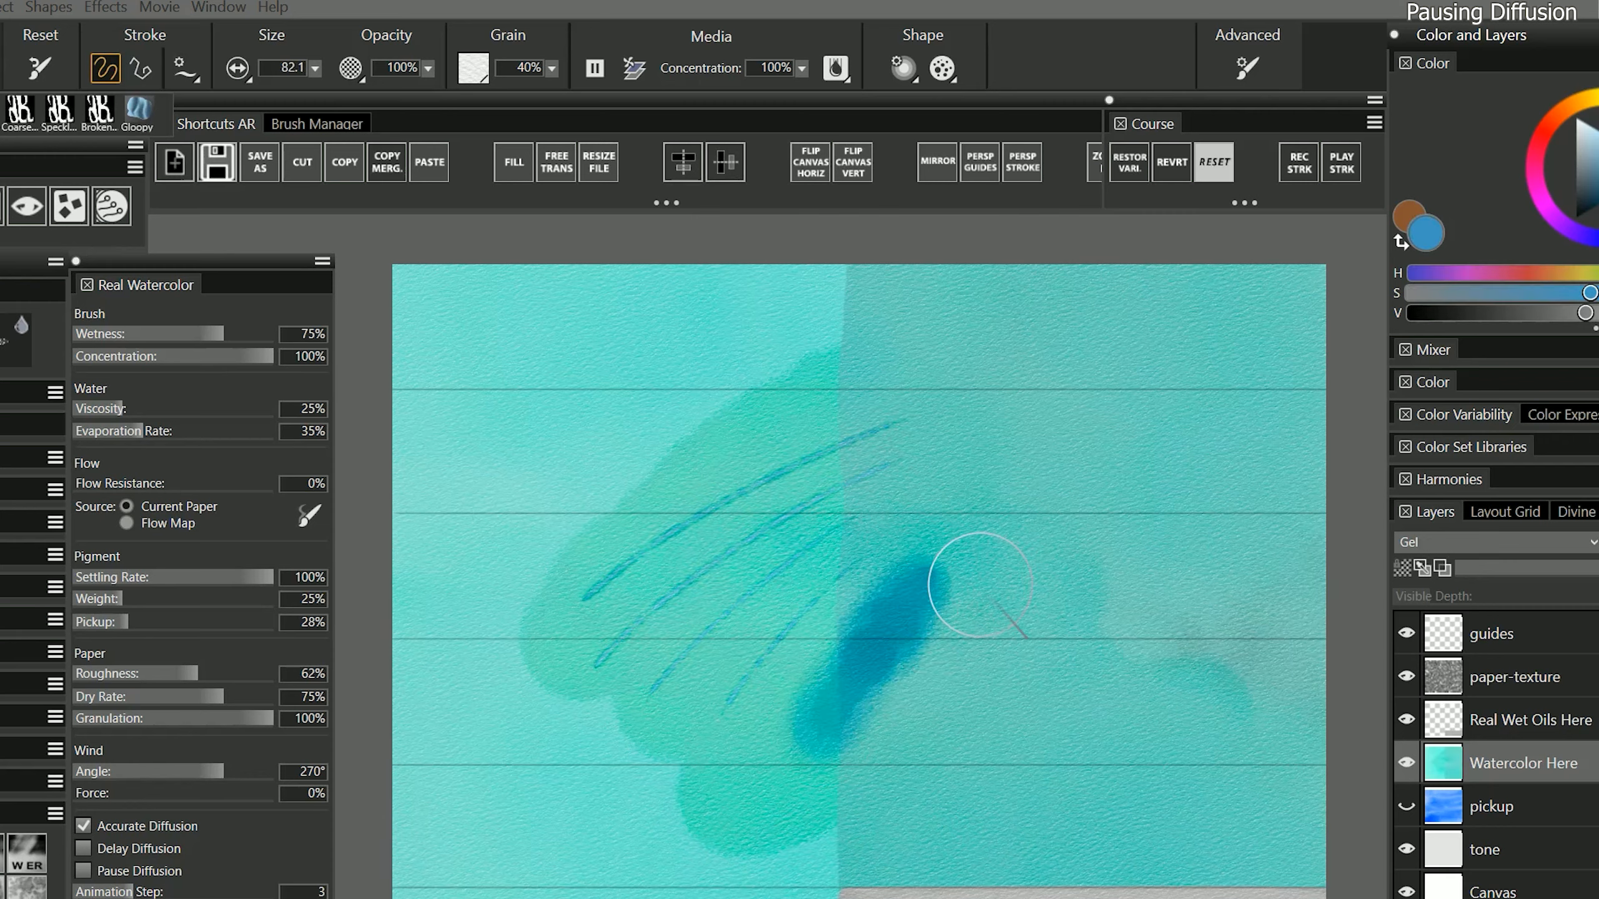
drag(976, 585, 904, 767)
drag(1065, 505, 992, 748)
drag(1076, 690, 1075, 733)
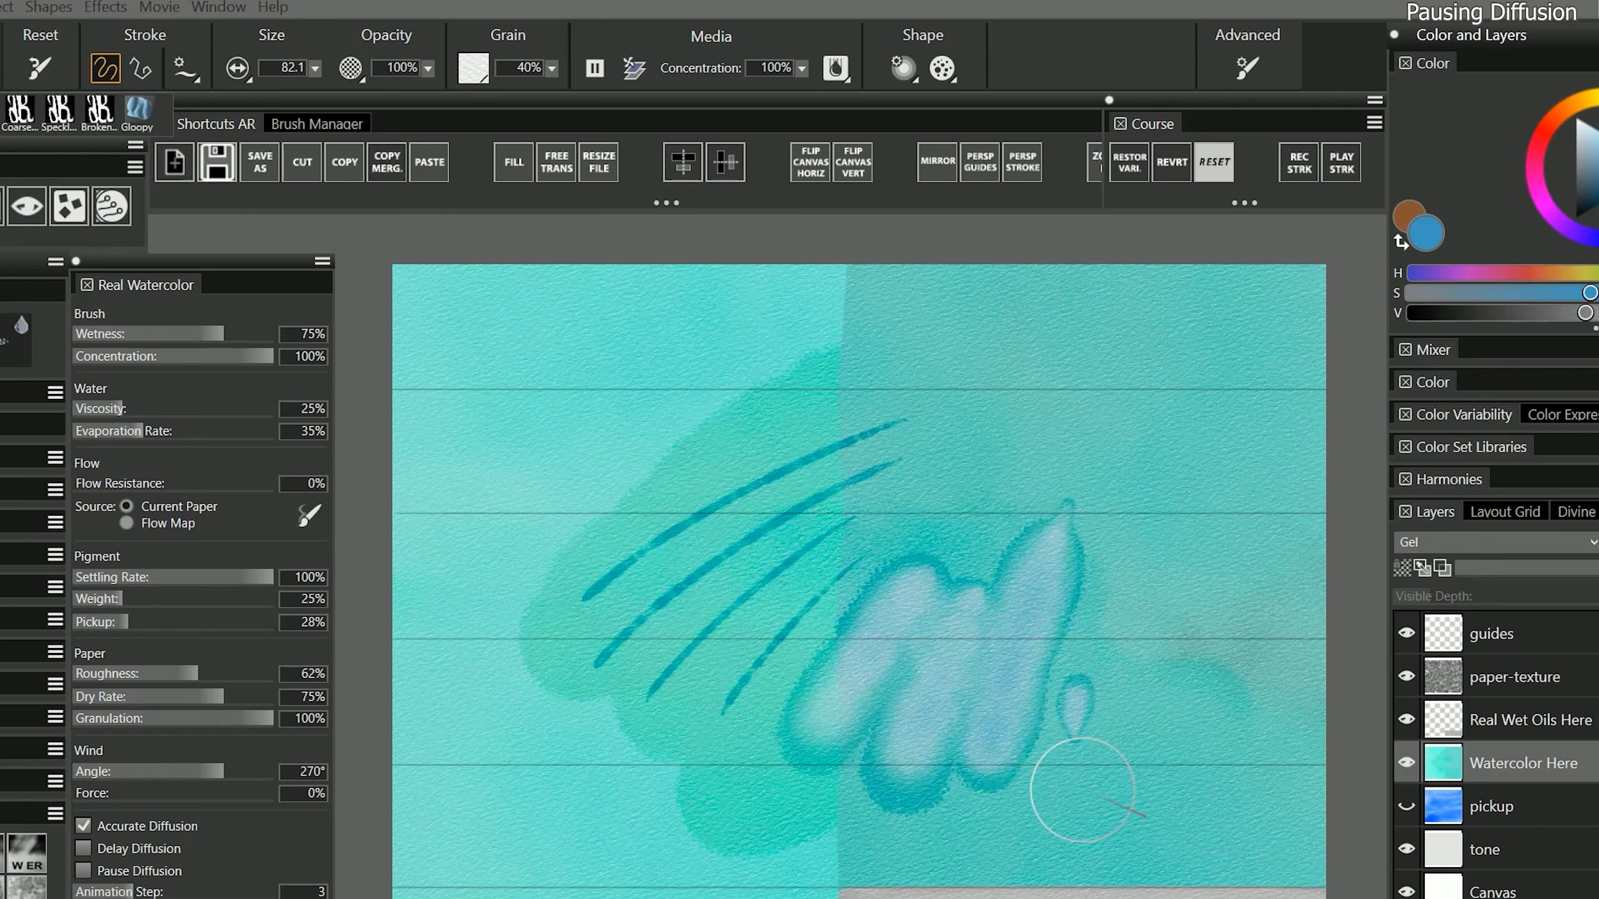
Pause diffusion, paint blue and green strokes over the teal wash, and resume the diffusion
click(594, 68)
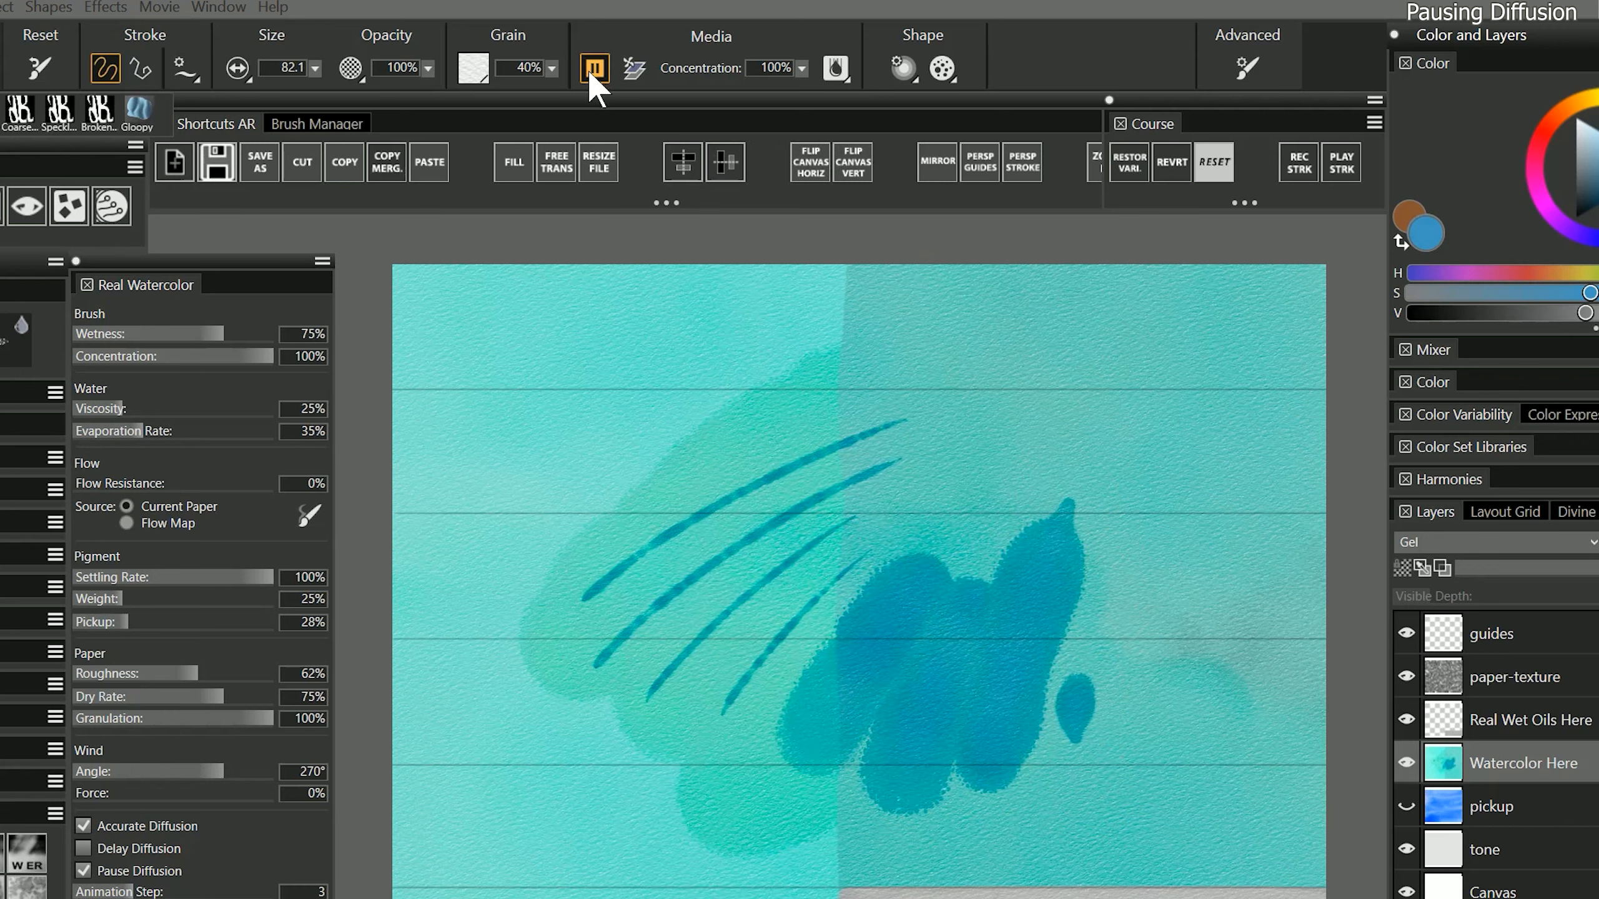
mouse_move(642, 378)
mouse_down()
mouse_move(653, 433)
mouse_move(765, 435)
mouse_move(814, 460)
mouse_move(827, 415)
mouse_move(788, 425)
mouse_move(849, 460)
mouse_move(1025, 468)
mouse_move(756, 571)
mouse_move(928, 660)
mouse_move(1074, 679)
mouse_up()
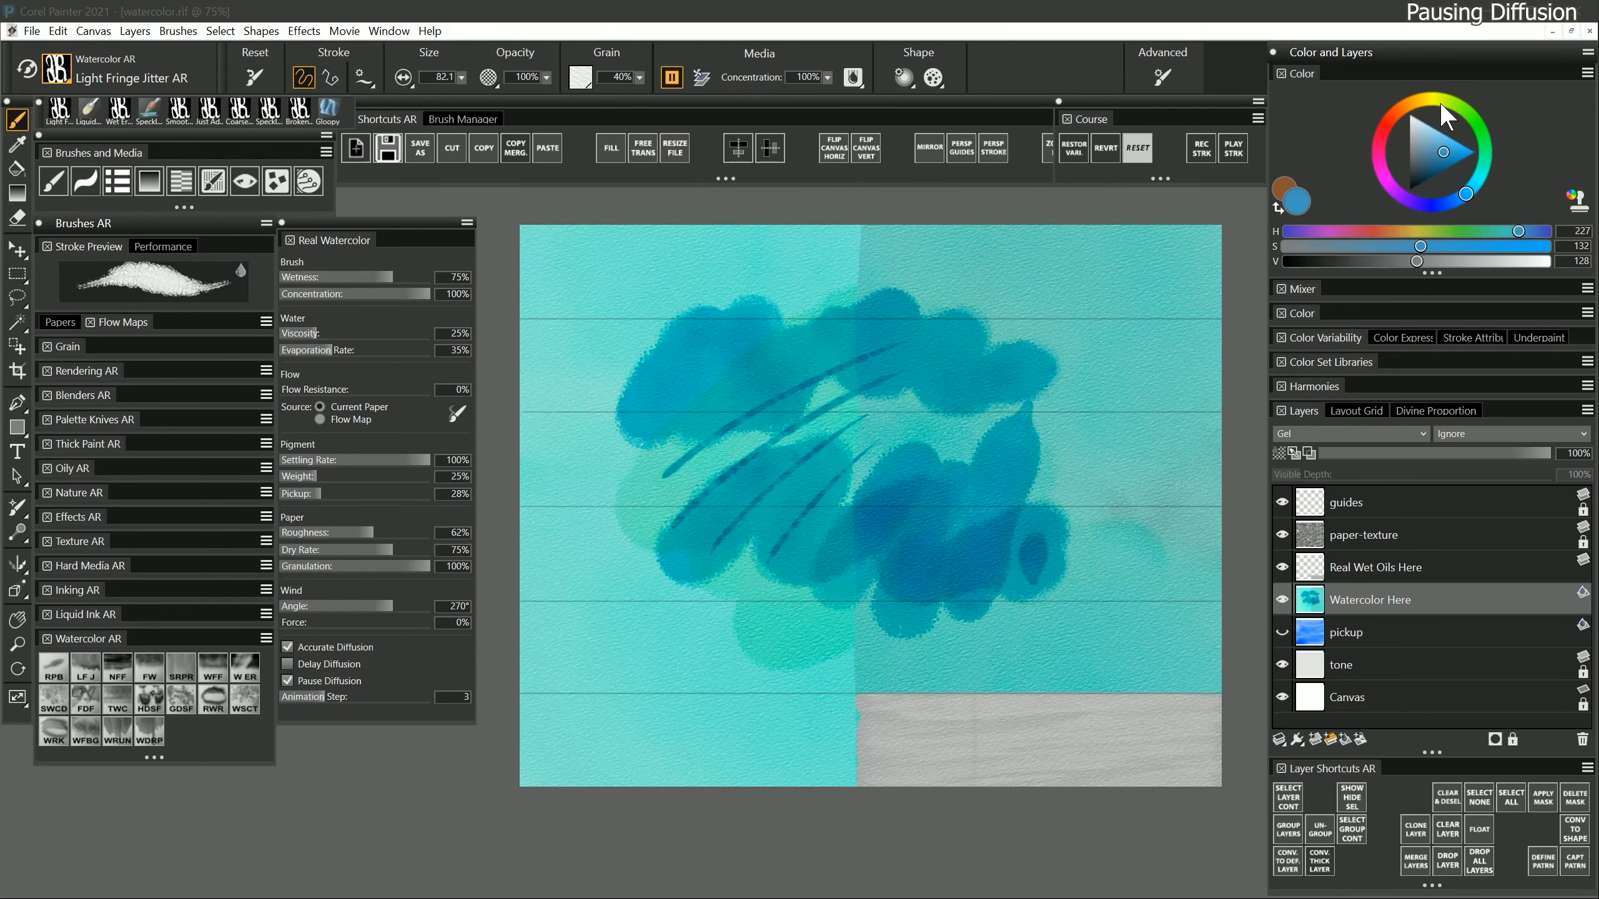
mouse_move(1461, 109)
mouse_down()
mouse_move(1479, 178)
mouse_move(1485, 147)
mouse_up()
mouse_move(1163, 278)
mouse_down()
mouse_move(1042, 399)
mouse_move(861, 398)
mouse_move(673, 539)
mouse_move(1007, 542)
mouse_move(792, 564)
mouse_up()
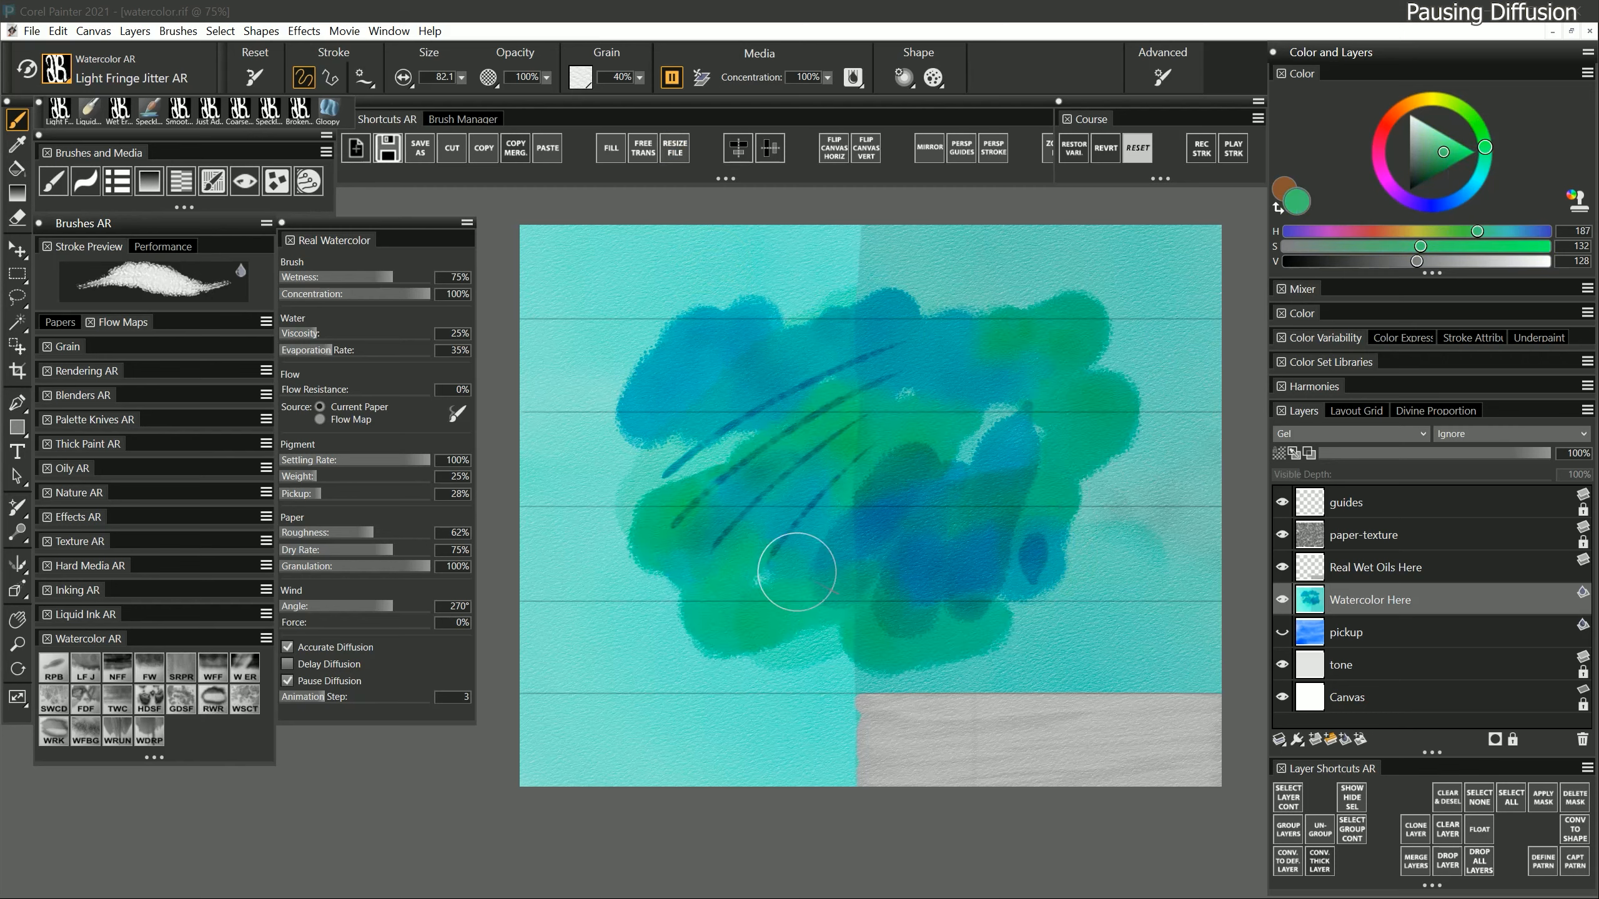
click(671, 77)
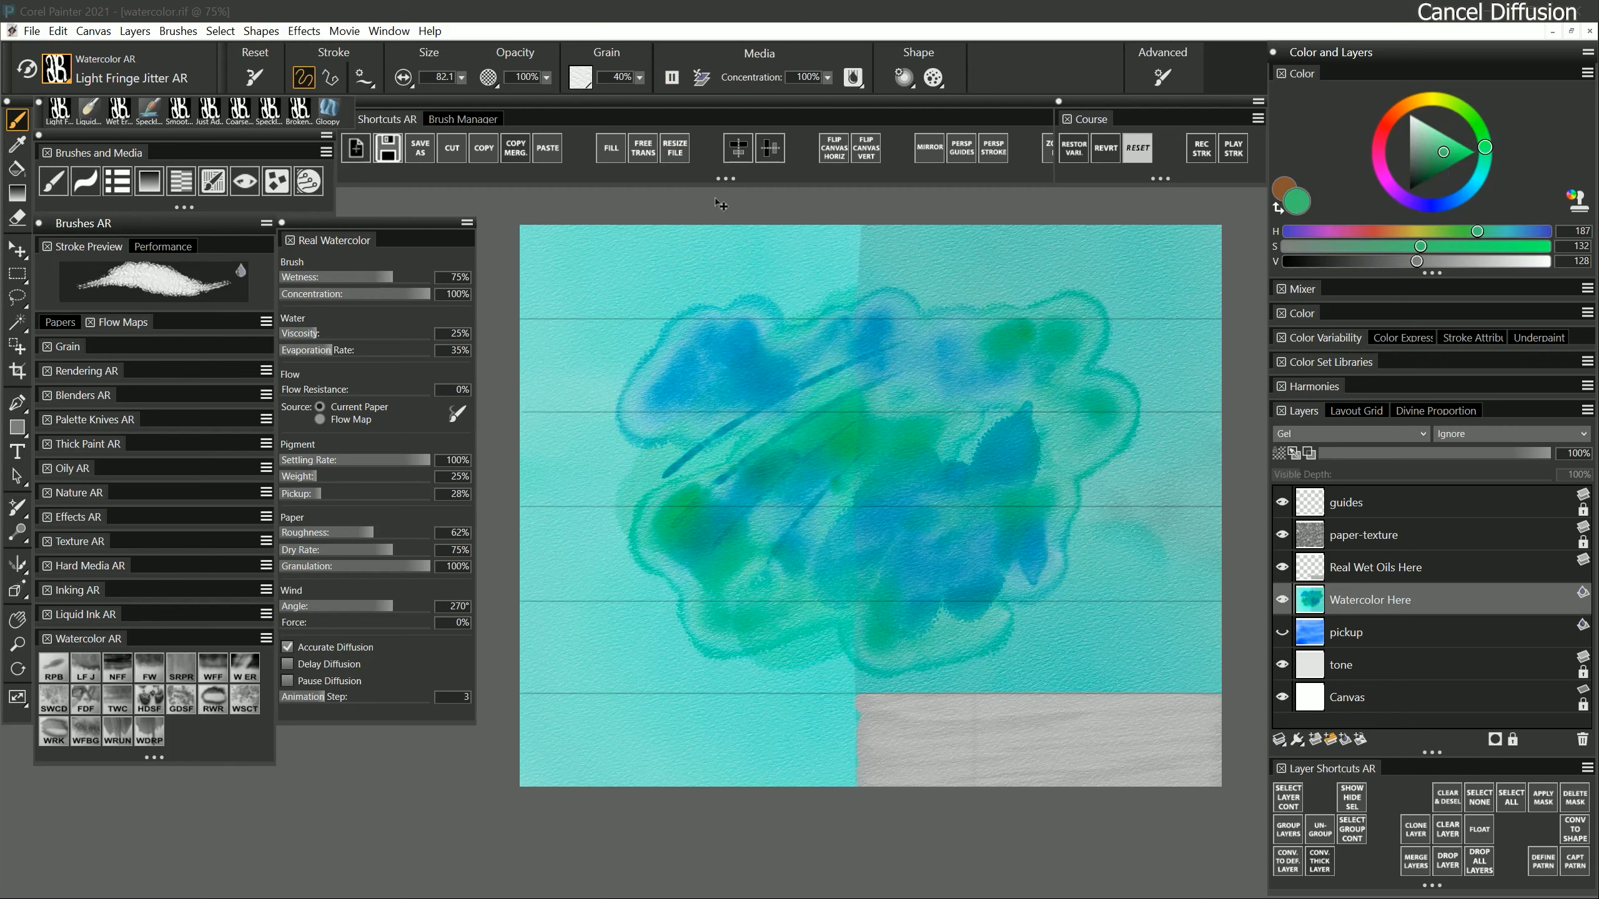
Cancel the diffusion by undoing it, and clear all the paint from the Watercolor Here layer
key(ctrl+z)
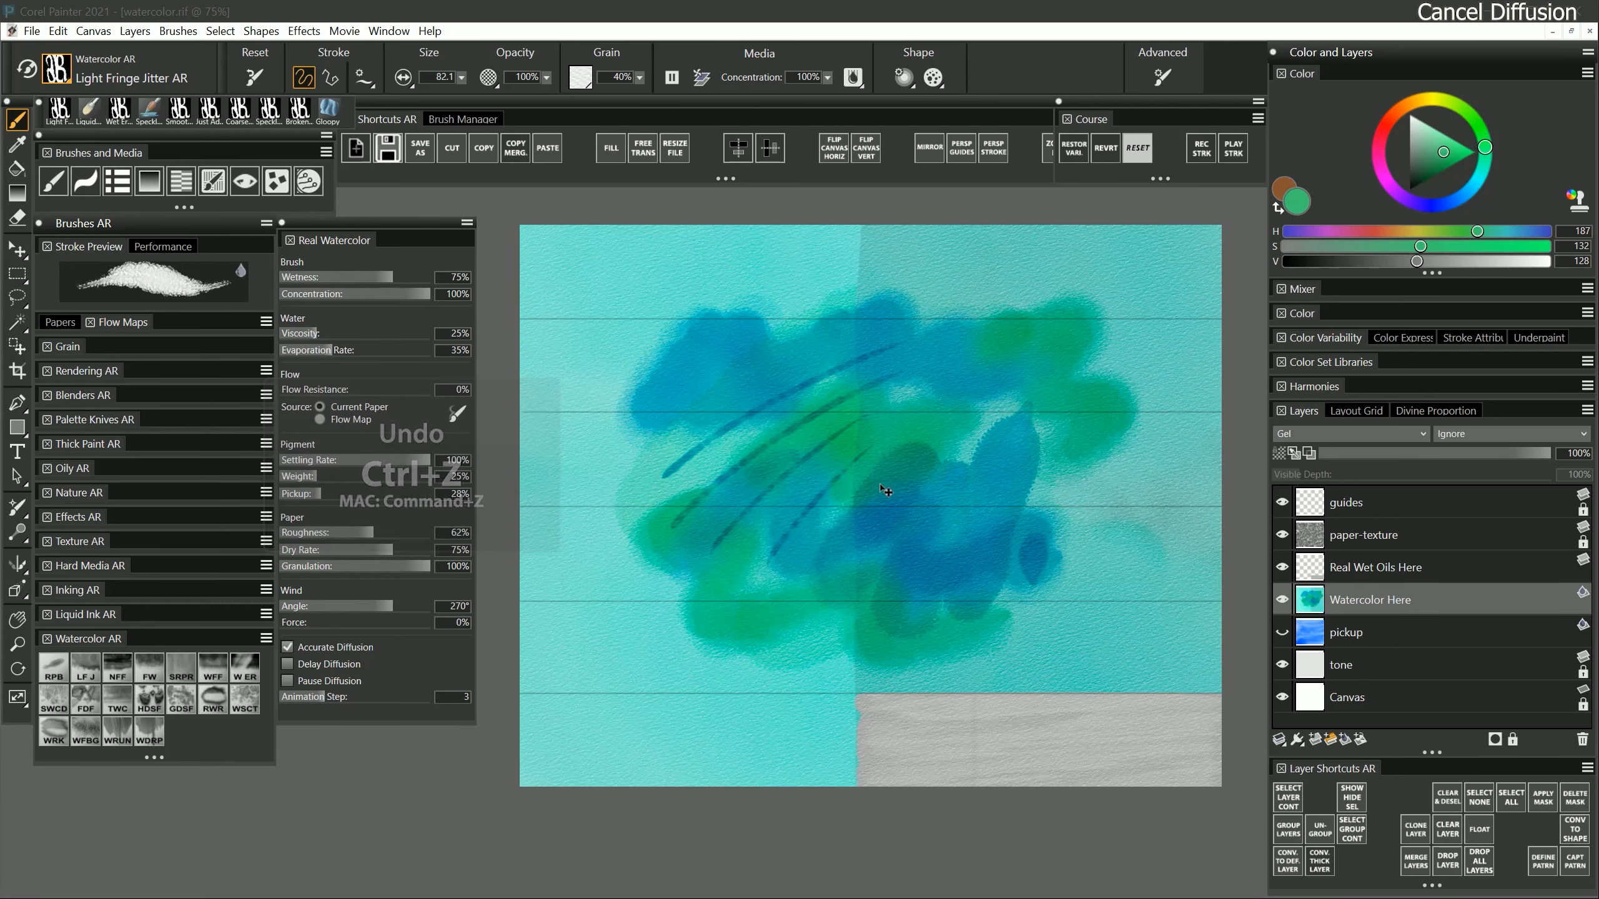
key(ctrl+a)
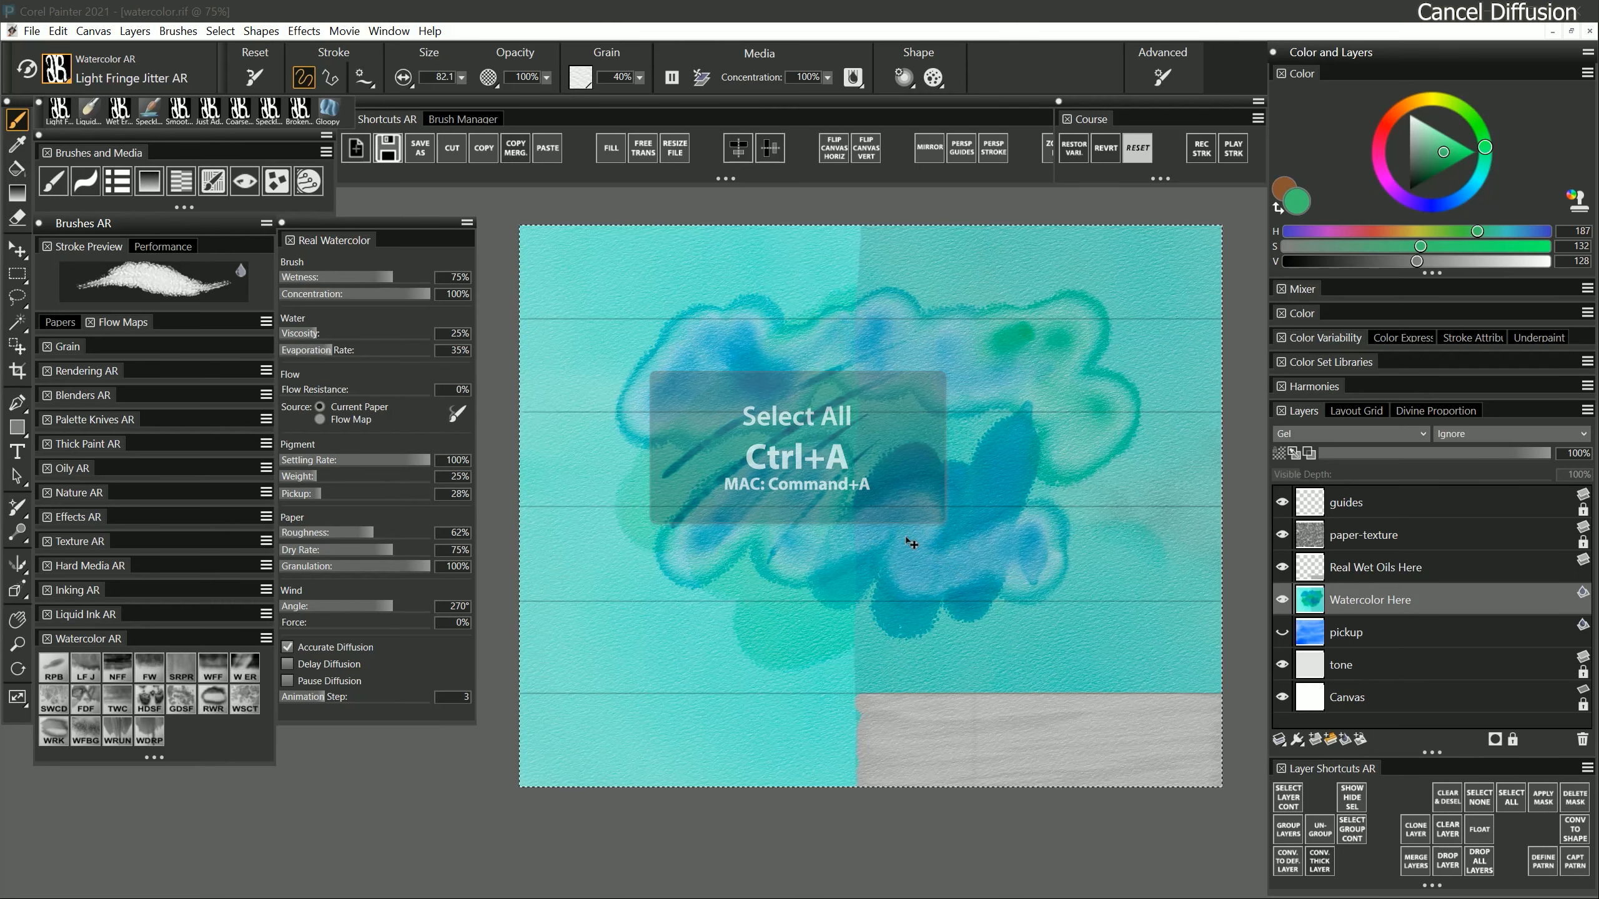
key(BackSpace)
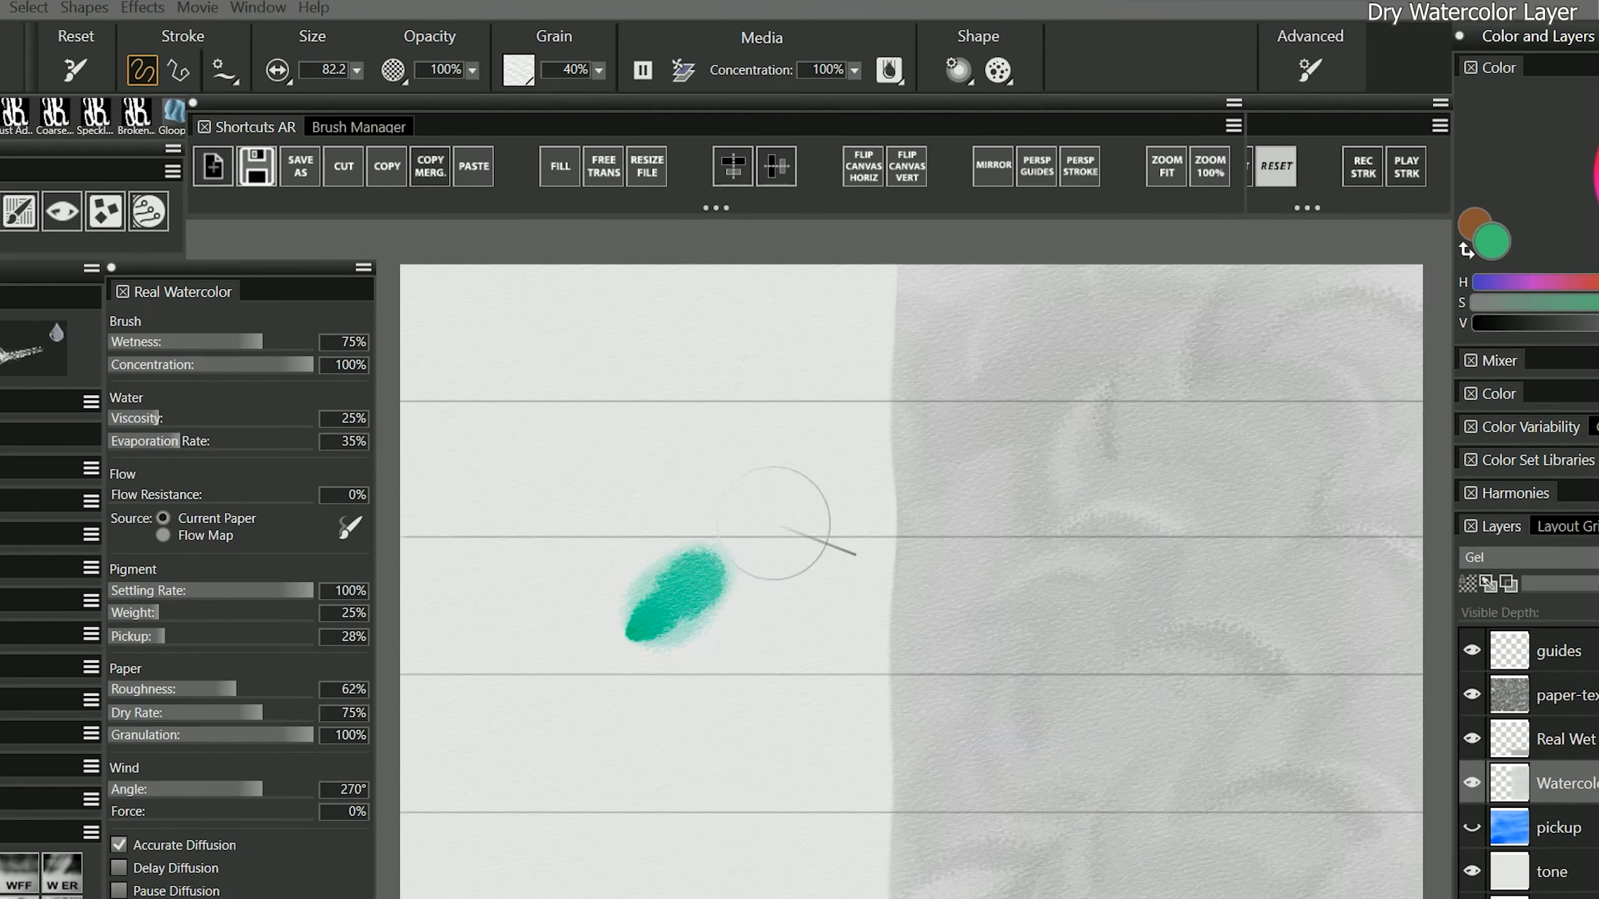
Paint a green watercolor squiggle, dry the watercolor layer, and brush cyan over the dried paint
mouse_move(774, 522)
mouse_down()
mouse_move(912, 692)
mouse_move(1183, 567)
mouse_up()
click(683, 71)
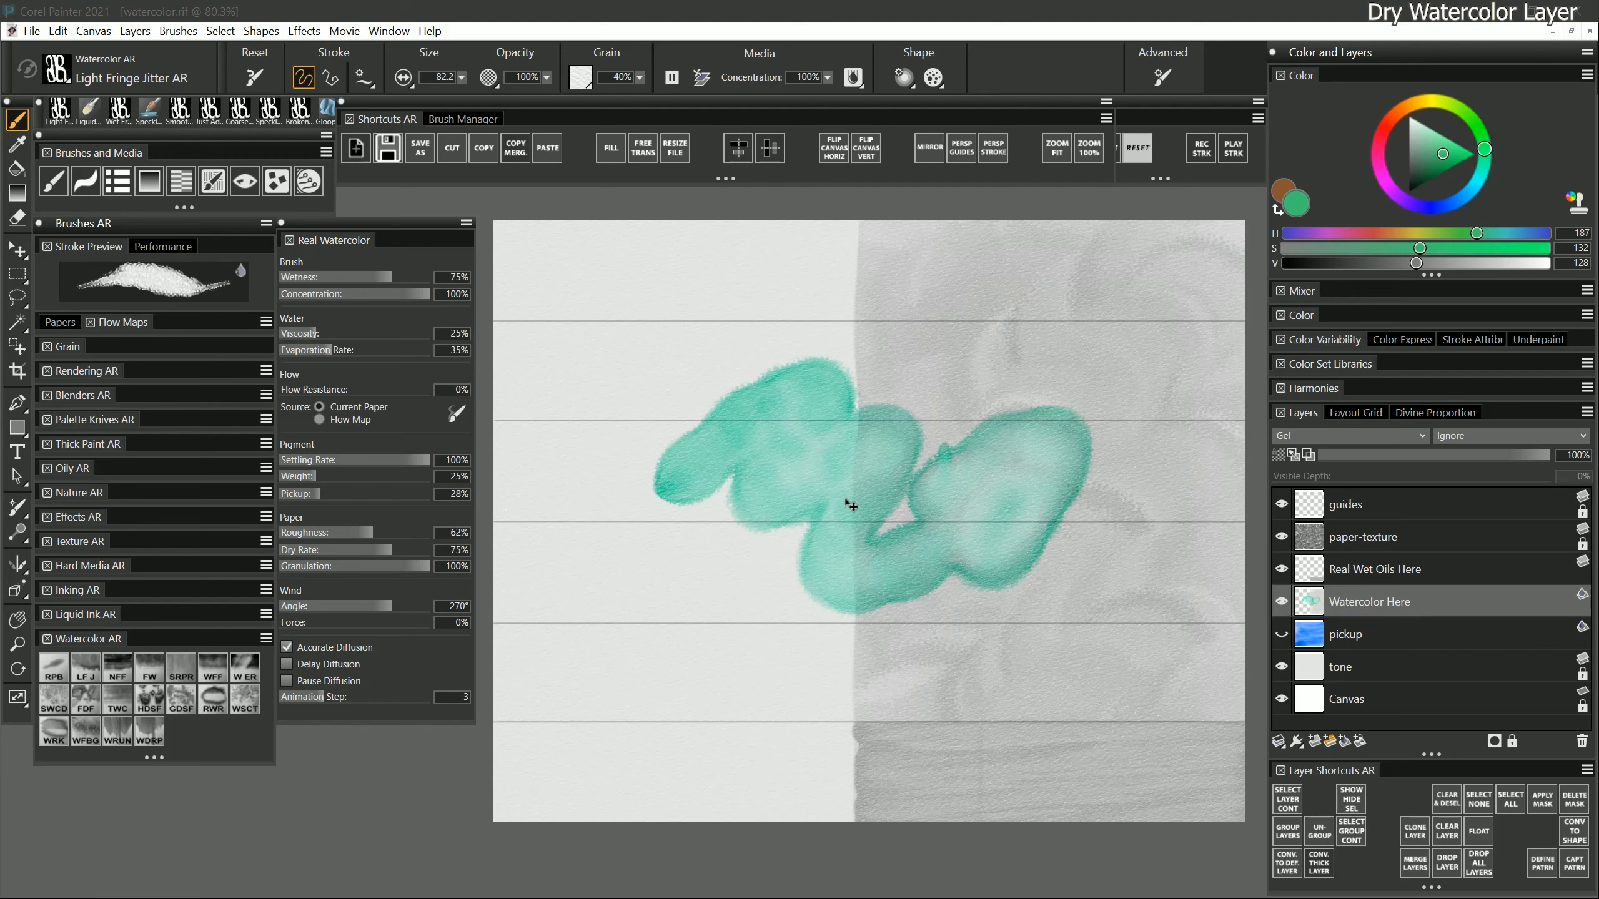
click(1474, 184)
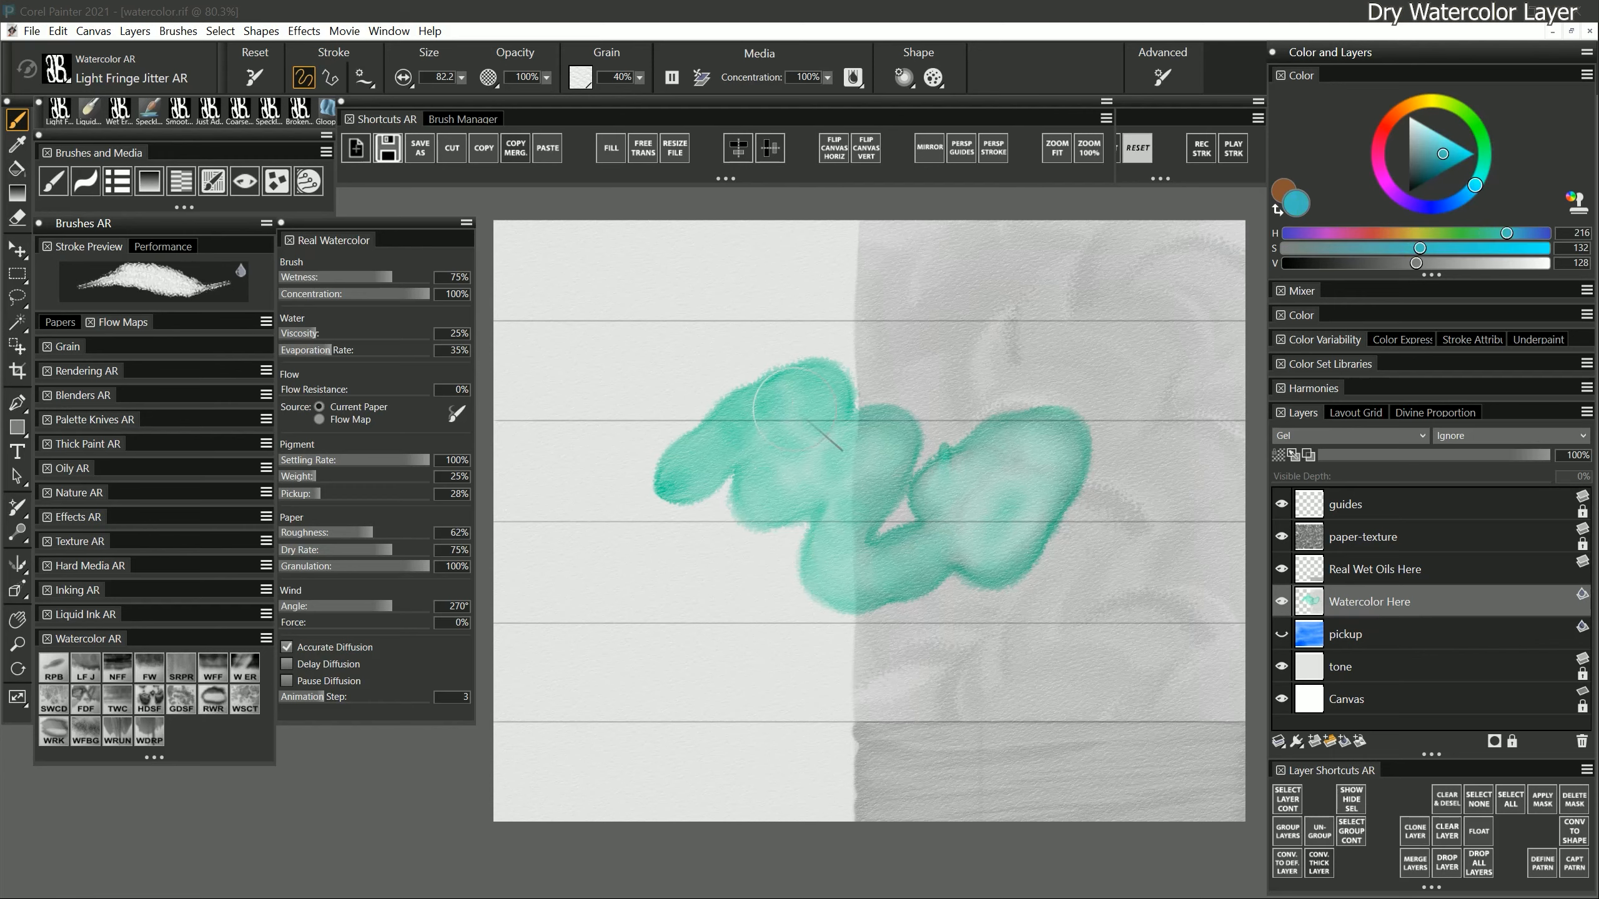
mouse_move(721, 406)
mouse_down()
mouse_move(810, 353)
mouse_move(1038, 482)
mouse_up()
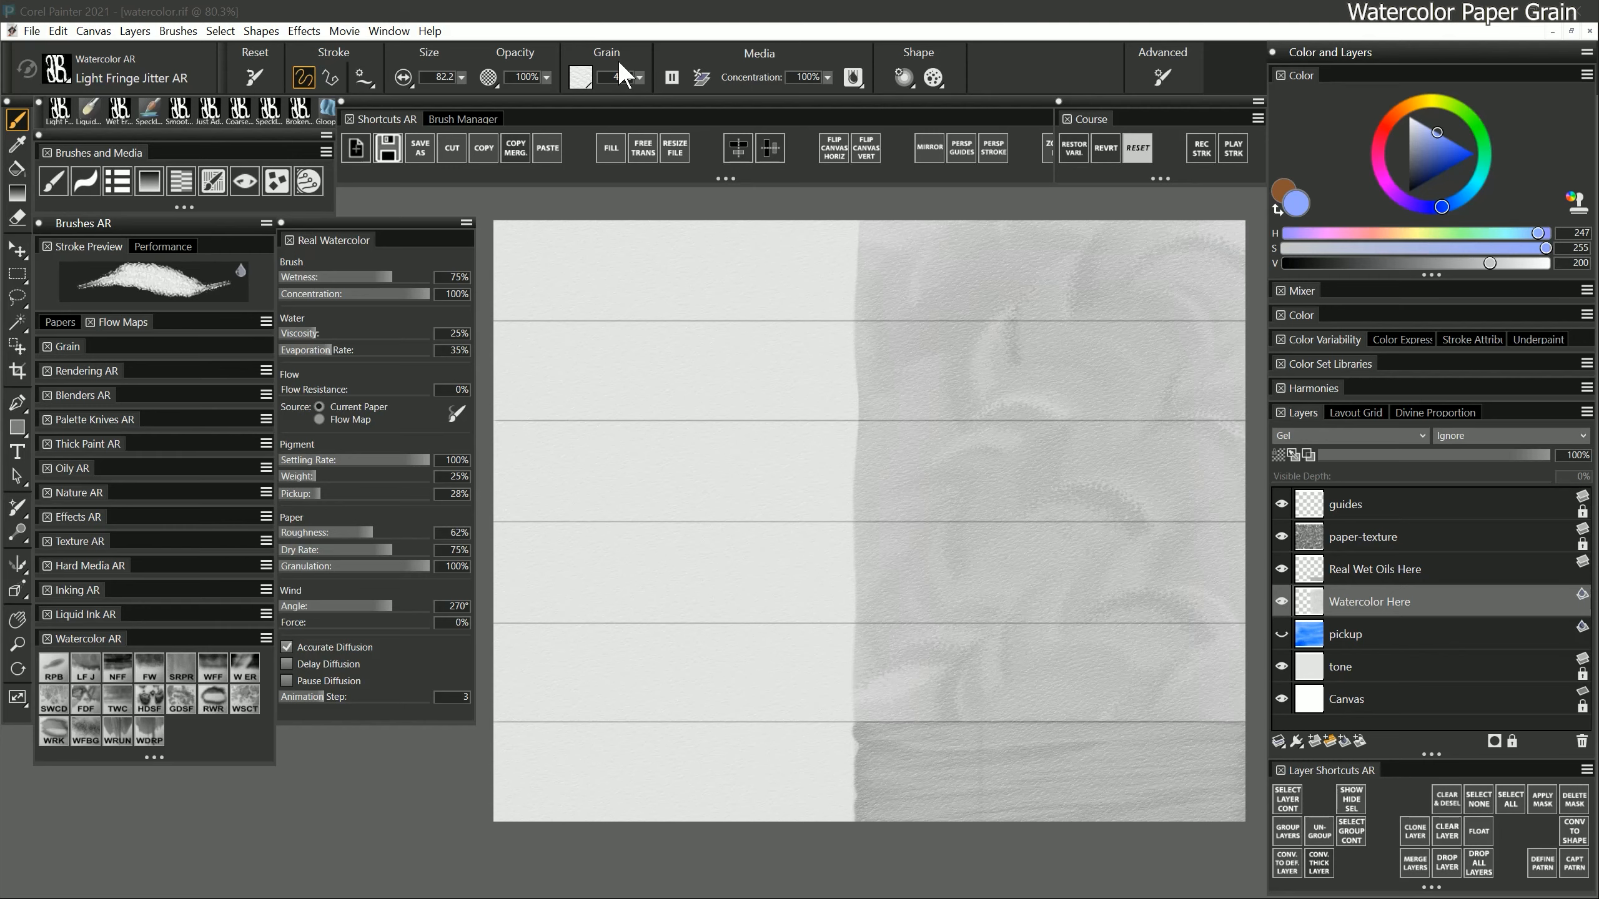
Open the brush grain and paper texture settings, and hide the paper-texture layer
click(582, 81)
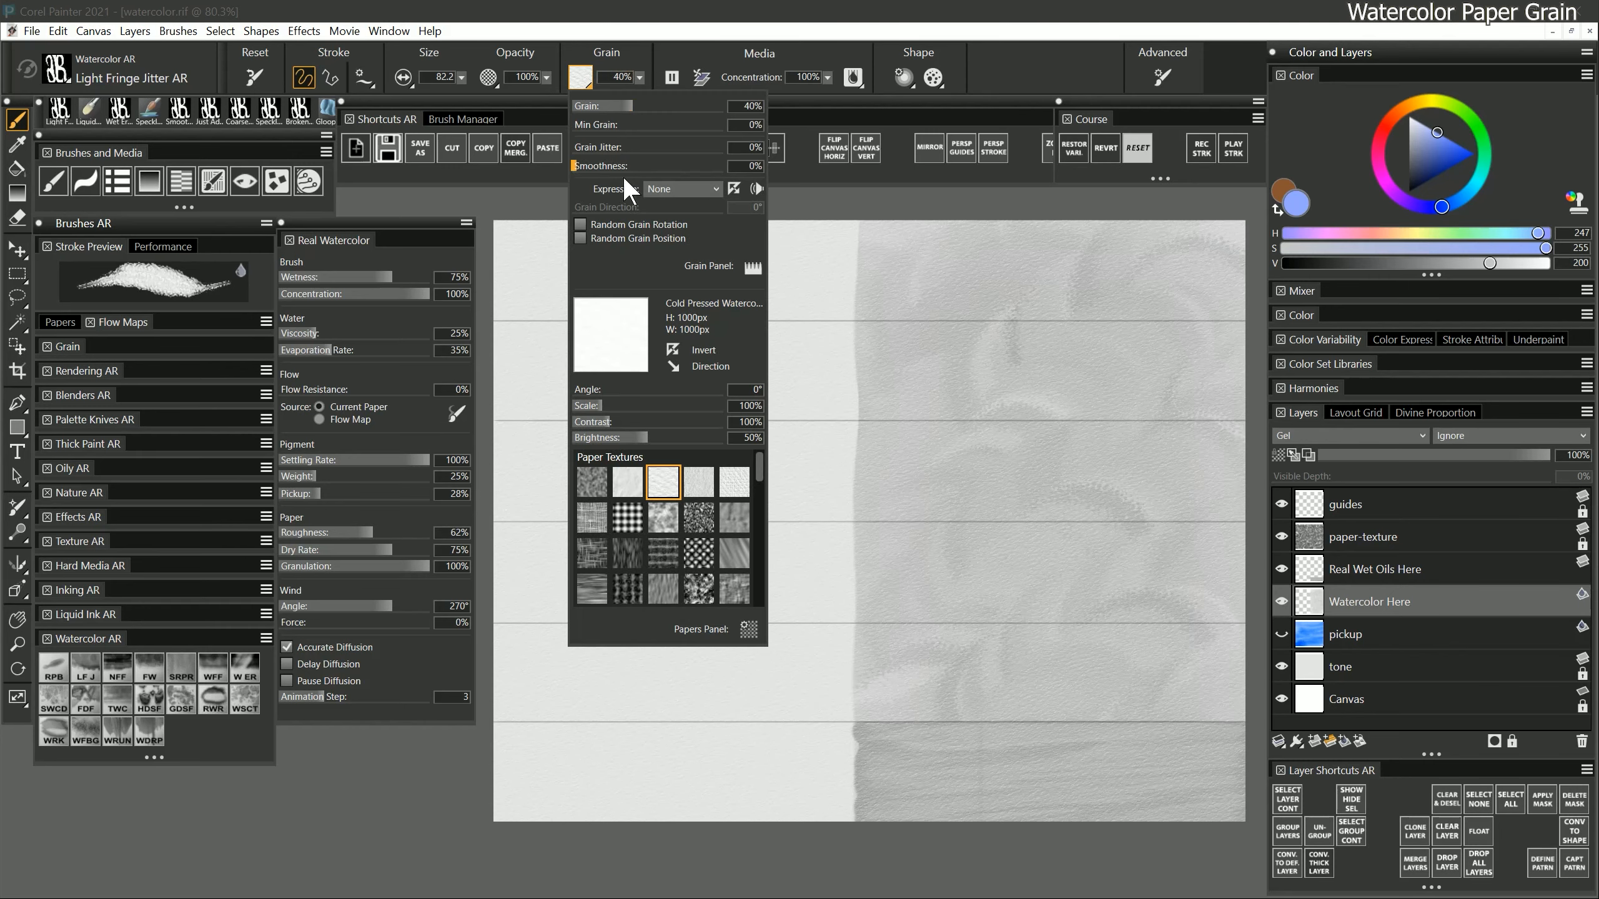
click(1280, 536)
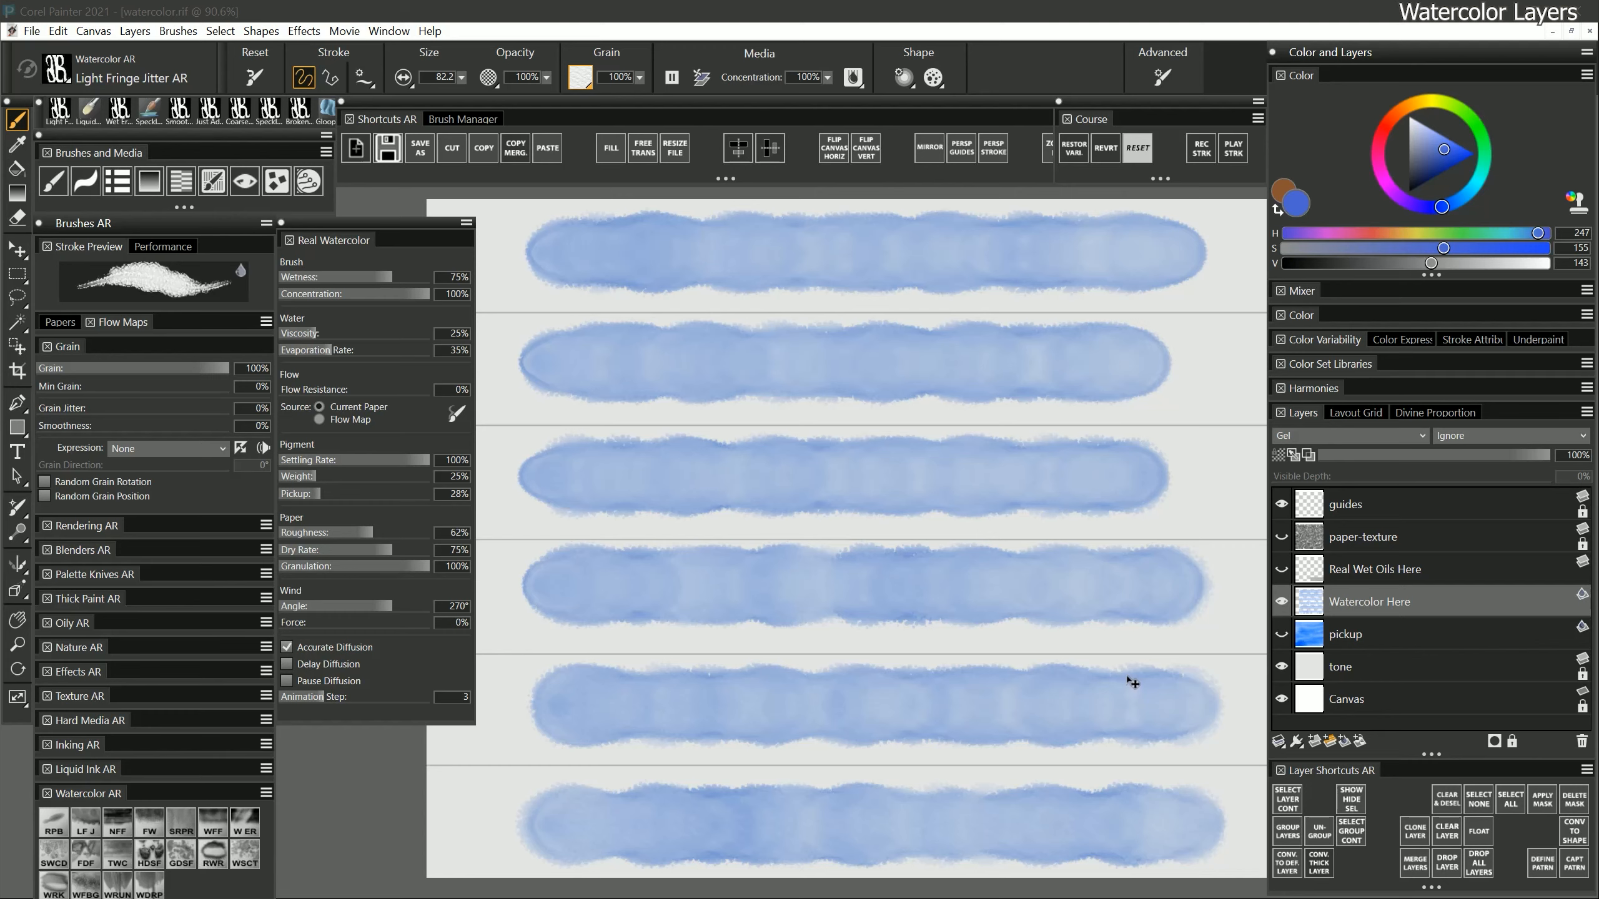
Add a new watercolor layer above Watercolor Here and reposition its pink squiggle with the Layer Adjuster
click(1359, 742)
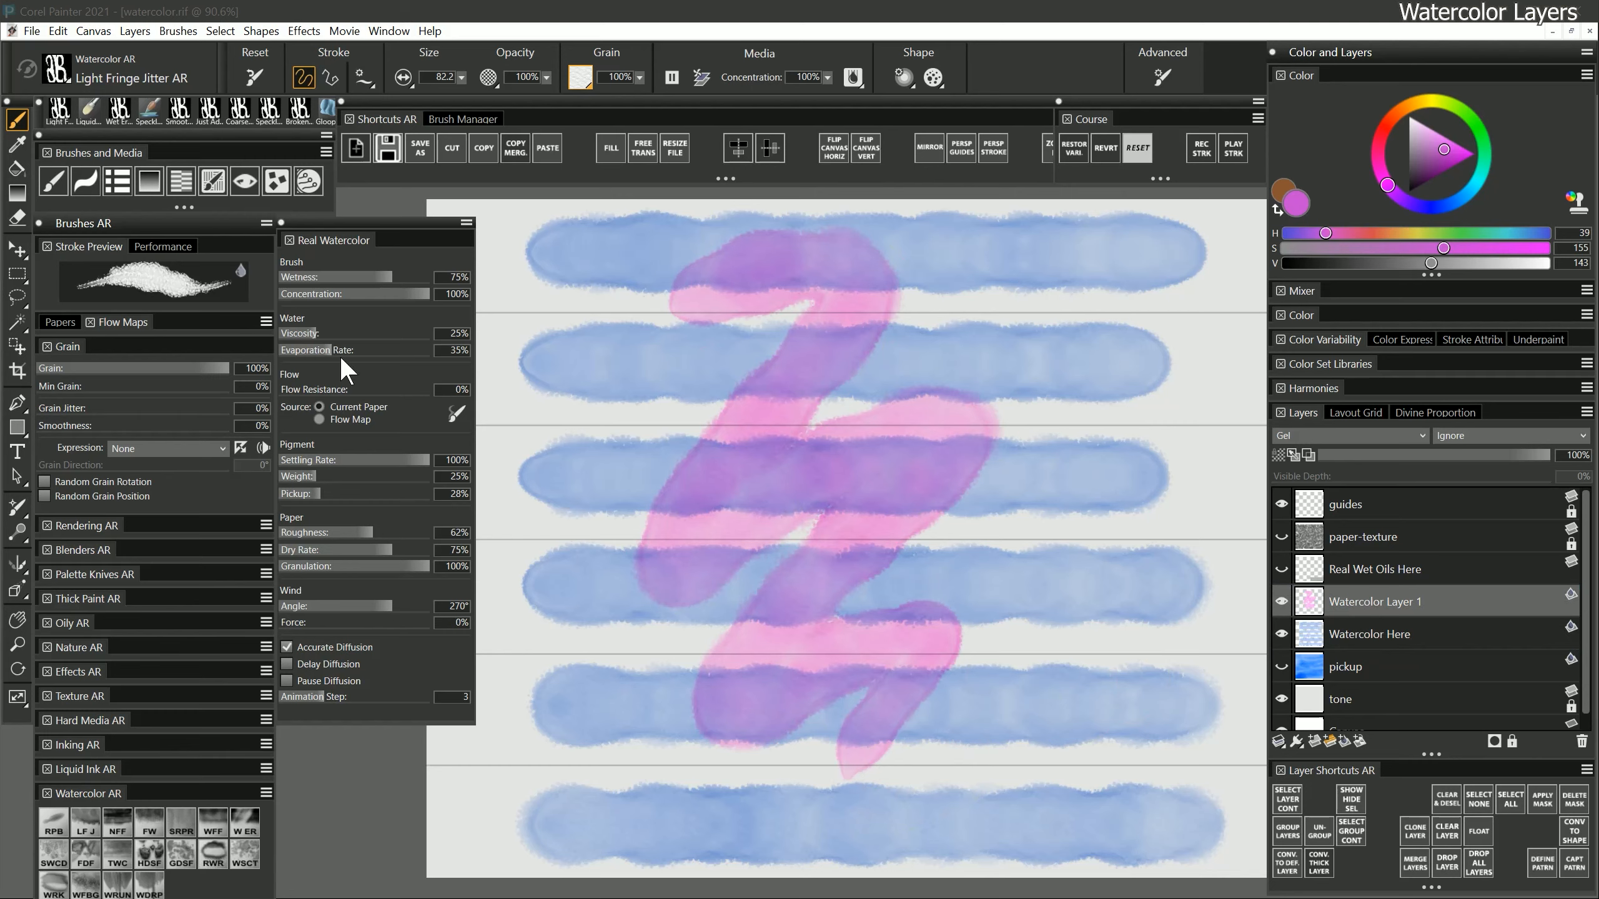
click(17, 250)
mouse_move(753, 615)
mouse_down()
mouse_move(929, 484)
mouse_move(902, 469)
mouse_up()
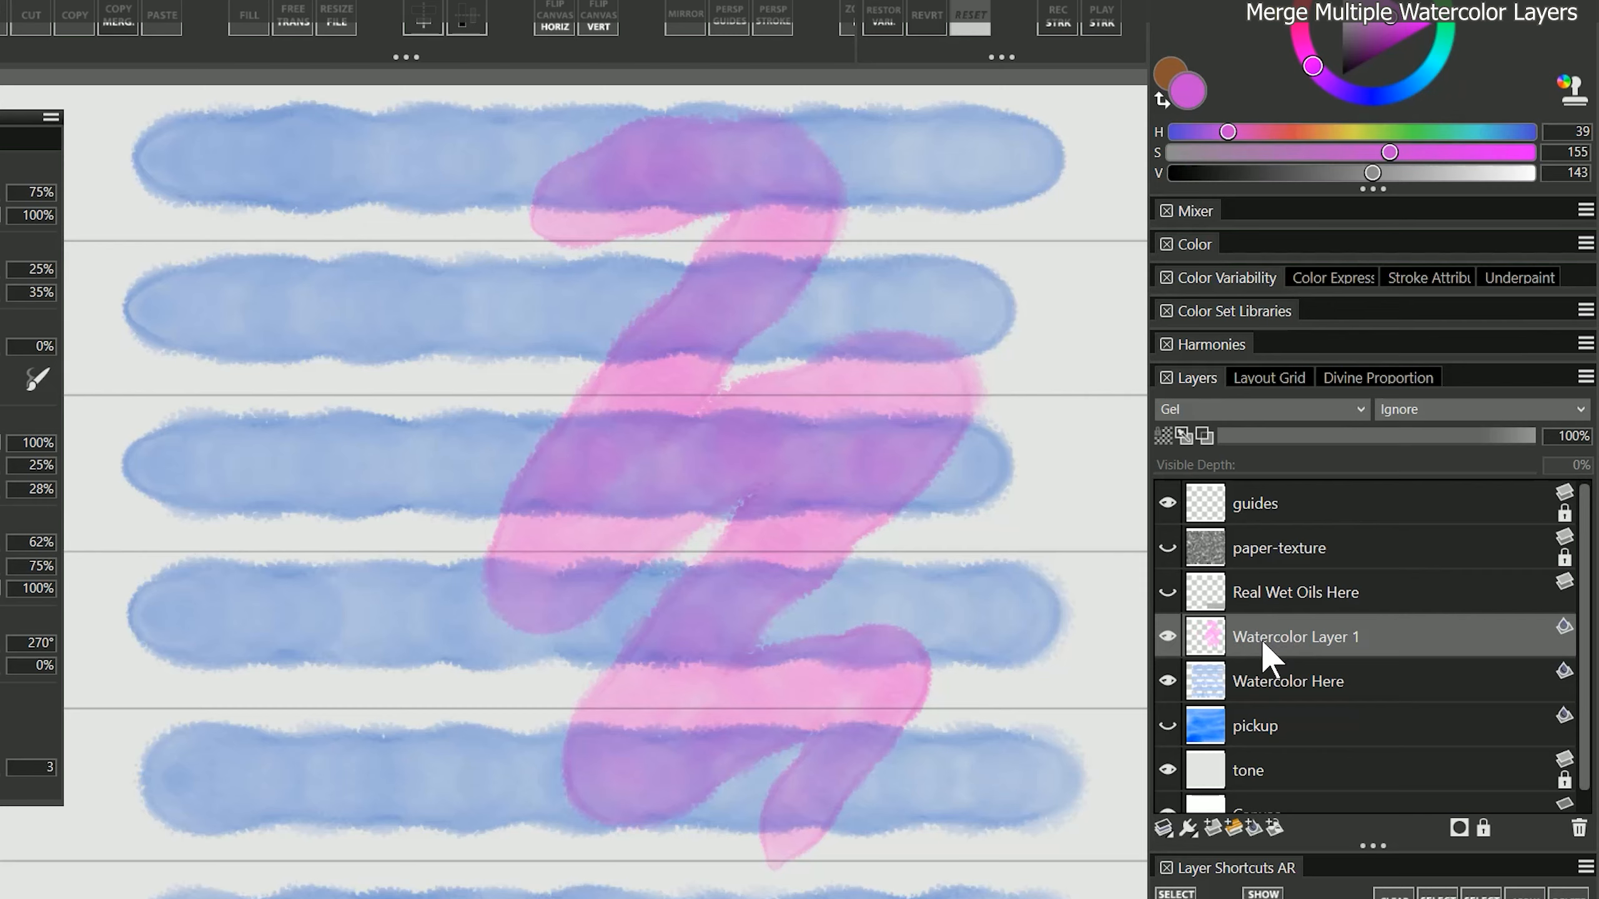
Merge Watercolor Layer 1 with Watercolor Here, and flip the merged layer horizontally and vertically
key(ctrl+e)
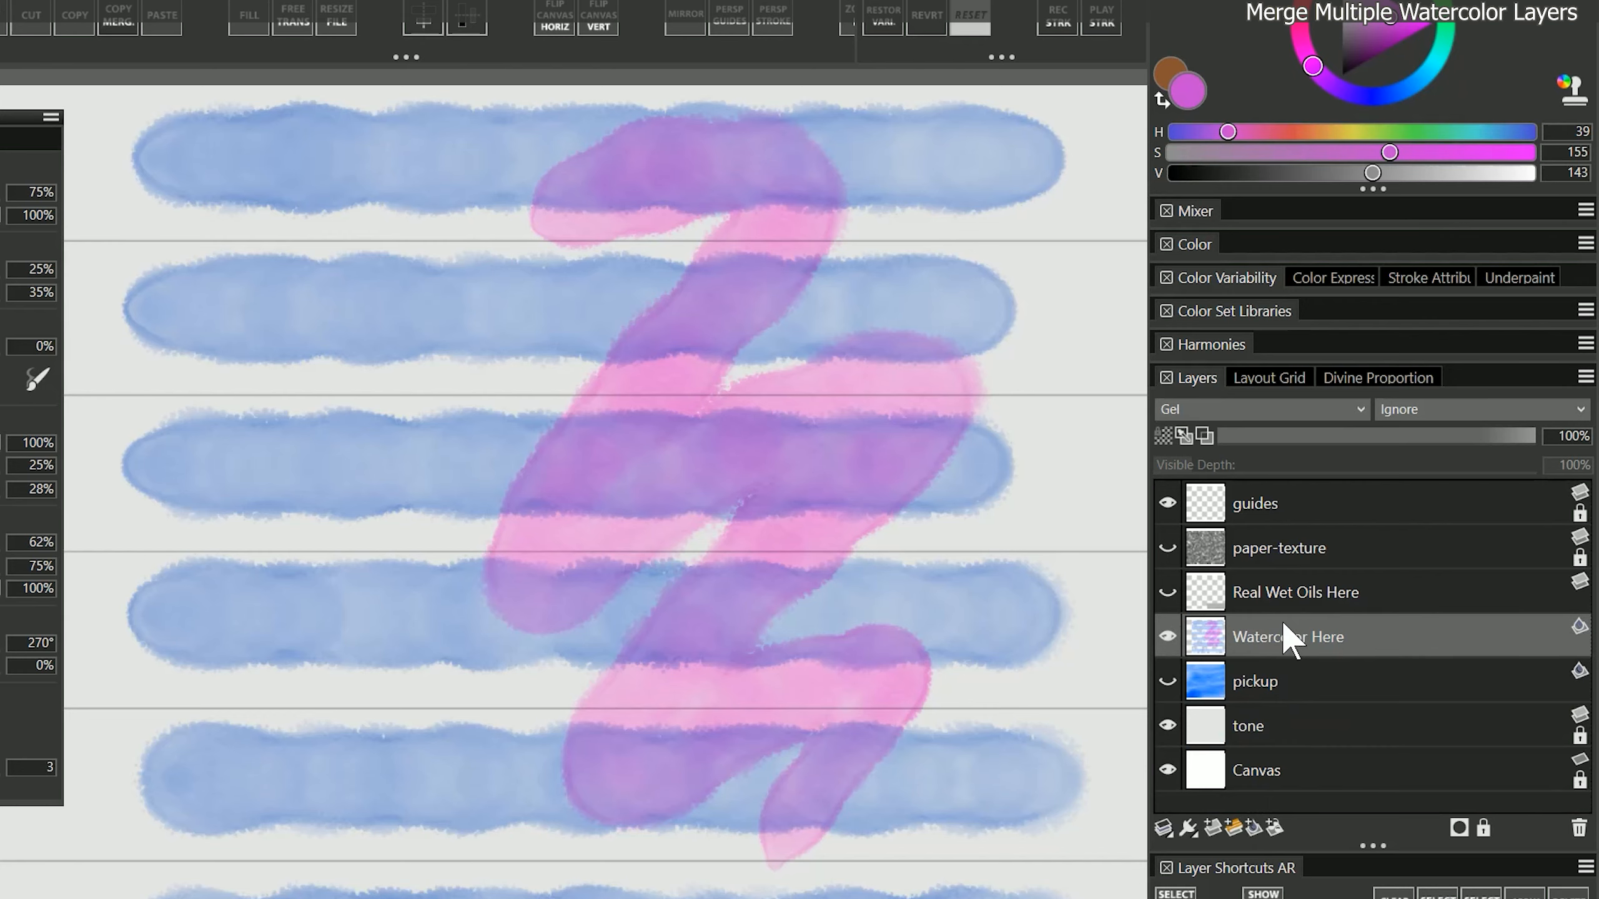
right_click(1268, 629)
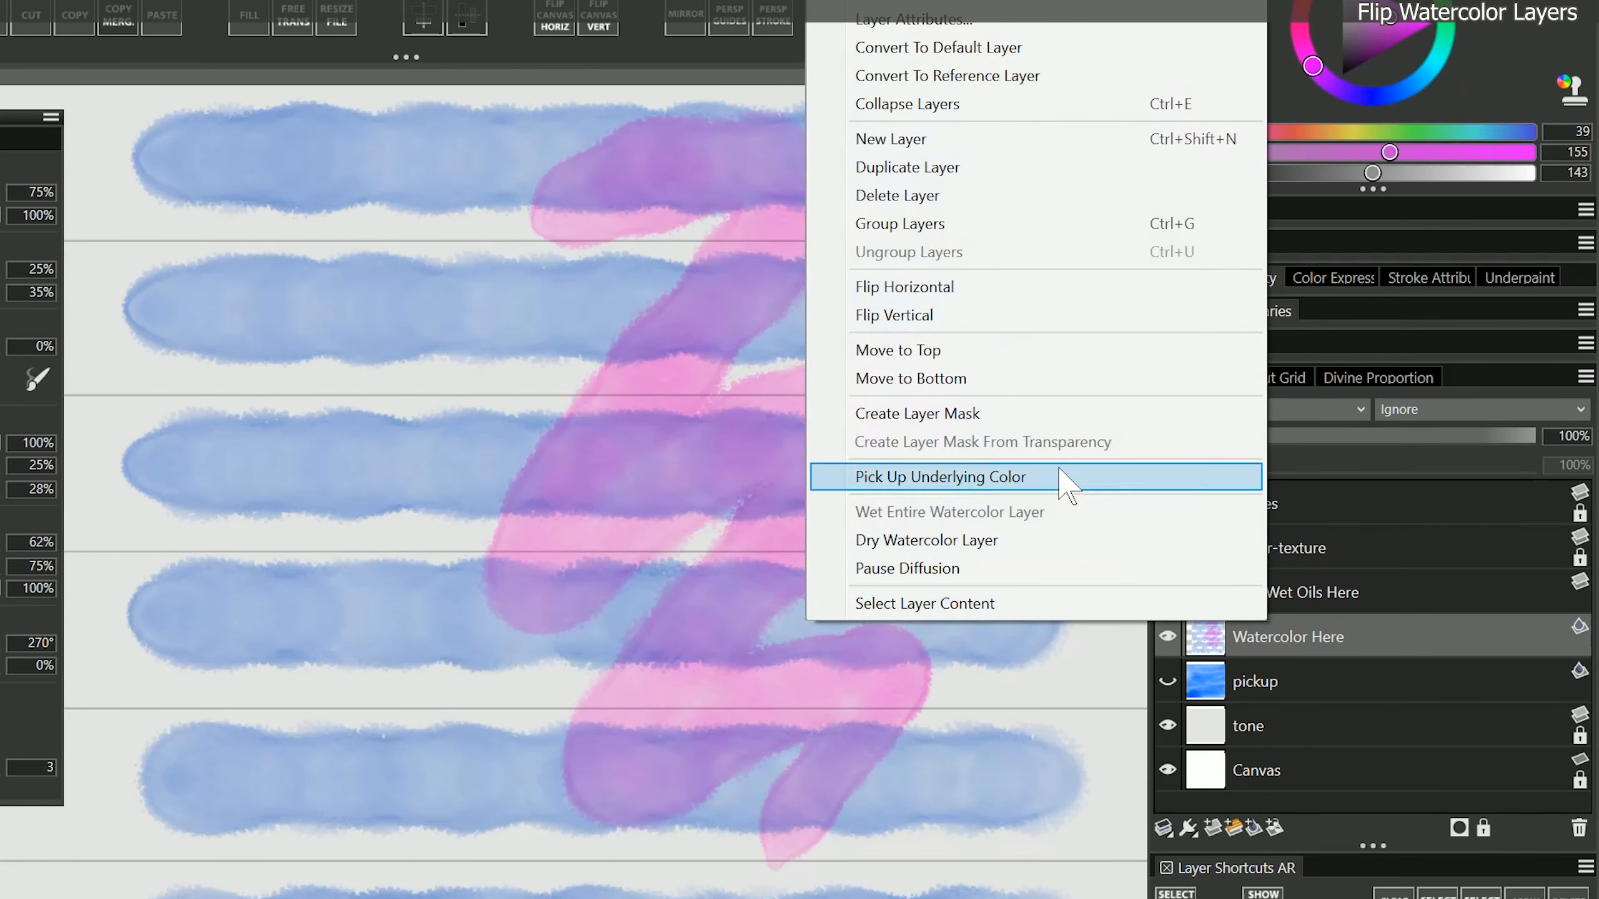
click(1001, 289)
right_click(1266, 648)
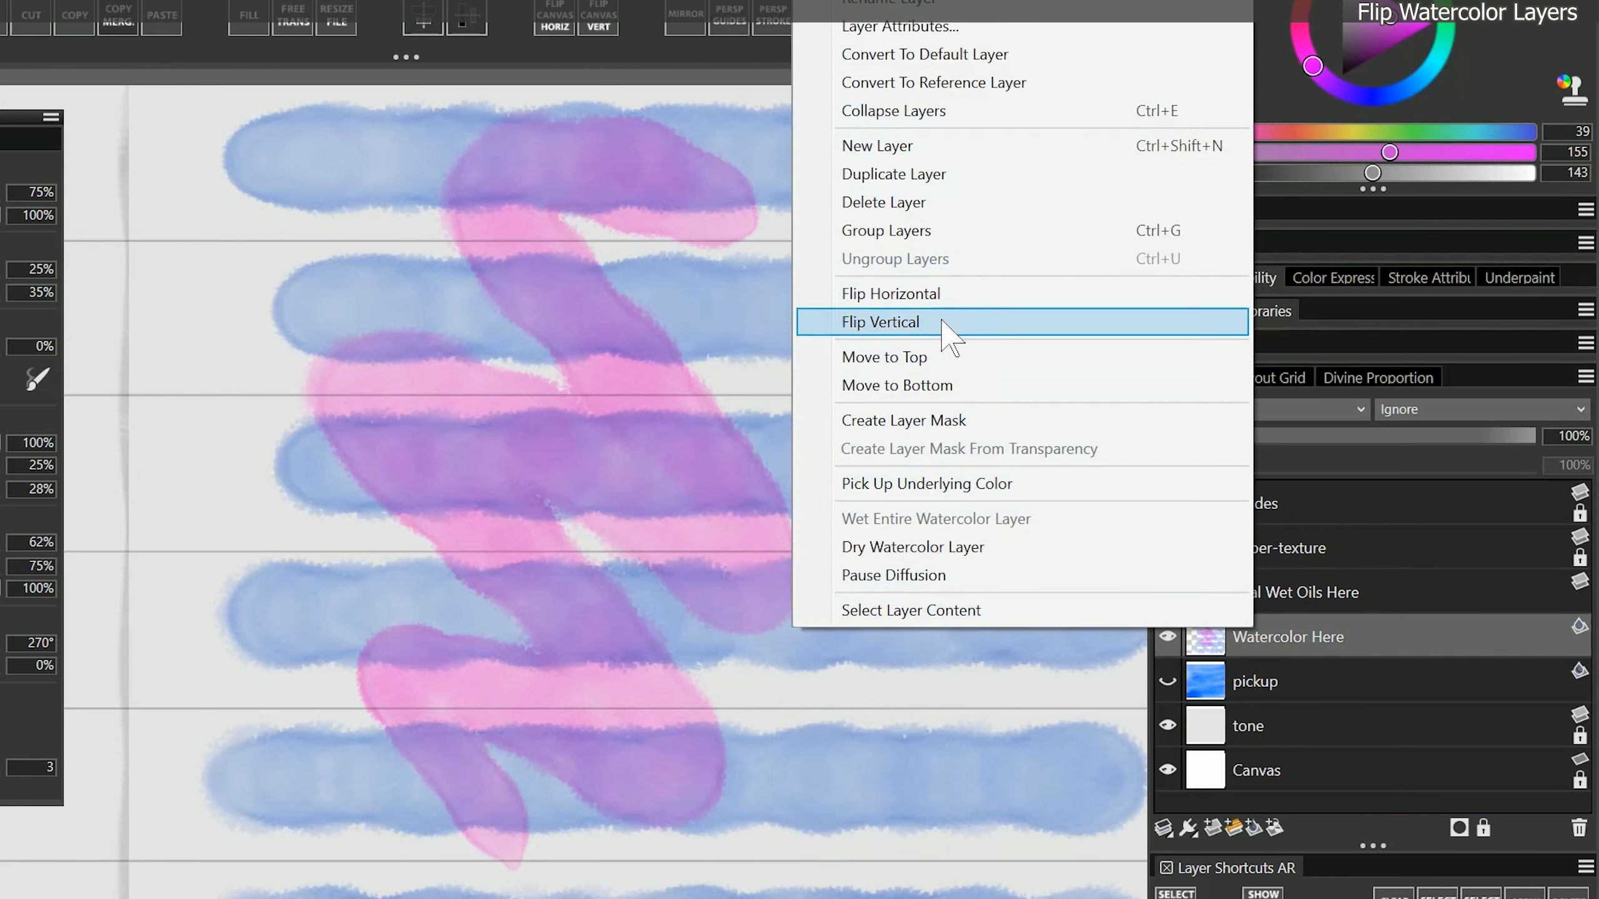
click(950, 321)
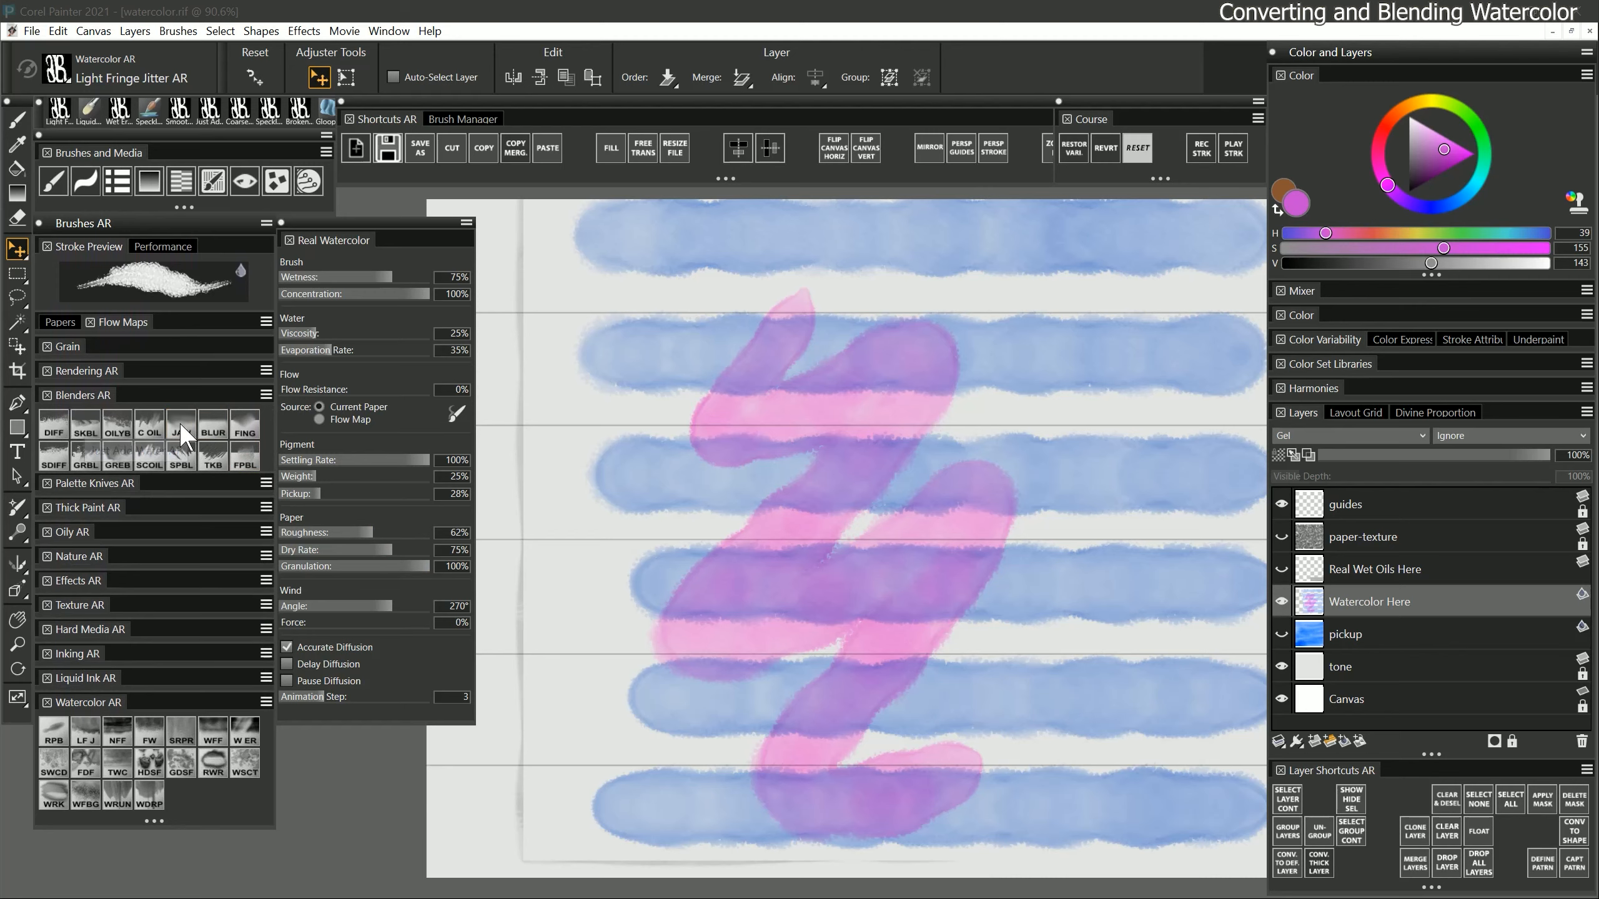
Choose the Just Add Water blender, try it on the Watercolor Here layer, and cancel the incompatible-brush dialog
click(180, 422)
click(757, 499)
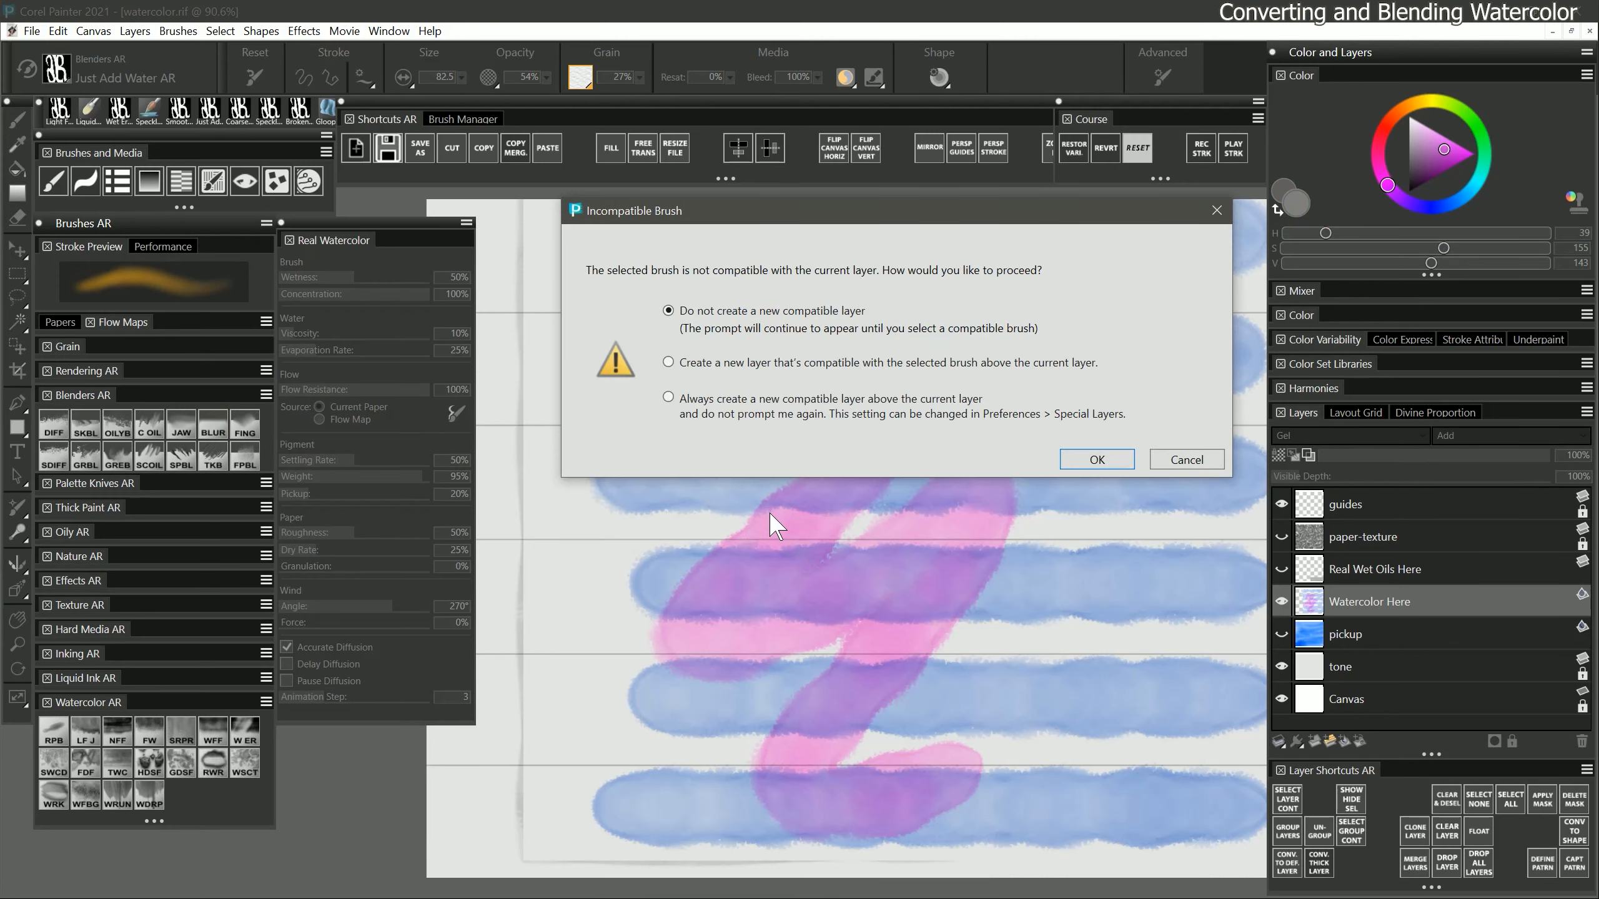
click(1174, 463)
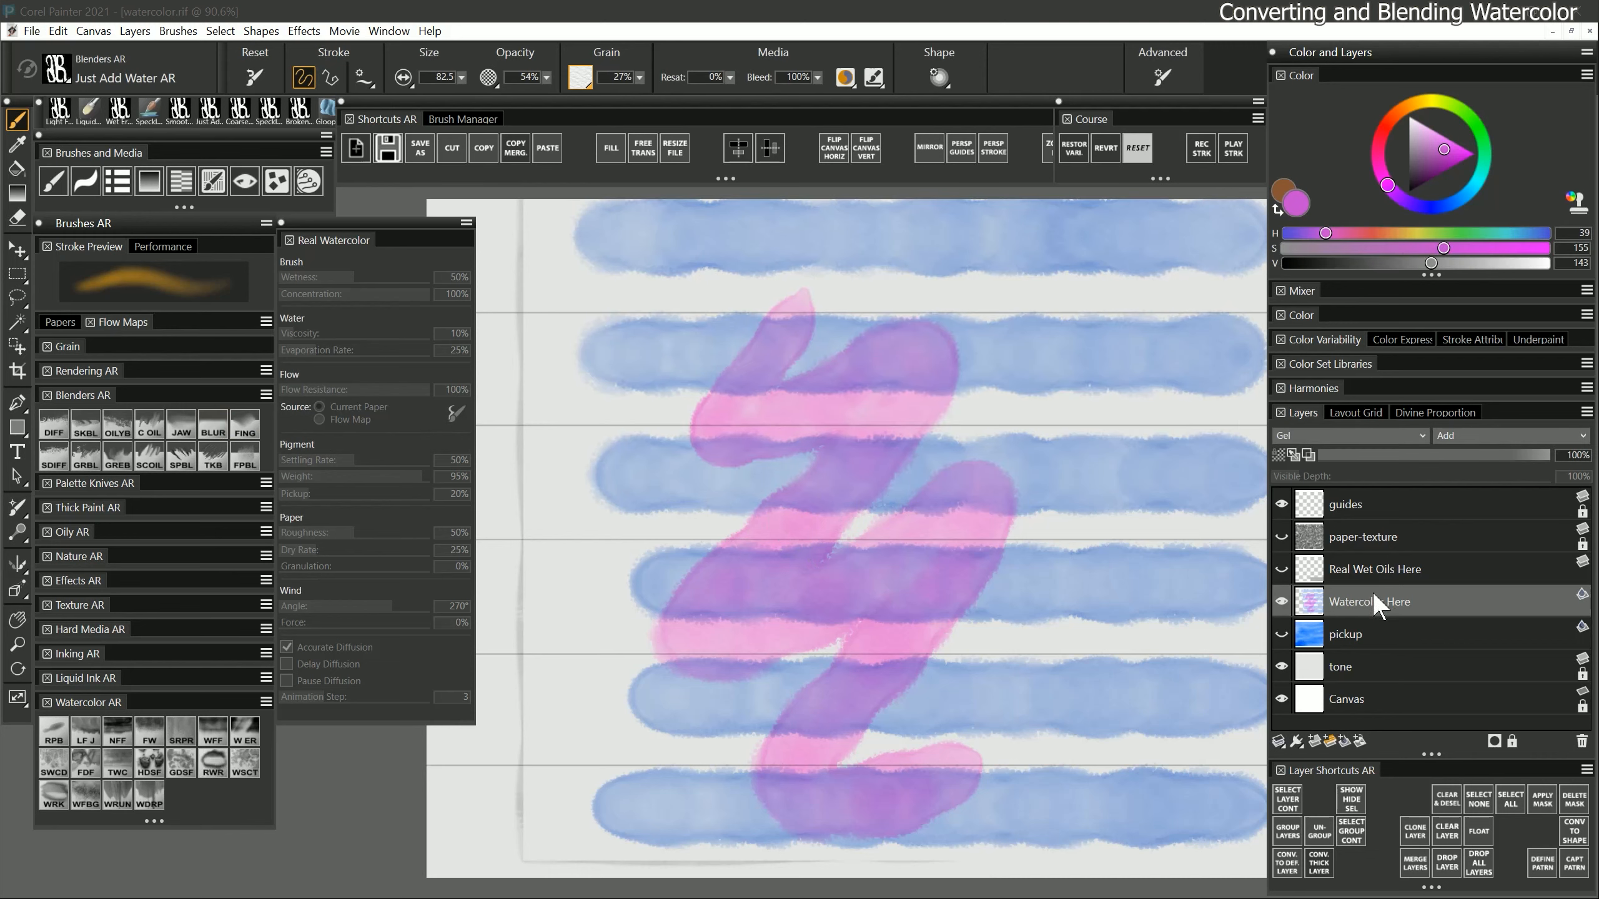
Convert the Watercolor Here layer to a default layer and blend the pink and blue strokes with Just Add Water
right_click(1378, 601)
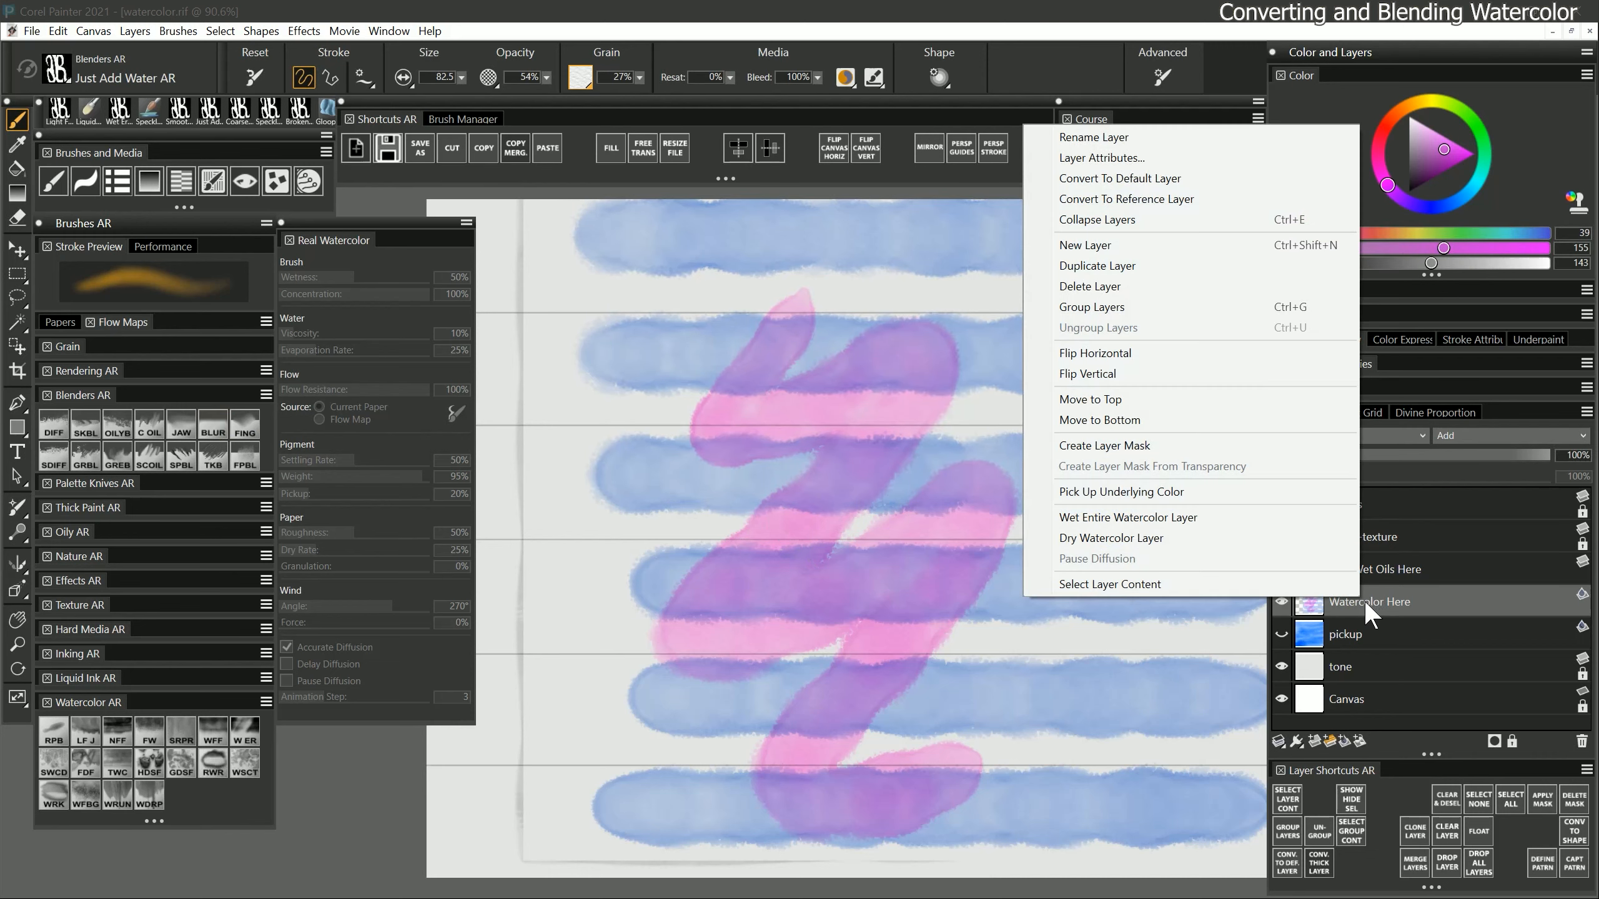
click(1183, 179)
mouse_move(742, 488)
mouse_down()
mouse_move(793, 466)
mouse_move(705, 517)
mouse_move(636, 435)
mouse_move(683, 524)
mouse_move(787, 554)
mouse_move(881, 428)
mouse_move(932, 454)
mouse_move(1064, 657)
mouse_up()
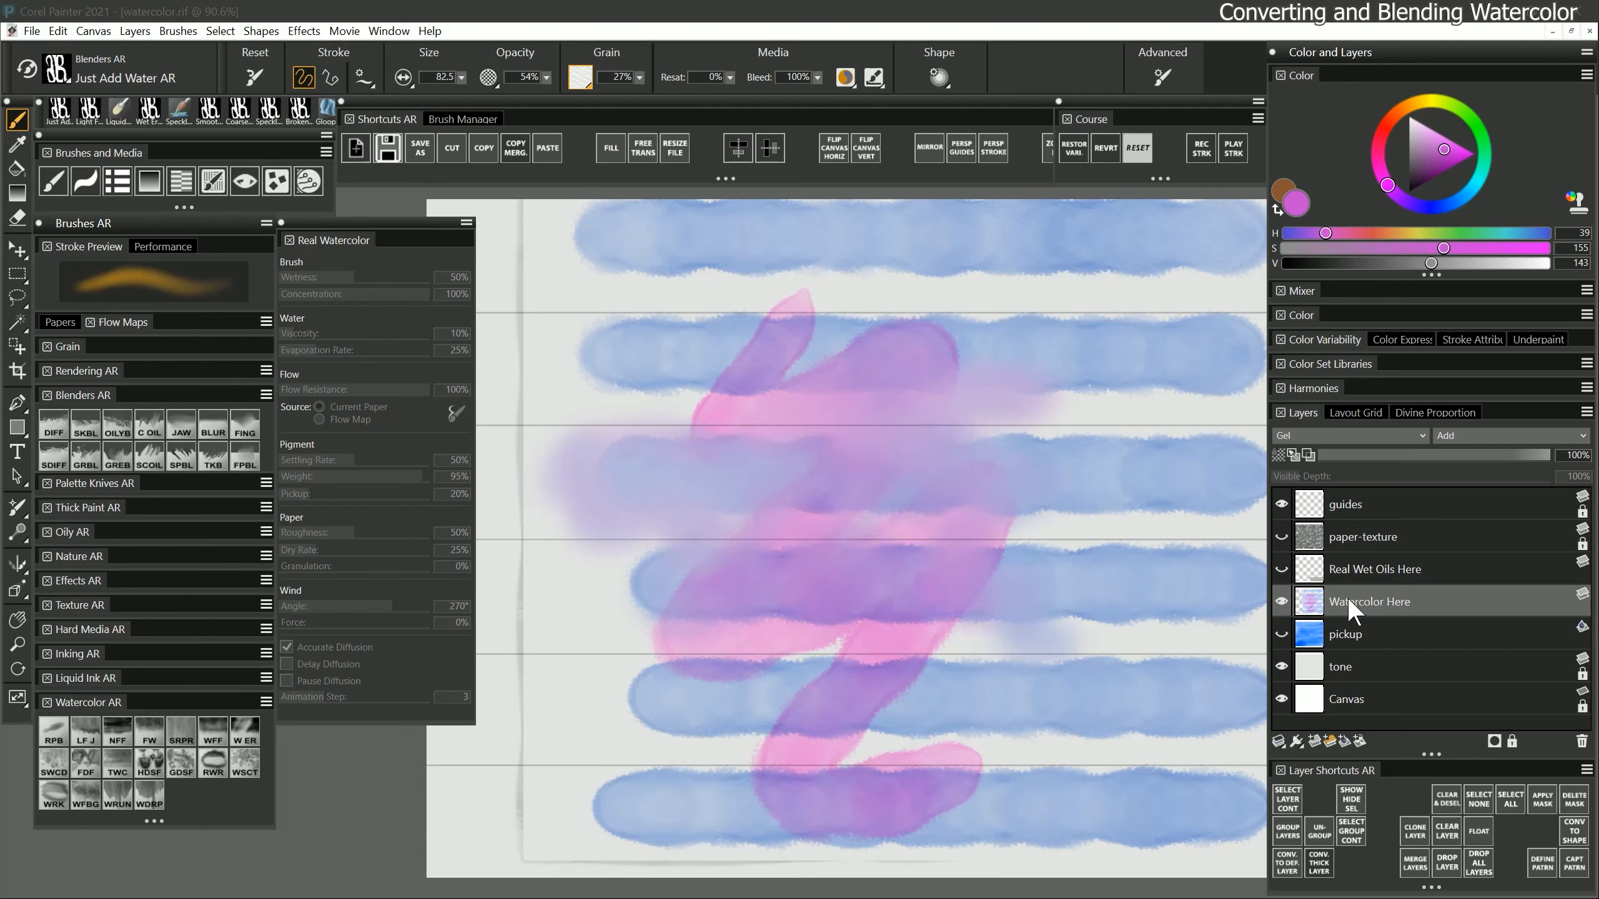
Choose the Light Fringe Jitter brush, paint pink over the blended strokes on a new watercolor layer, and undo it
click(85, 731)
mouse_move(671, 564)
mouse_down()
mouse_move(908, 563)
mouse_move(932, 597)
mouse_move(1010, 630)
mouse_up()
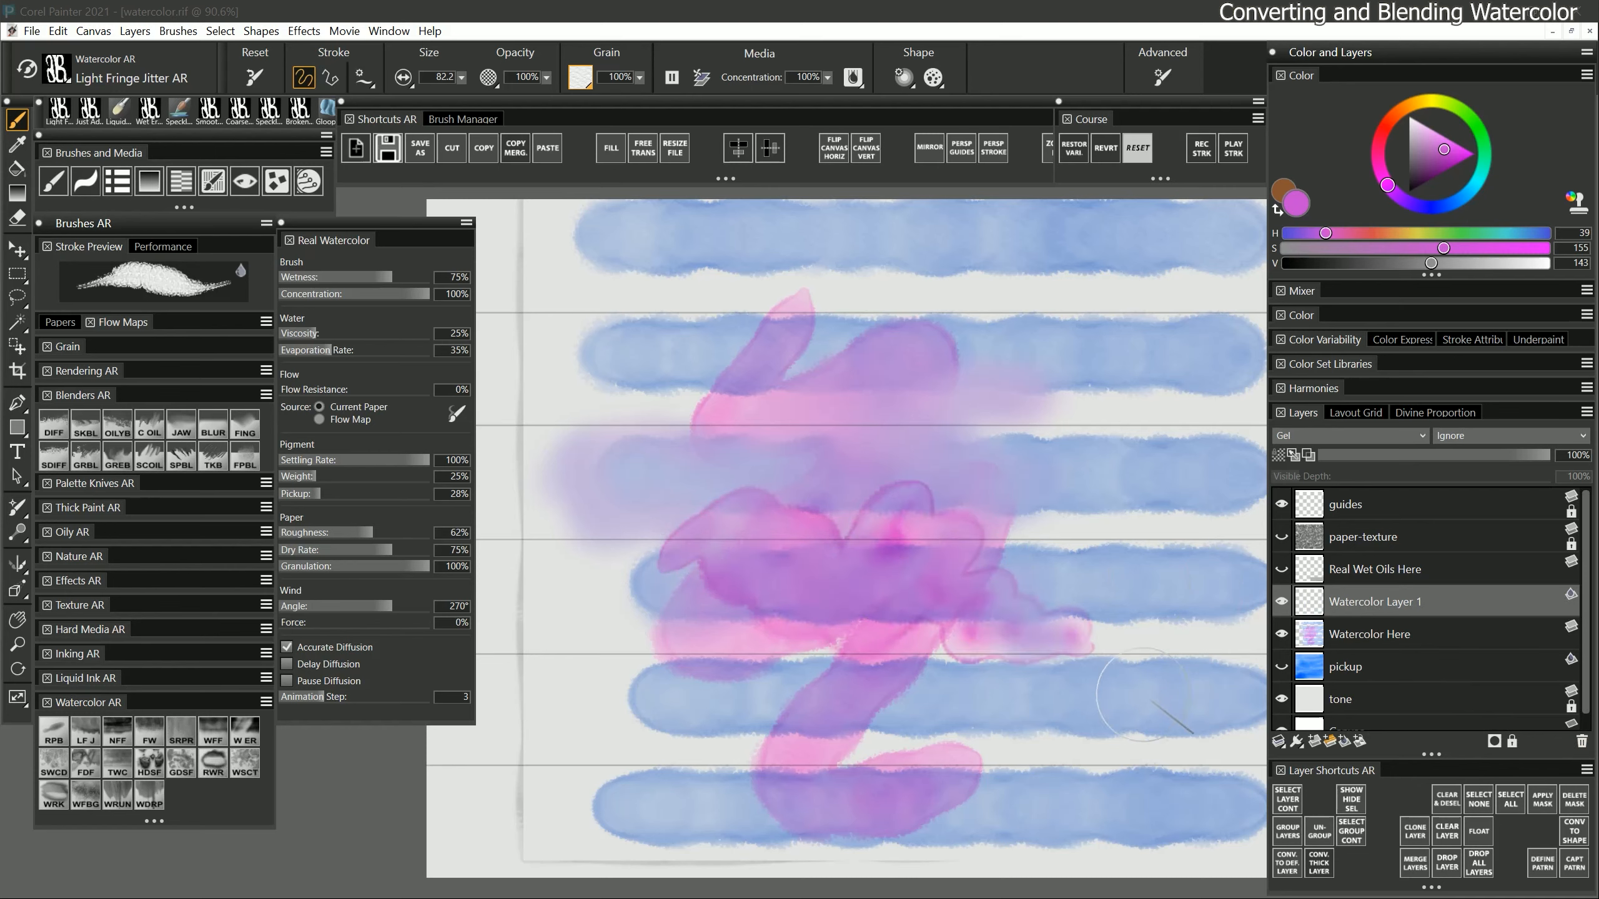
key(ctrl+z)
Convert the Watercolor Here default layer back to a watercolor layer
right_click(1369, 610)
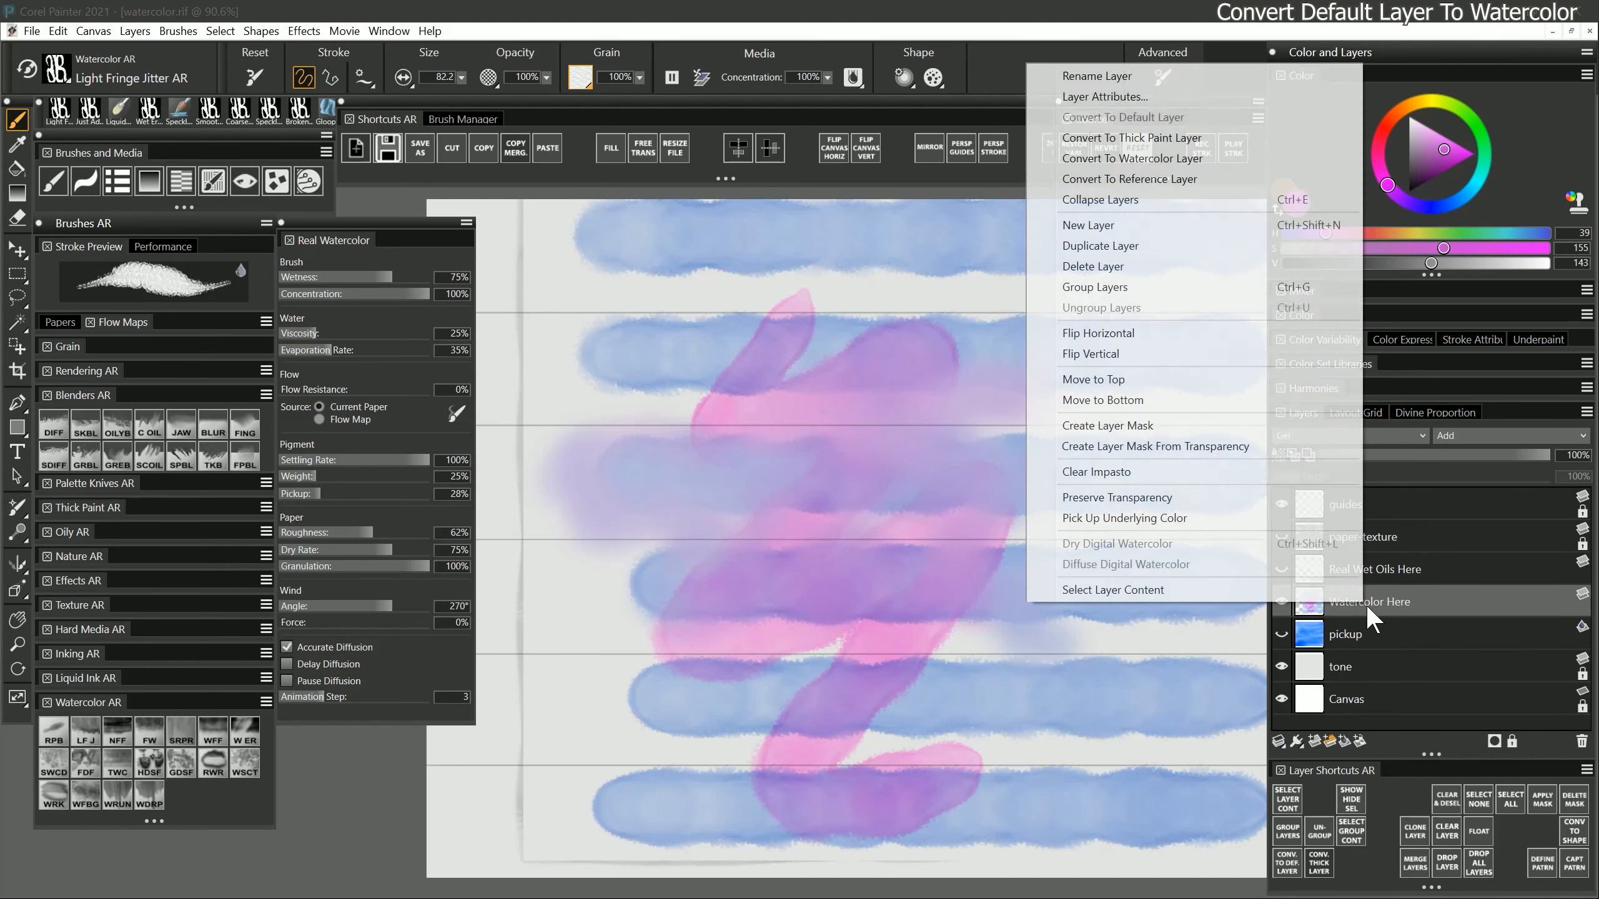
click(1181, 163)
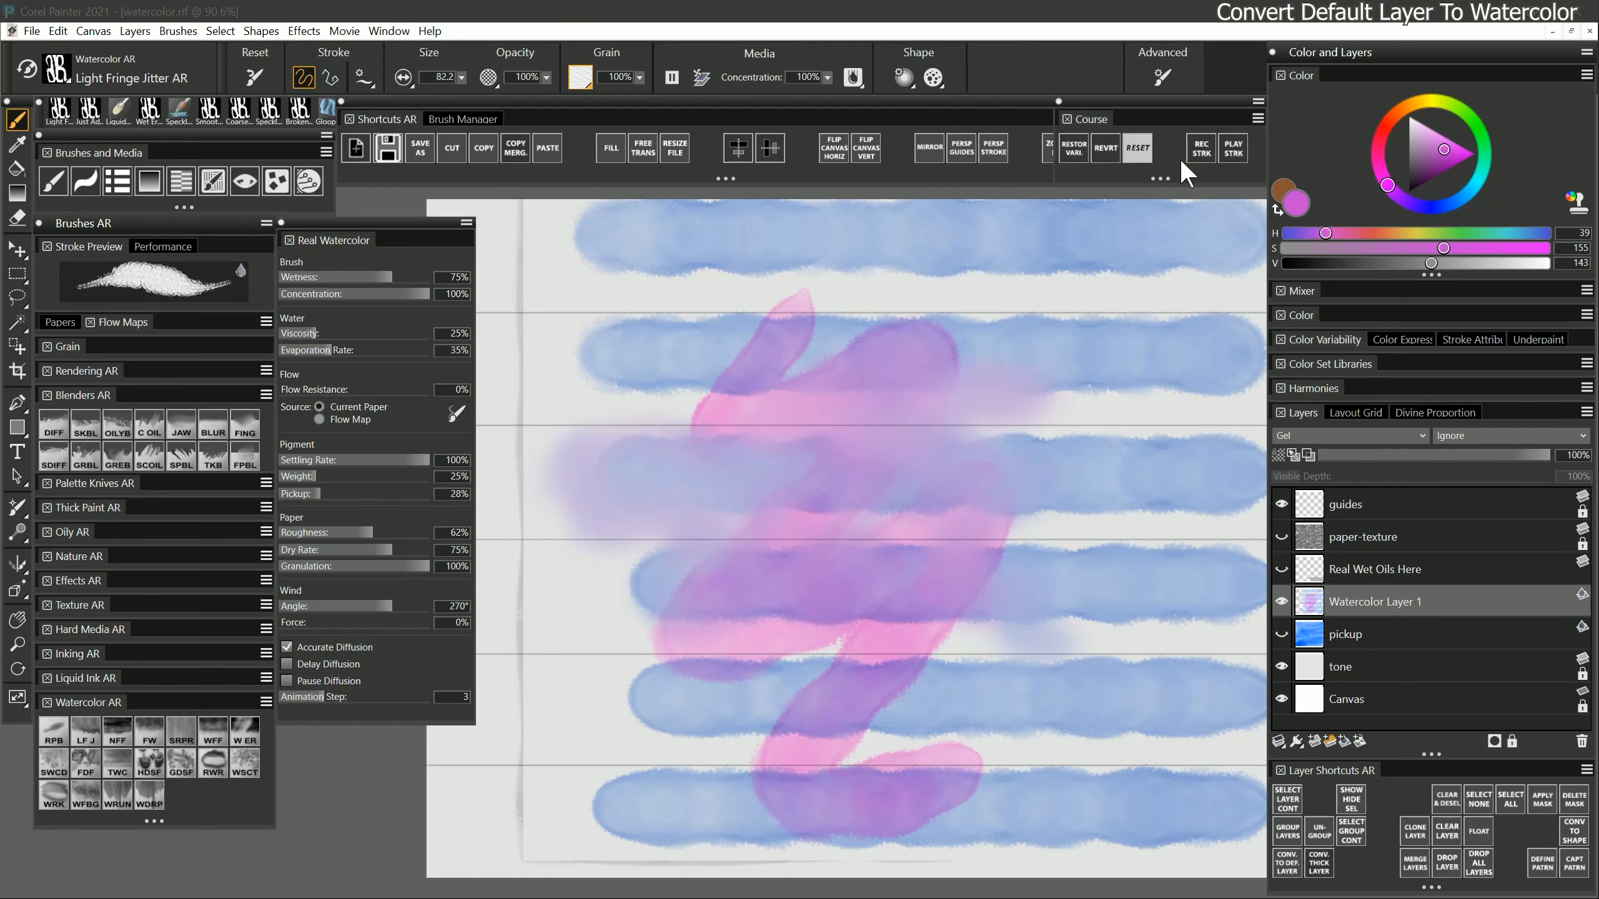
Paint a yellow shape over the blended pink and blue strokes, and brush white into the pink squiggle
click(1421, 103)
mouse_move(1035, 518)
mouse_down()
mouse_move(881, 658)
mouse_move(969, 681)
mouse_move(910, 619)
mouse_move(1109, 497)
mouse_up()
click(1409, 116)
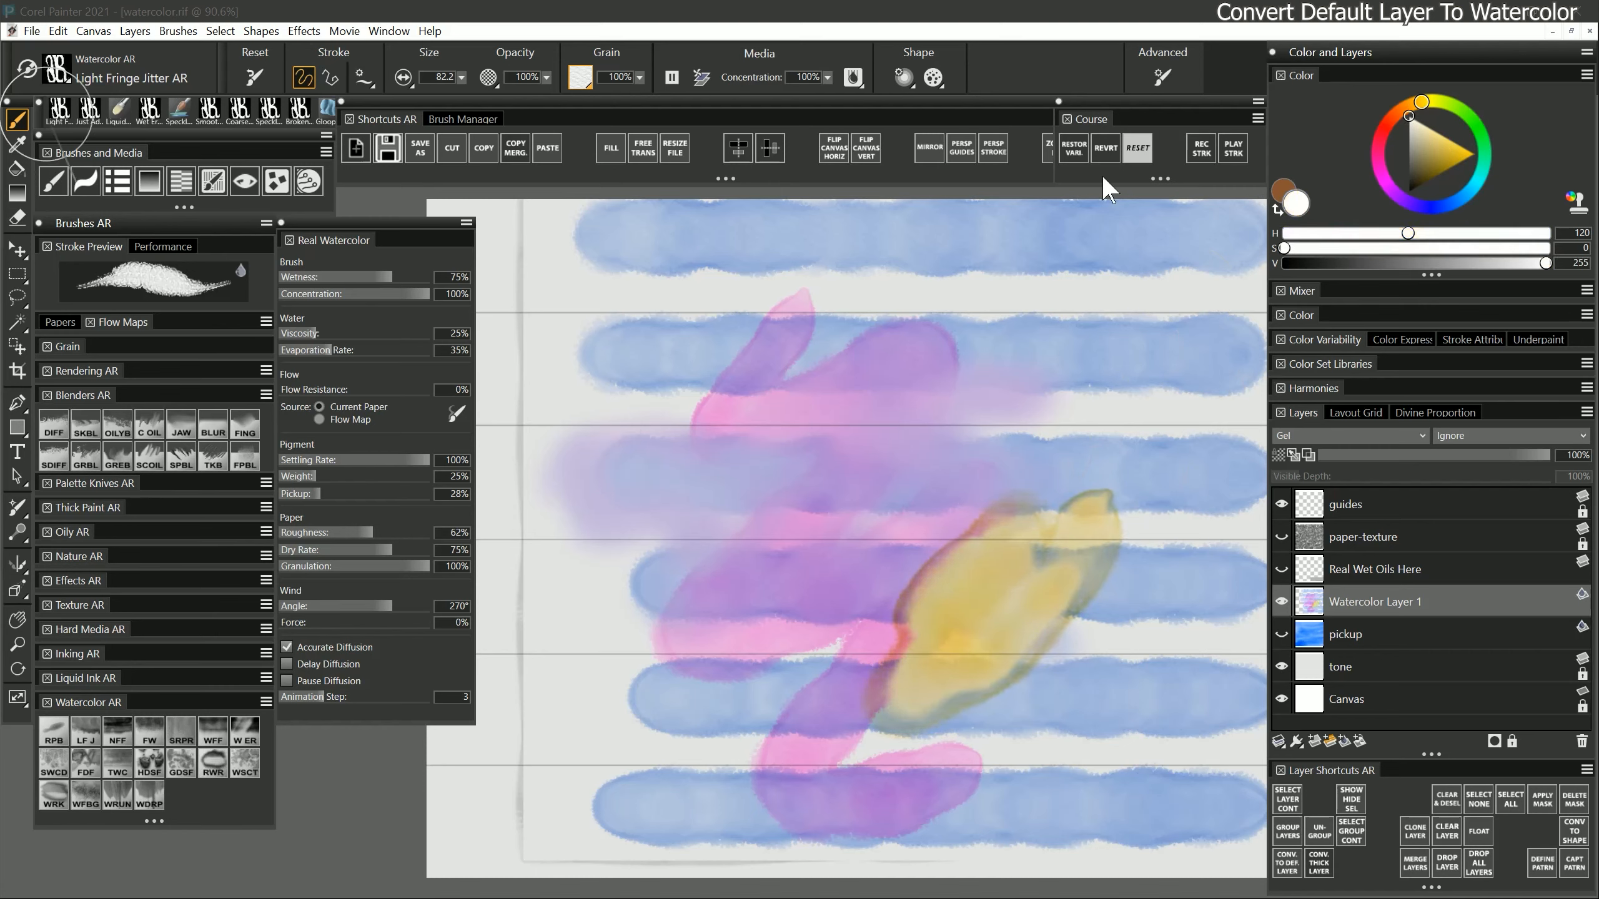
mouse_move(881, 375)
mouse_down()
mouse_move(755, 589)
mouse_move(813, 627)
mouse_move(932, 541)
mouse_move(1030, 560)
mouse_up()
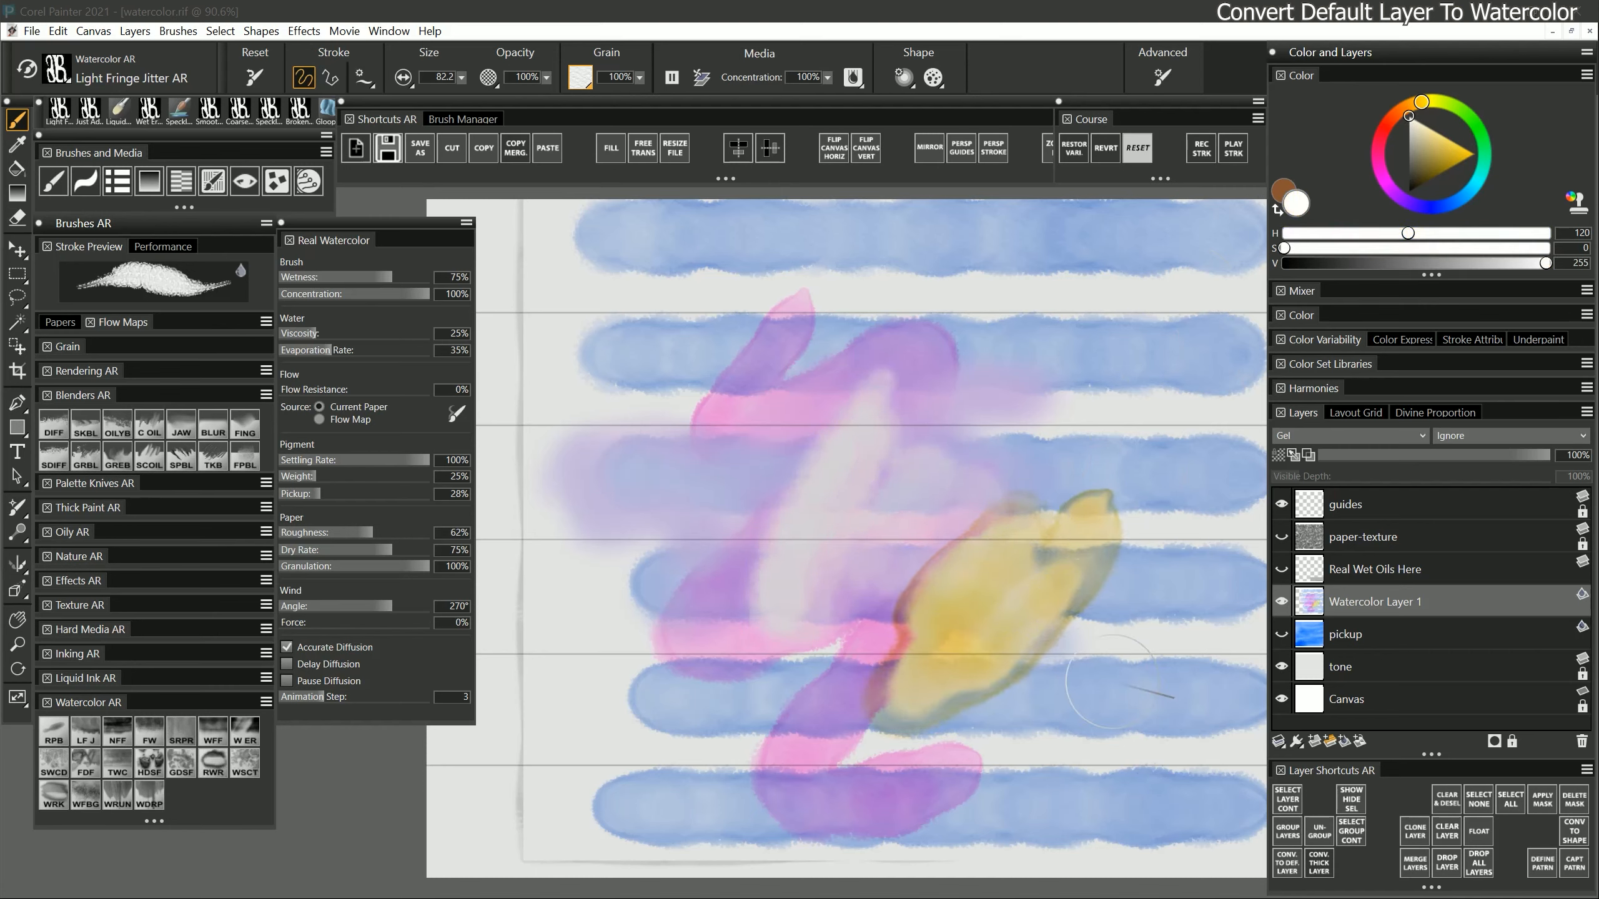
Paint a splattered selection with the Splatter Selection brush, confine pink Light Fringe Jitter paint to it, and deselect
key(f)
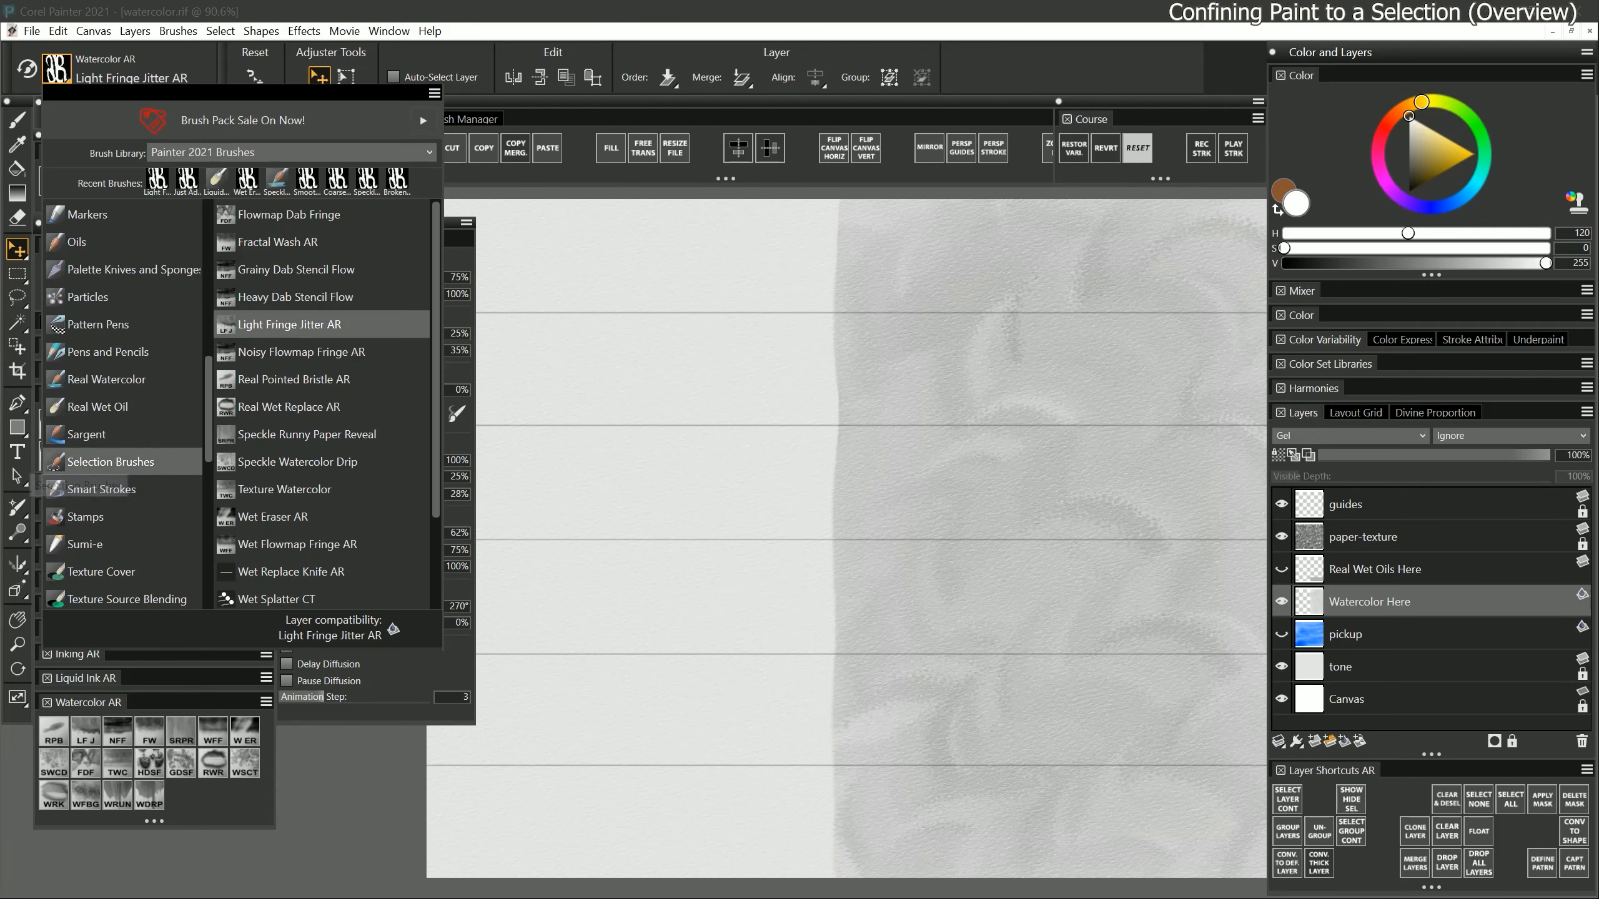
click(118, 464)
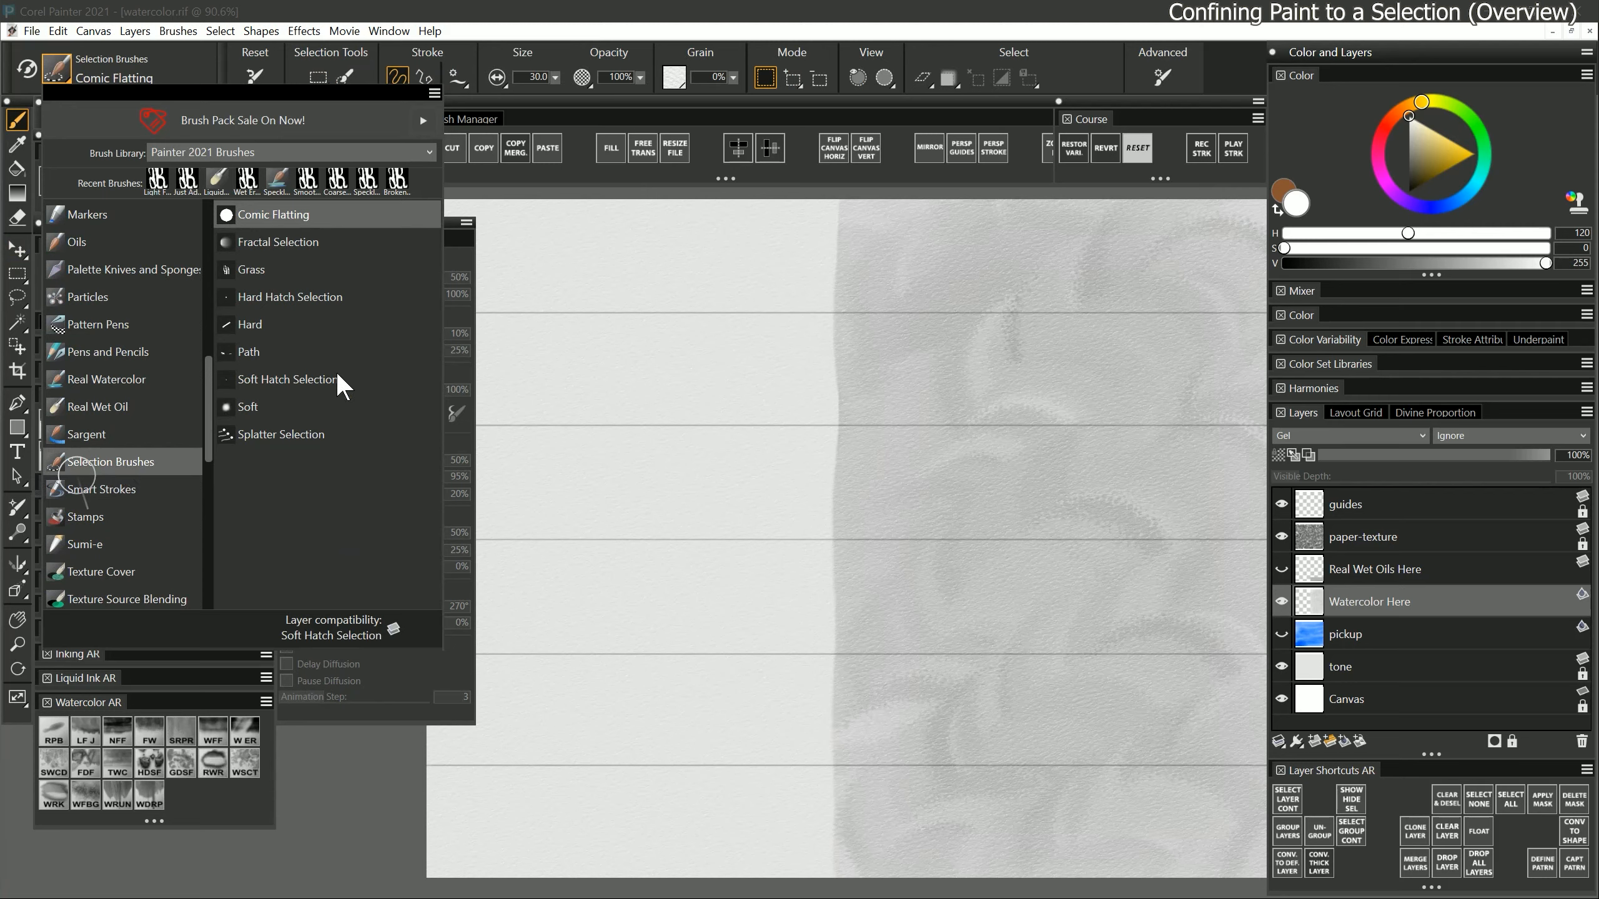
click(297, 436)
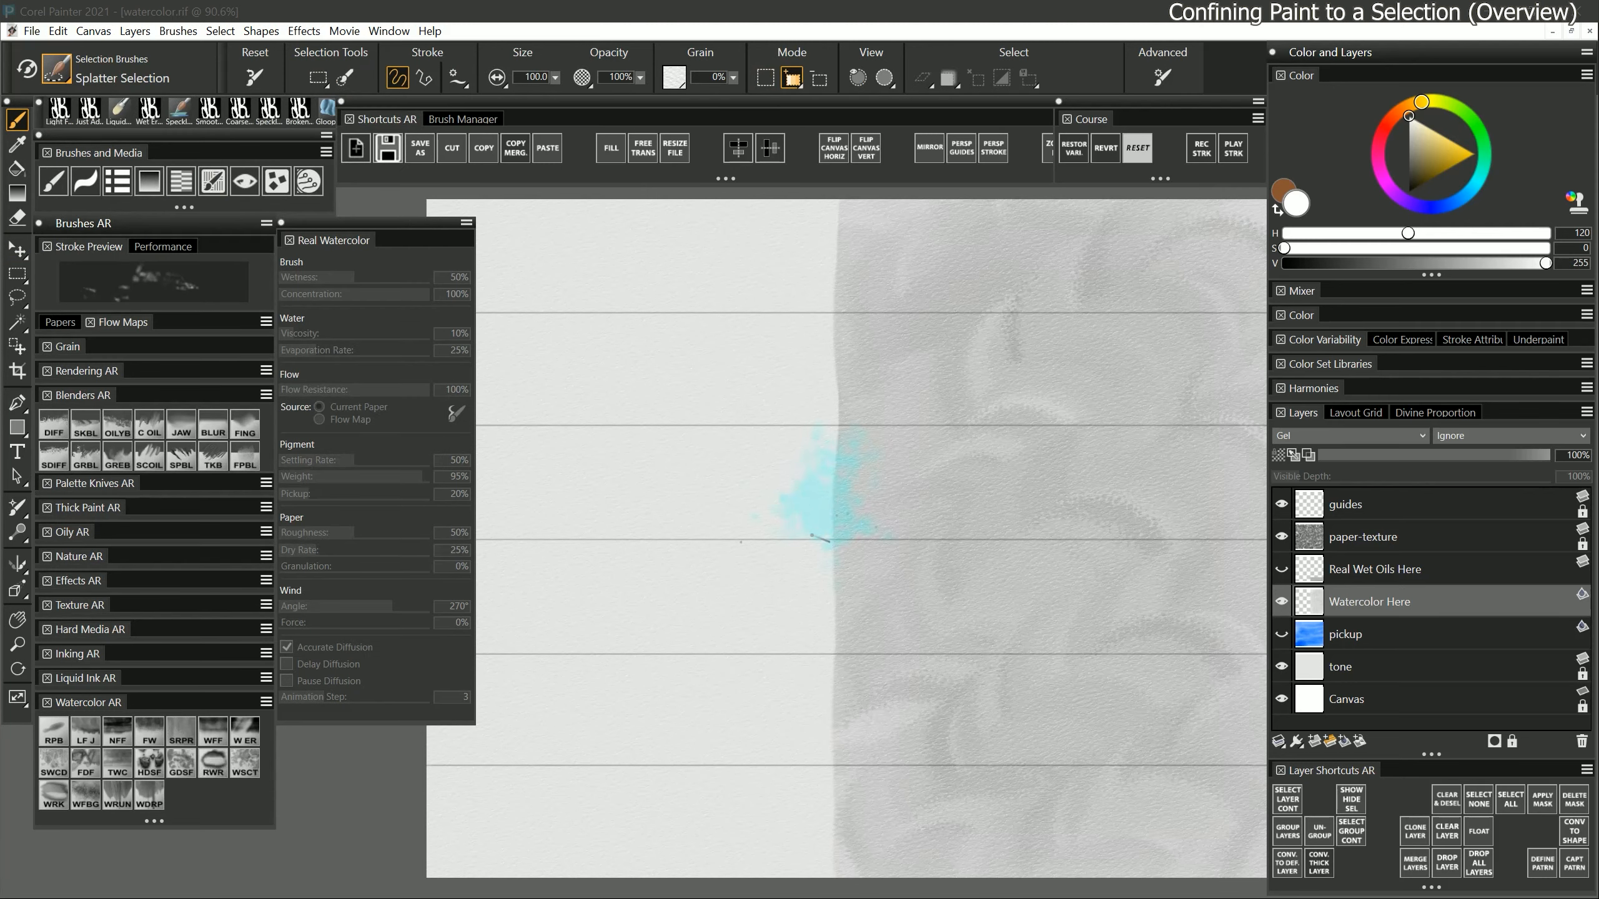
drag(878, 454, 914, 521)
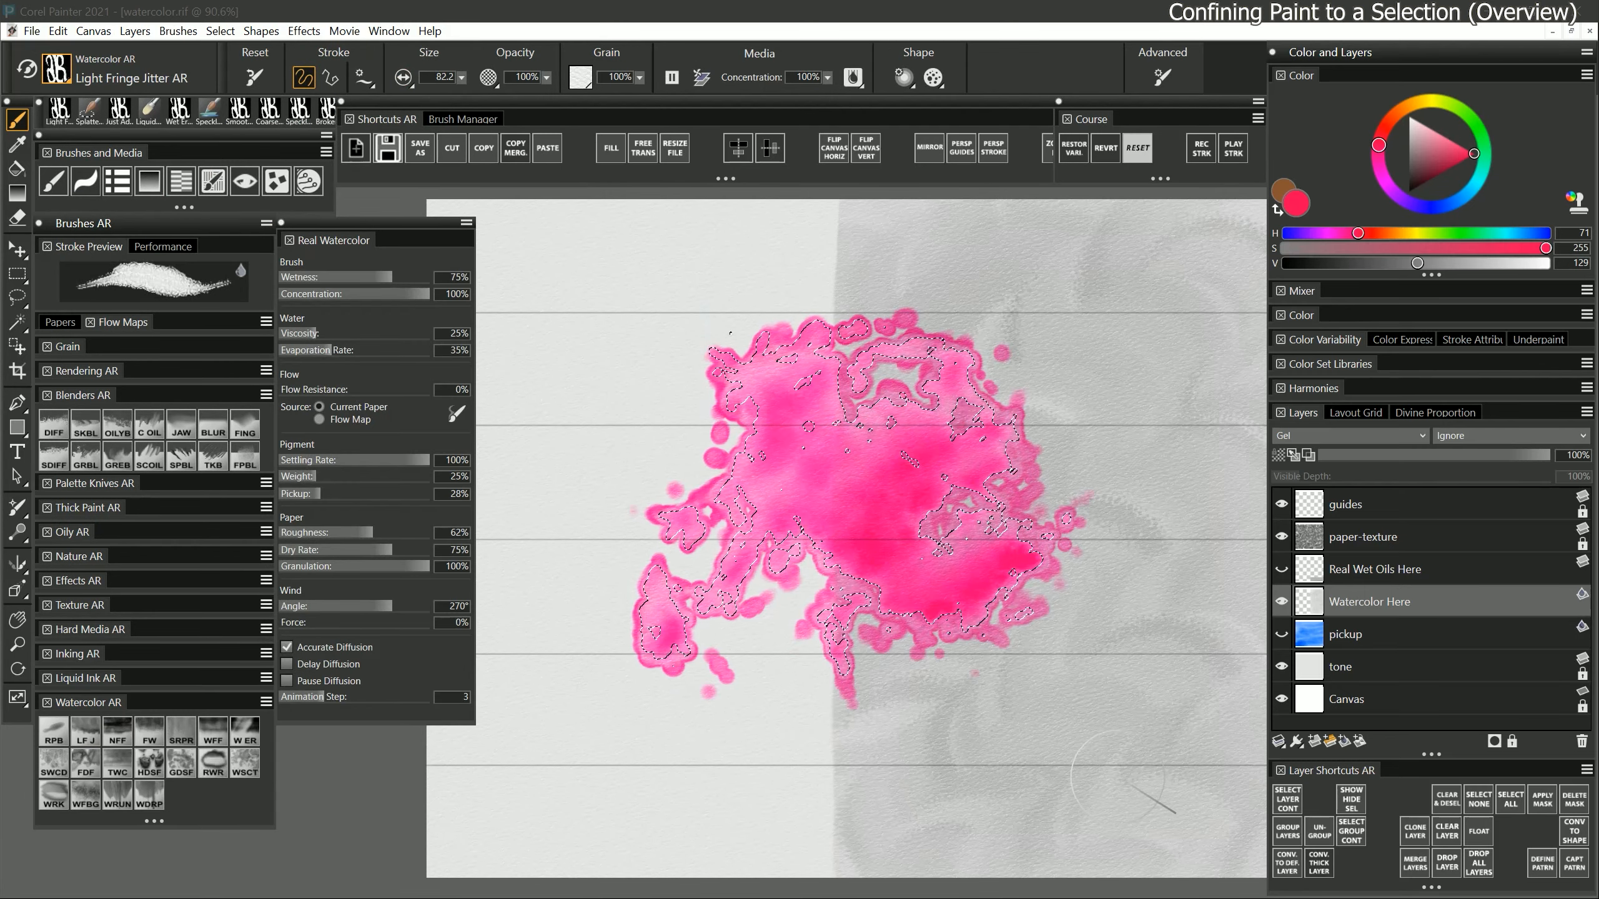
key(ctrl+d)
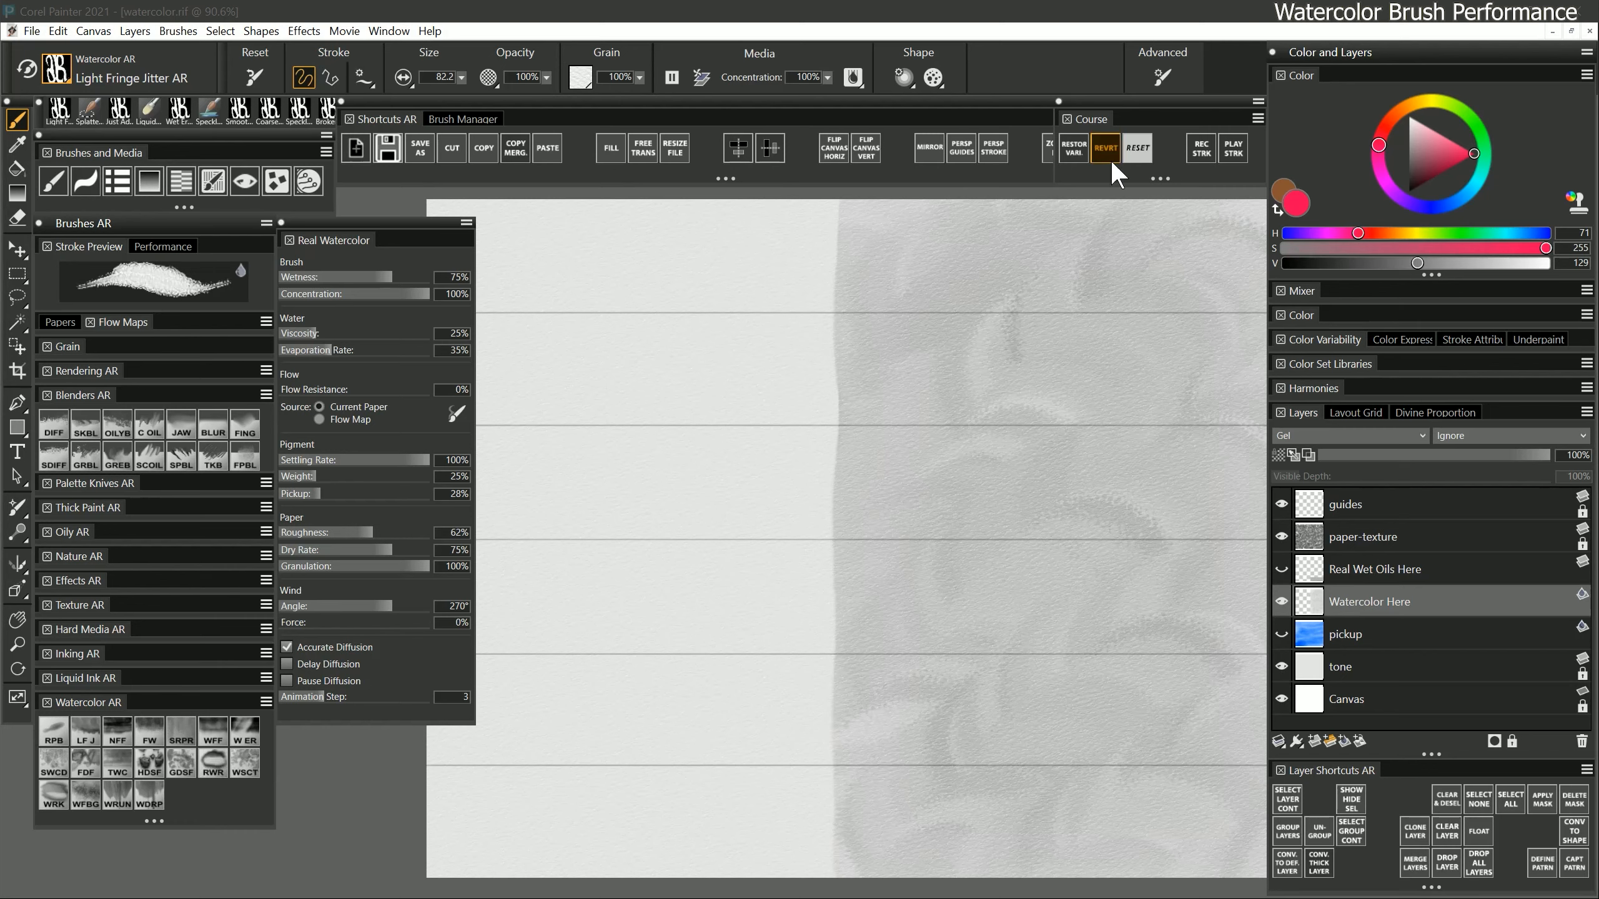
Reset the test canvas and compare thin wavy pink strokes painted with the animation step at 3 and at 10
click(1138, 146)
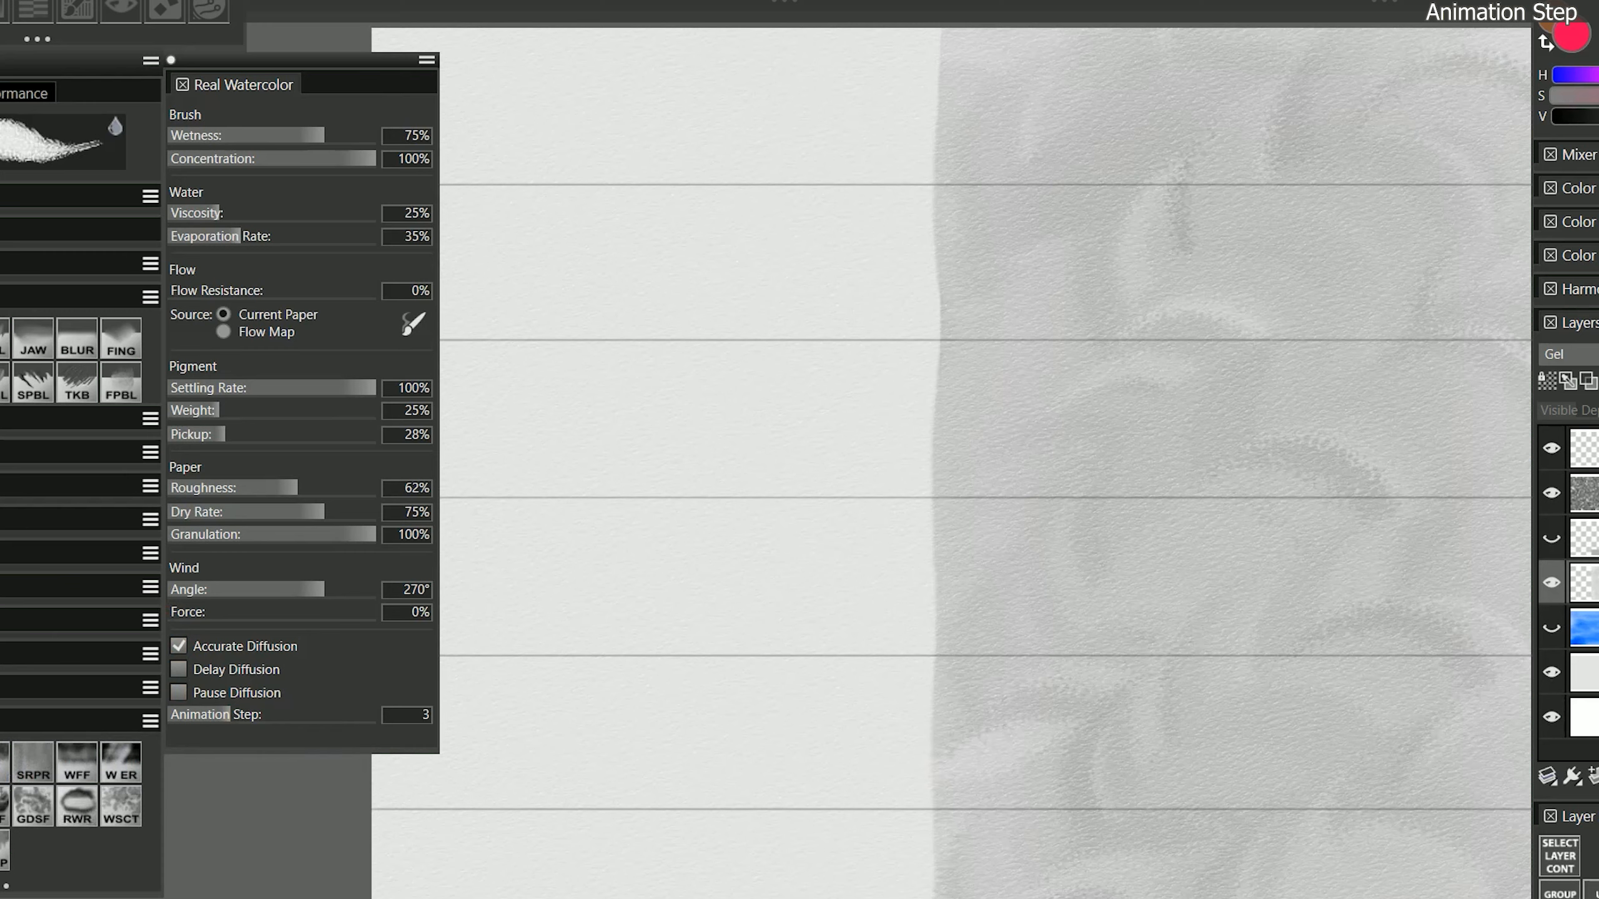
mouse_move(539, 294)
mouse_down()
mouse_move(638, 249)
mouse_move(669, 287)
mouse_move(742, 250)
mouse_move(787, 254)
mouse_move(820, 299)
mouse_move(905, 243)
mouse_move(956, 284)
mouse_move(1003, 247)
mouse_move(1028, 282)
mouse_move(1096, 247)
mouse_move(1126, 290)
mouse_move(1159, 287)
mouse_move(1188, 251)
mouse_move(1257, 277)
mouse_move(1317, 250)
mouse_move(1355, 284)
mouse_move(1388, 286)
mouse_up()
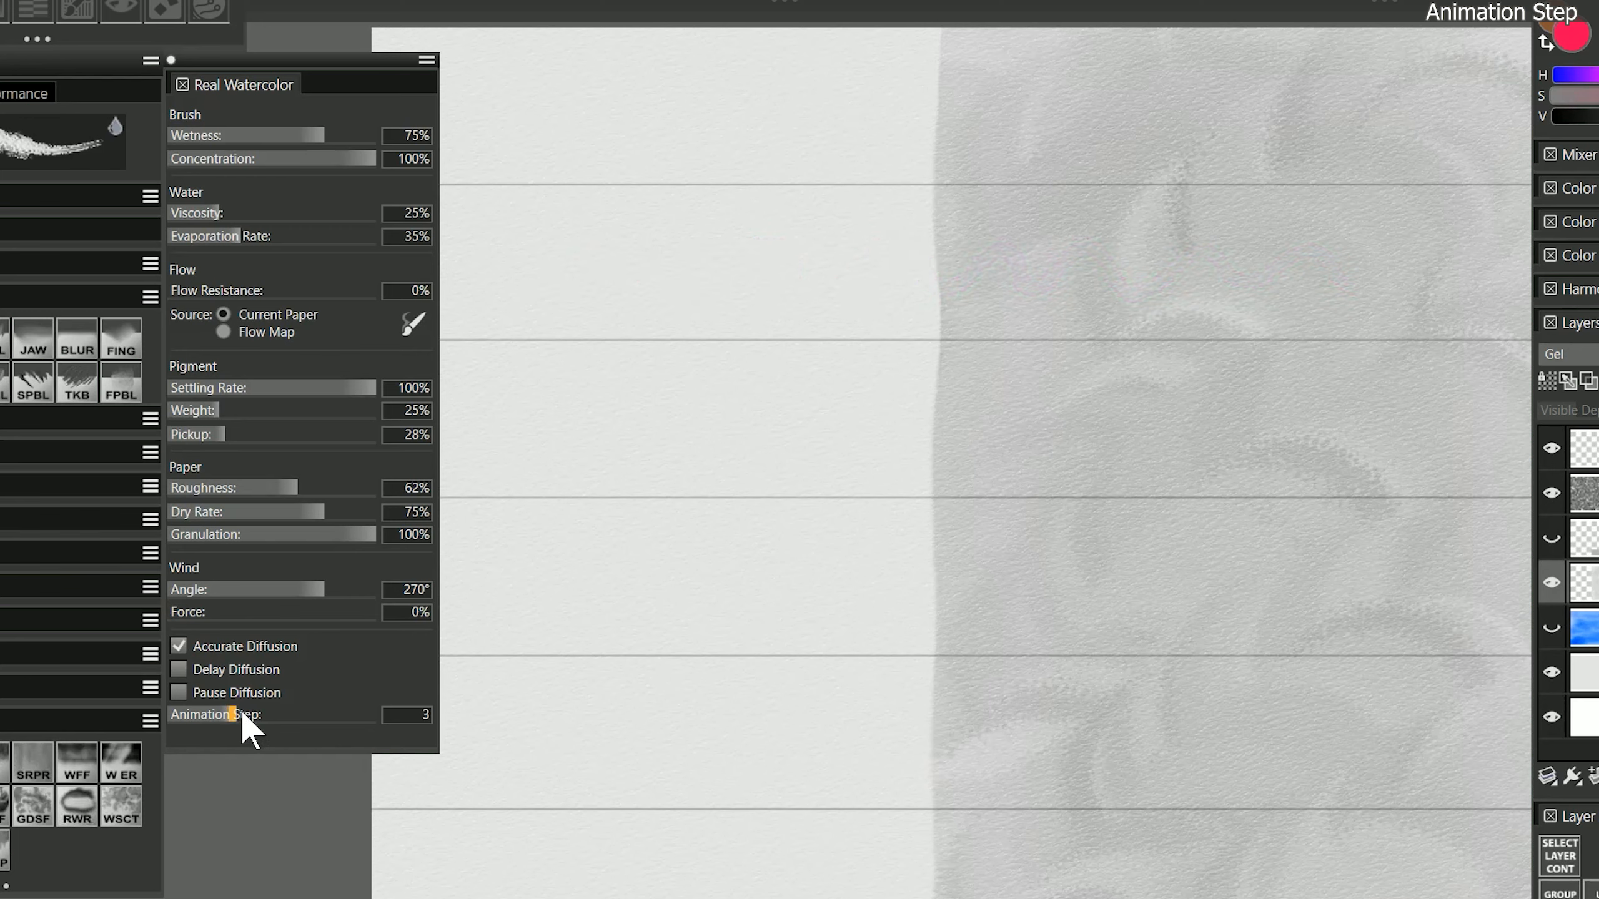
drag(245, 730, 435, 740)
mouse_move(513, 289)
mouse_down()
mouse_move(626, 267)
mouse_move(714, 284)
mouse_move(849, 239)
mouse_move(1011, 267)
mouse_move(1098, 227)
mouse_move(1297, 261)
mouse_move(1215, 376)
mouse_move(1007, 405)
mouse_move(821, 380)
mouse_move(667, 397)
mouse_up()
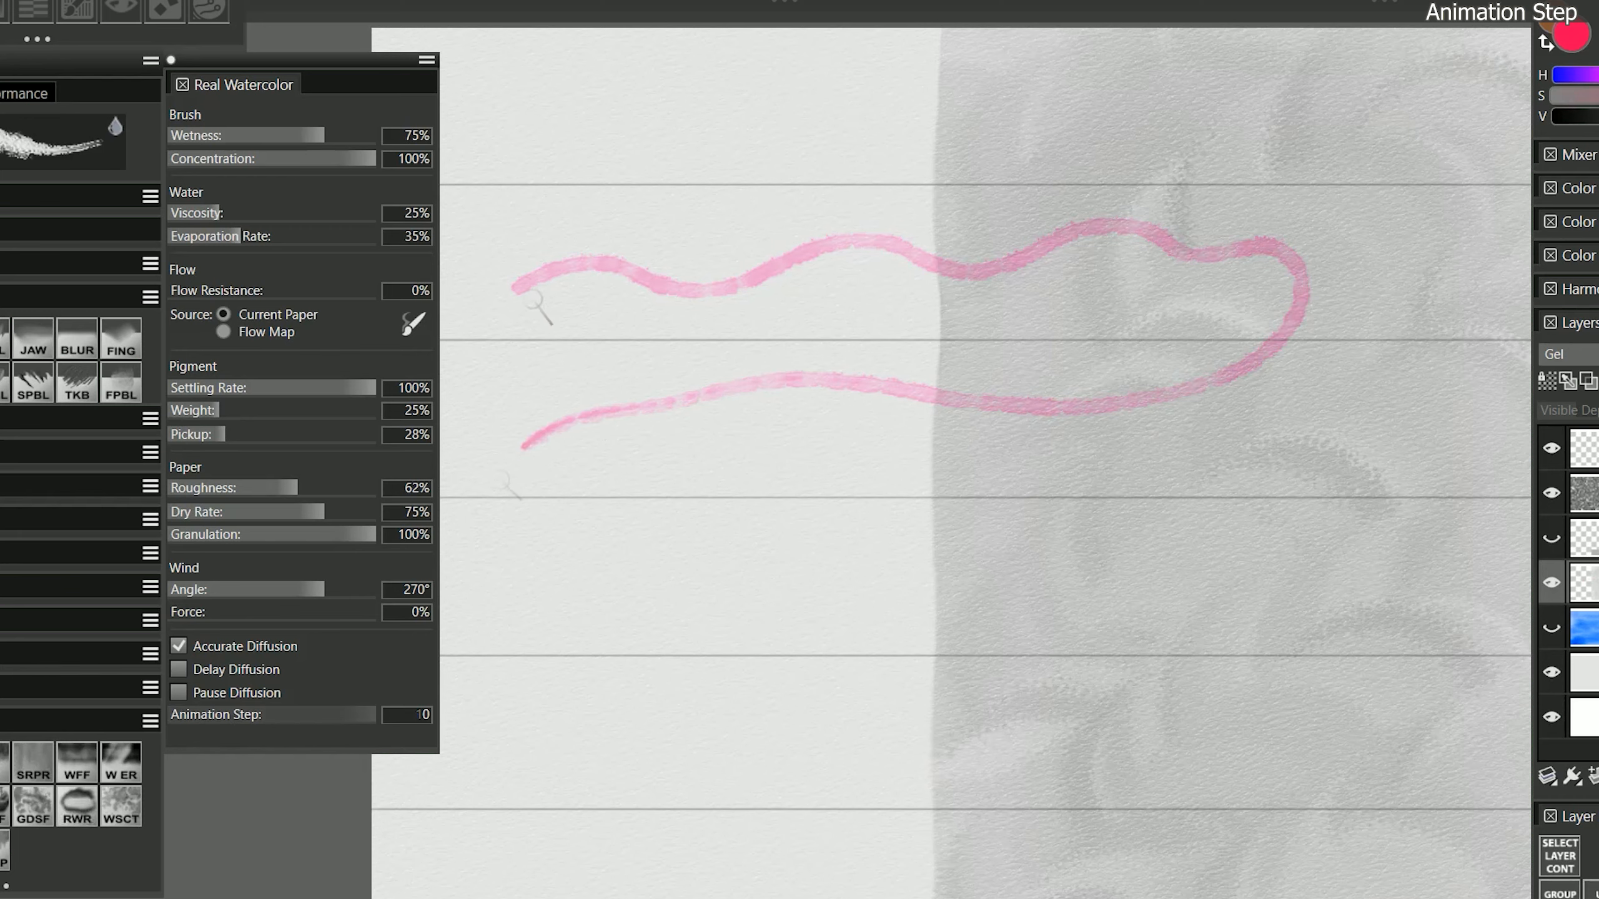
Paint a thin stroke and a large pink shape at animation step 0, then set it to 10 and paint another large shape
mouse_move(492, 264)
mouse_down()
mouse_move(1102, 240)
mouse_move(1374, 261)
mouse_move(1035, 354)
mouse_move(850, 356)
mouse_up()
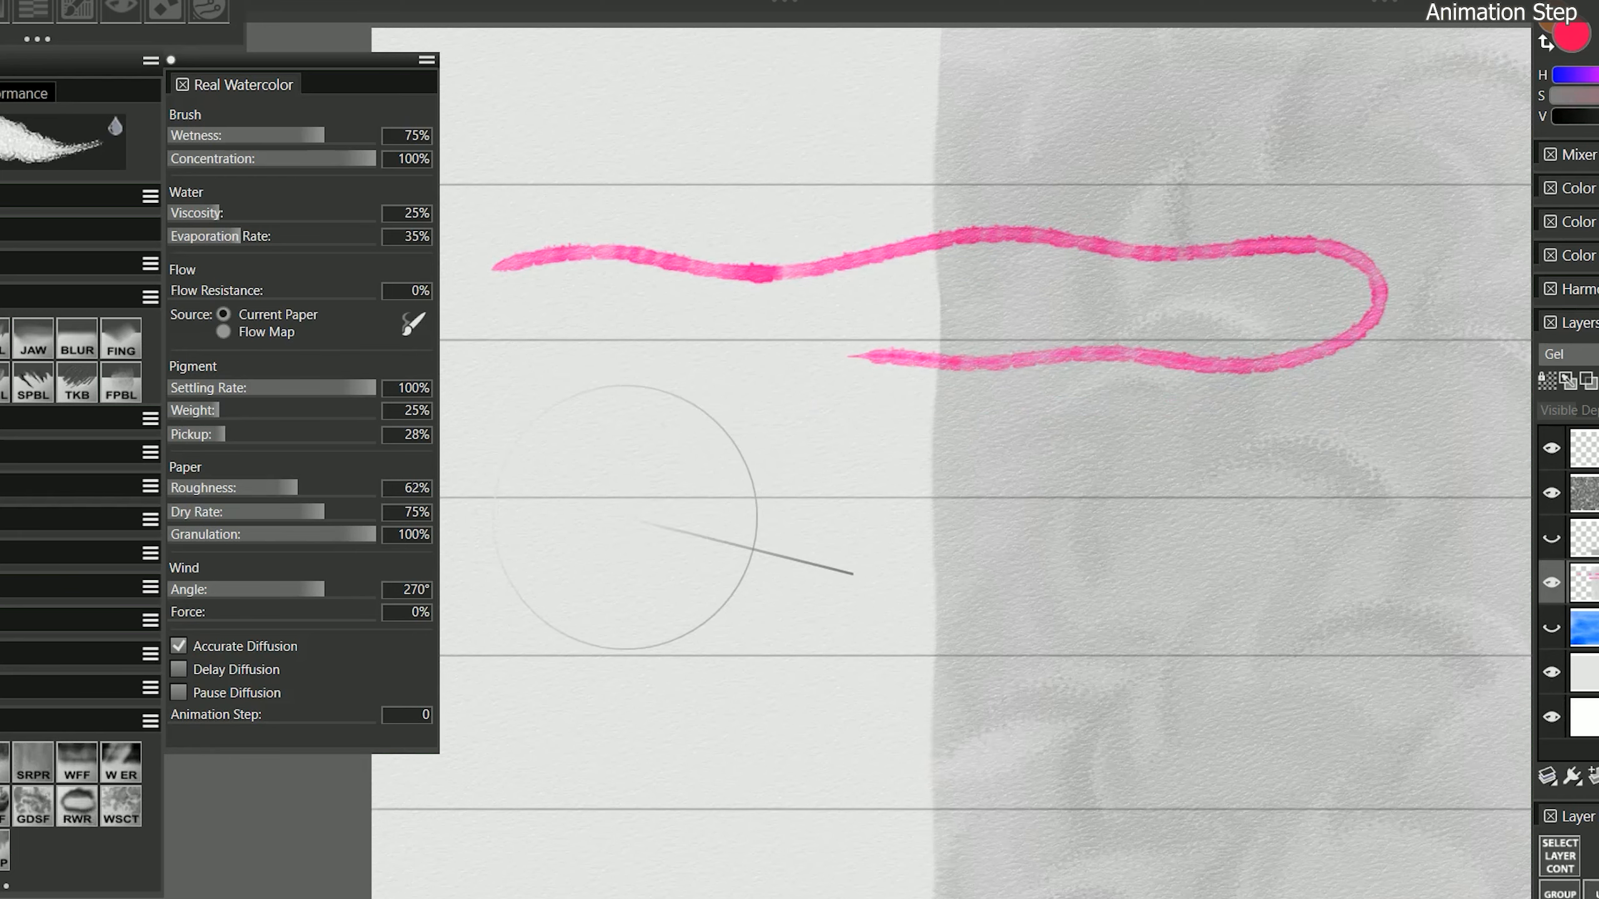
mouse_move(649, 635)
mouse_down()
mouse_move(697, 625)
mouse_move(714, 481)
mouse_move(769, 667)
mouse_move(821, 678)
mouse_move(820, 819)
mouse_up()
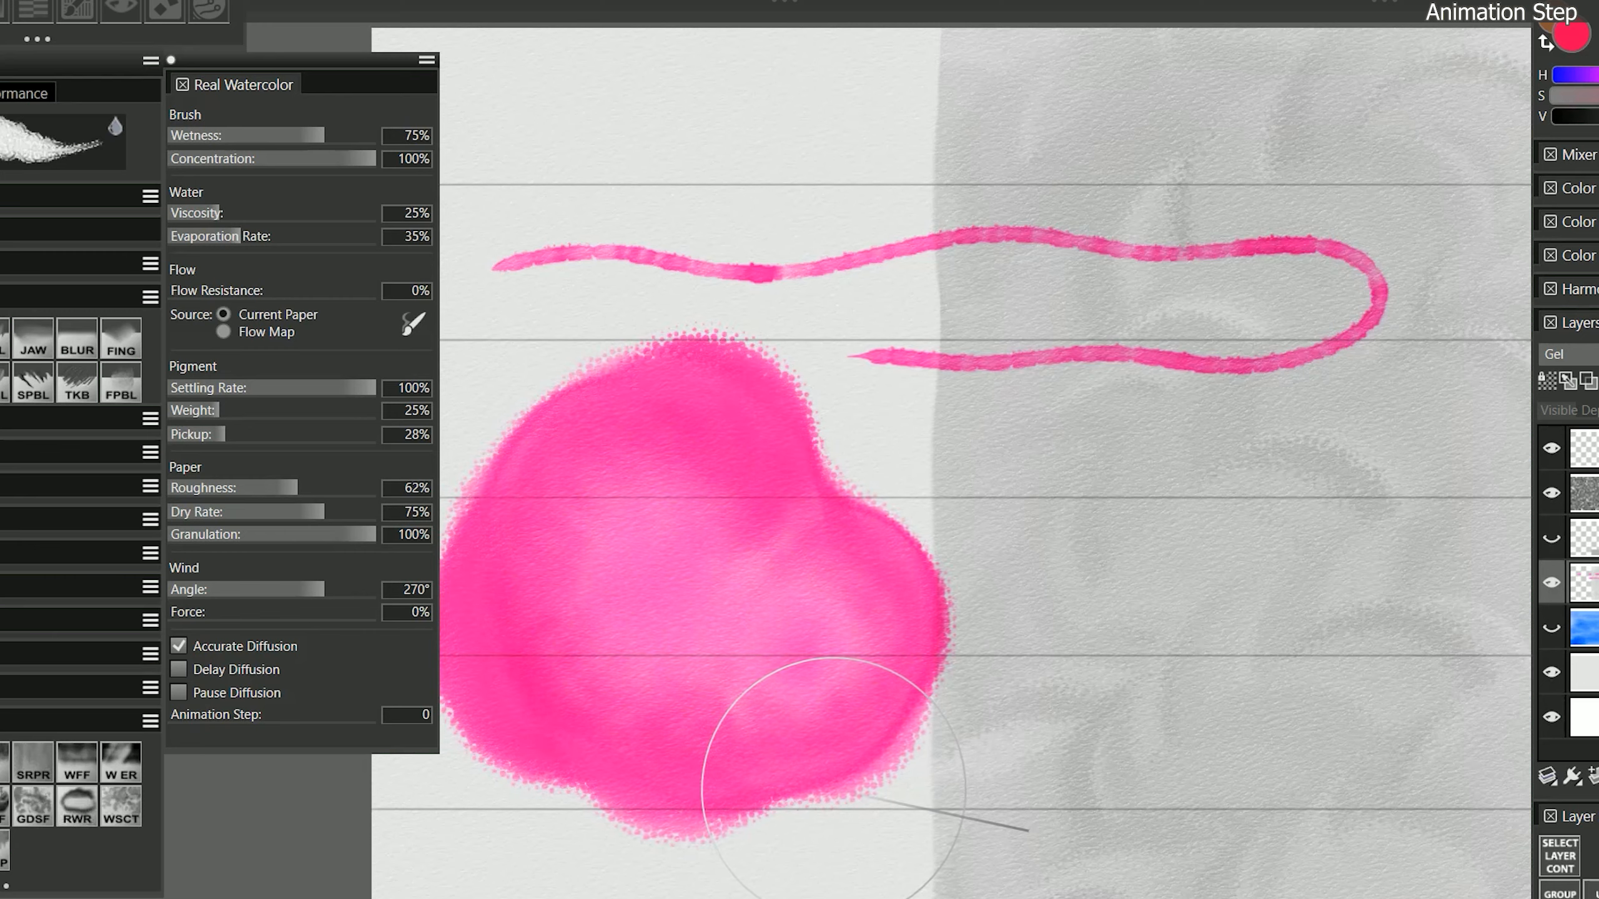
drag(264, 721, 560, 747)
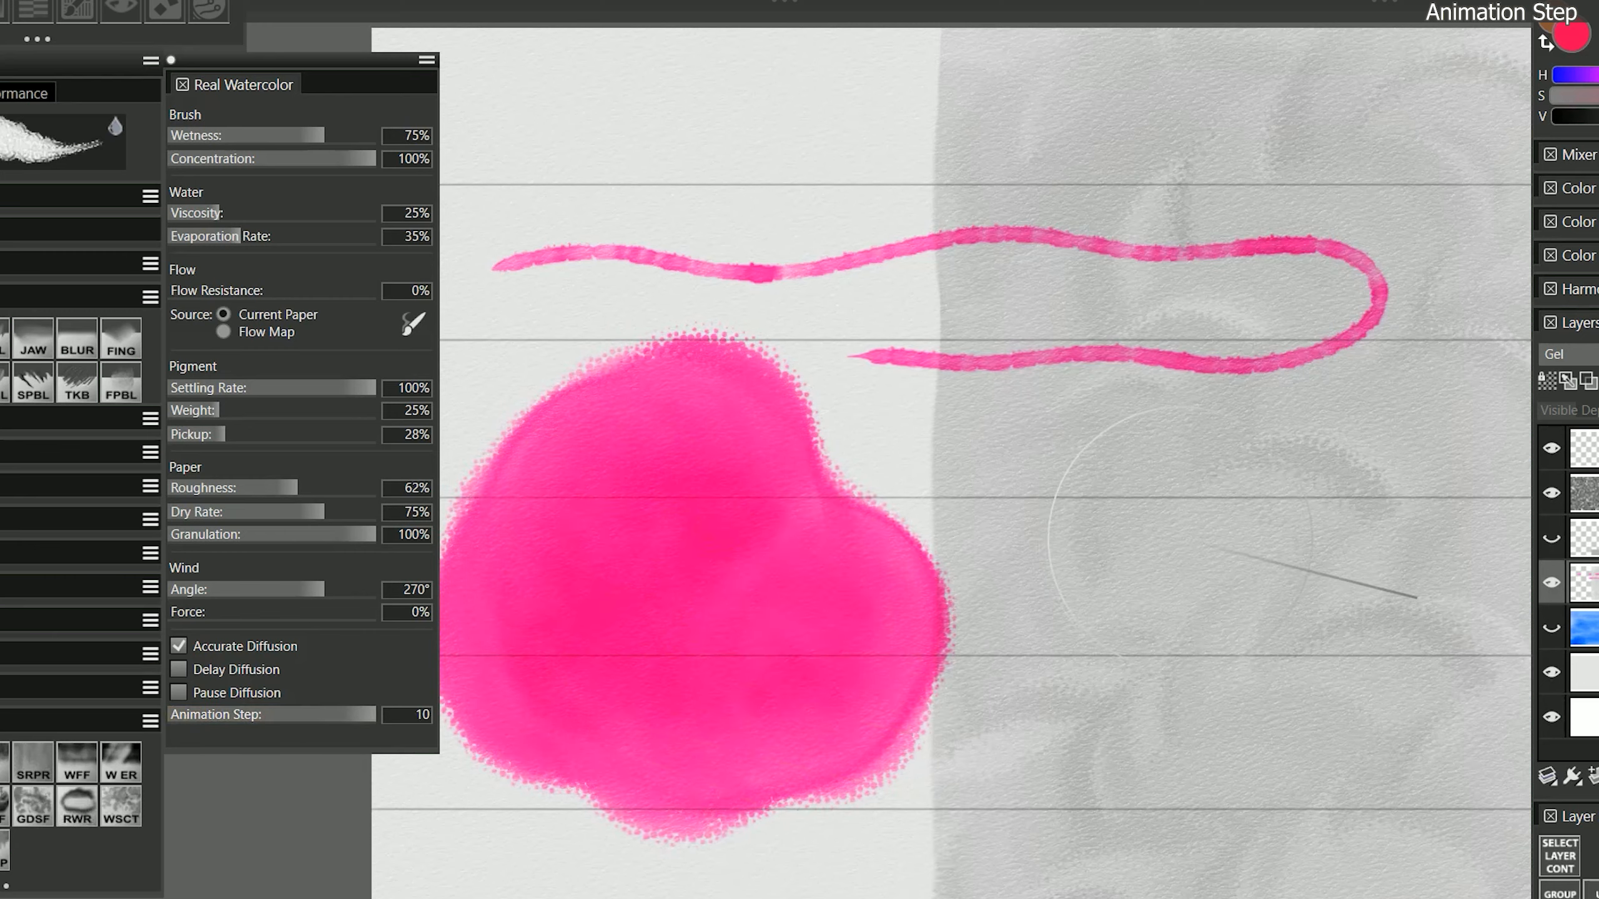
mouse_move(1180, 542)
mouse_down()
mouse_move(1153, 674)
mouse_move(1339, 568)
mouse_move(1265, 454)
mouse_move(1117, 596)
mouse_move(1250, 776)
mouse_move(1372, 788)
mouse_up()
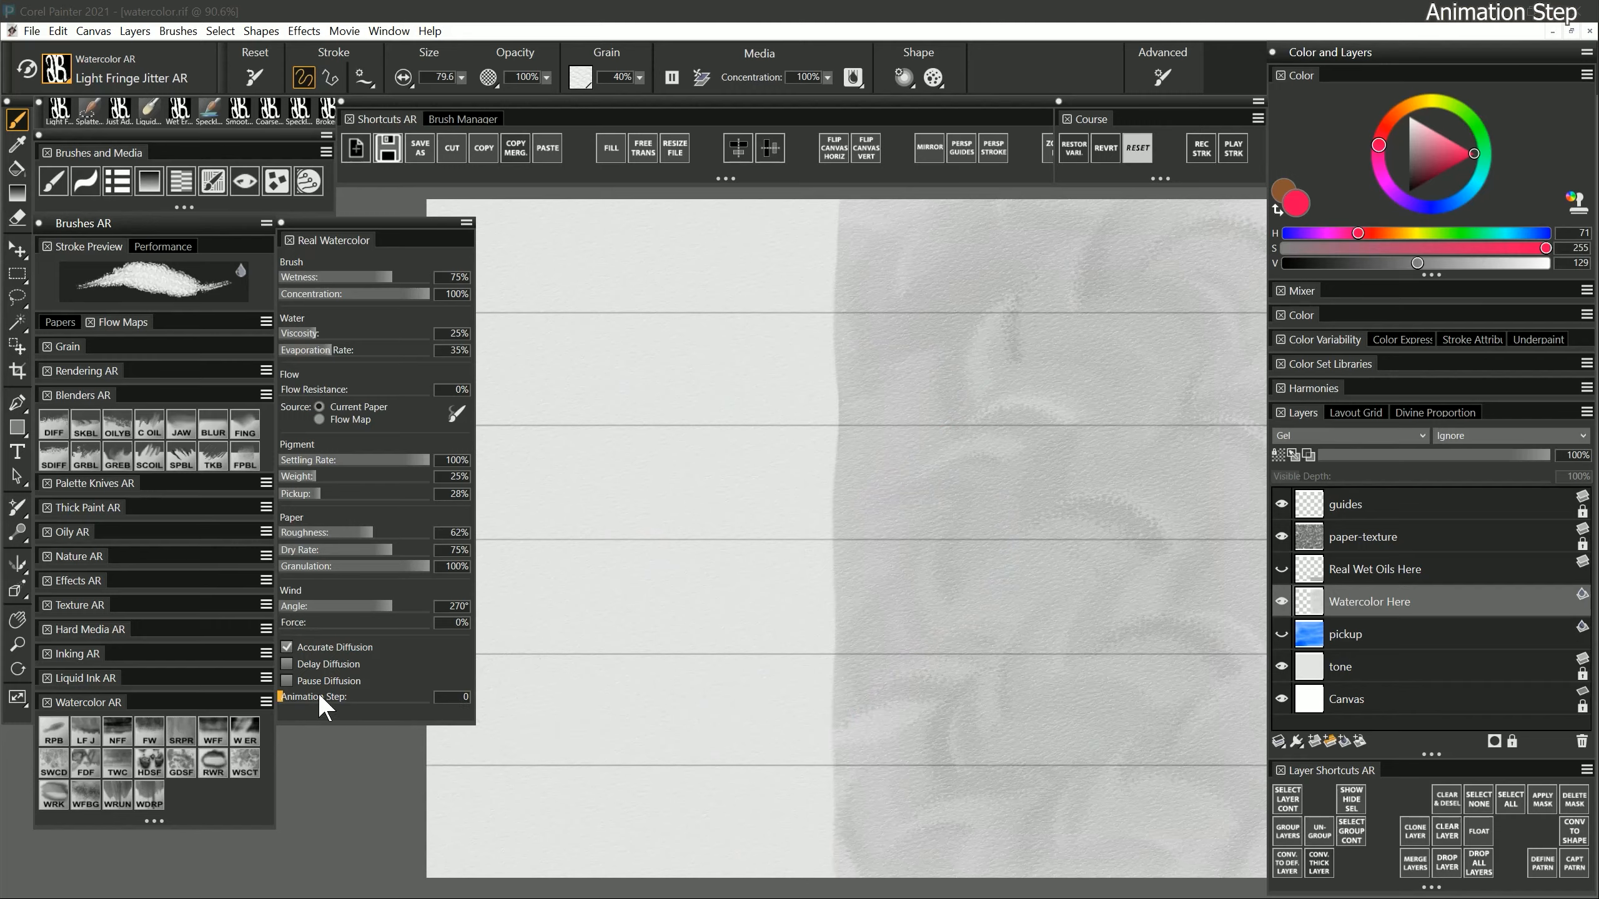
Set the animation step to 3, paint and undo a pink squiggle, and paint a larger area with the brush at size 270.3
drag(320, 696, 317, 697)
mouse_move(567, 406)
mouse_down()
mouse_move(790, 358)
mouse_move(613, 611)
mouse_move(953, 432)
mouse_move(832, 656)
mouse_move(926, 700)
mouse_move(1102, 743)
mouse_up()
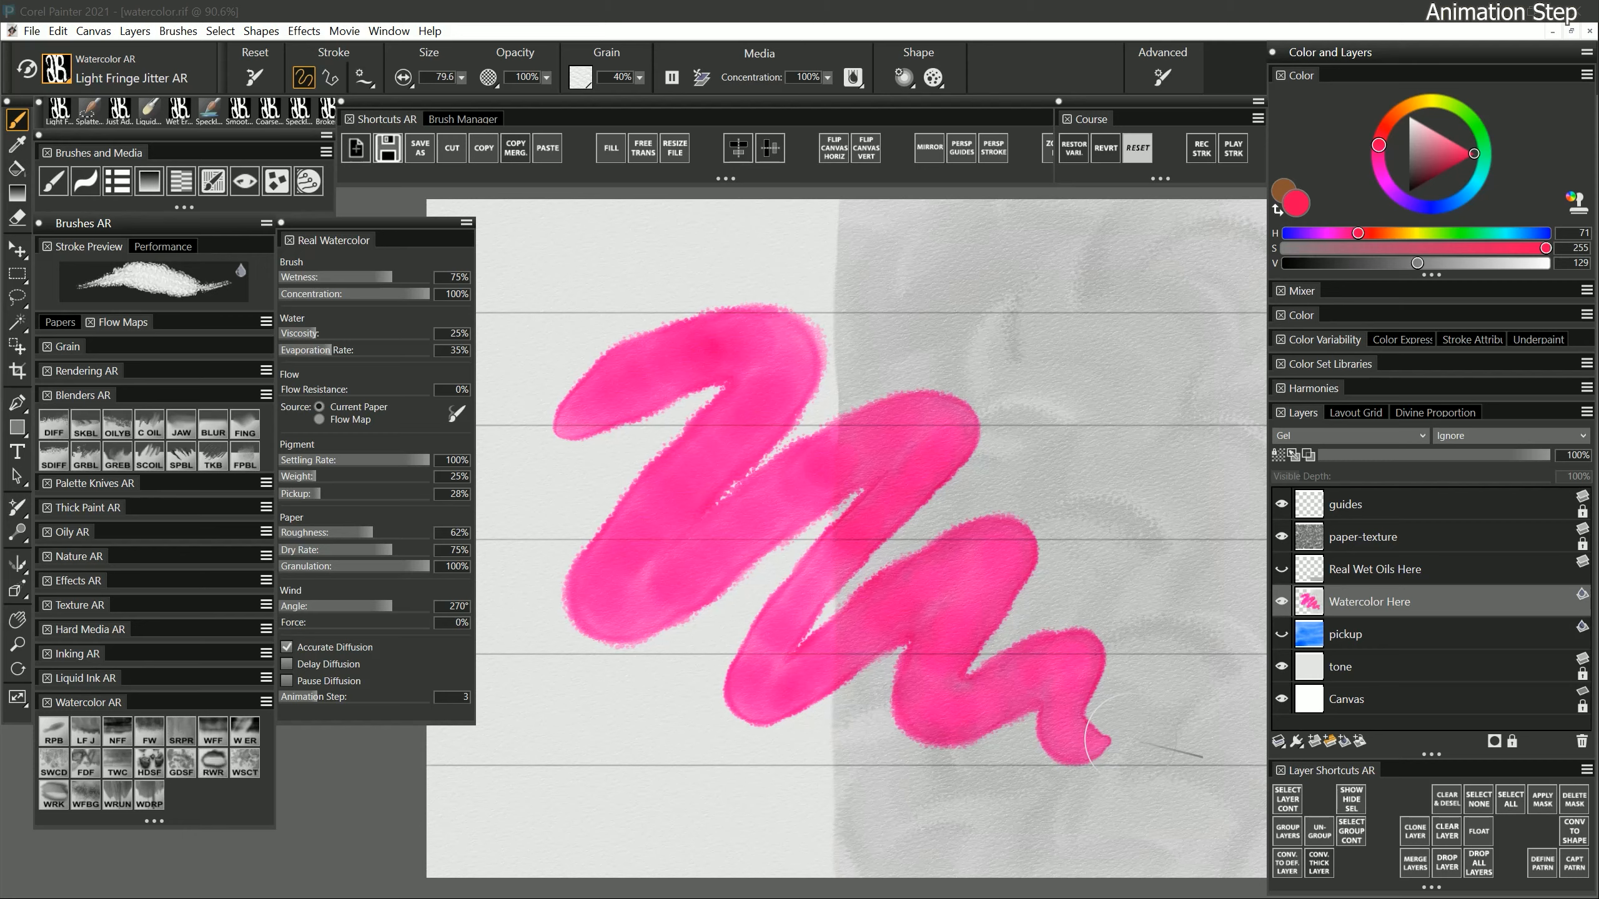
key(ctrl+z)
drag(715, 474, 765, 620)
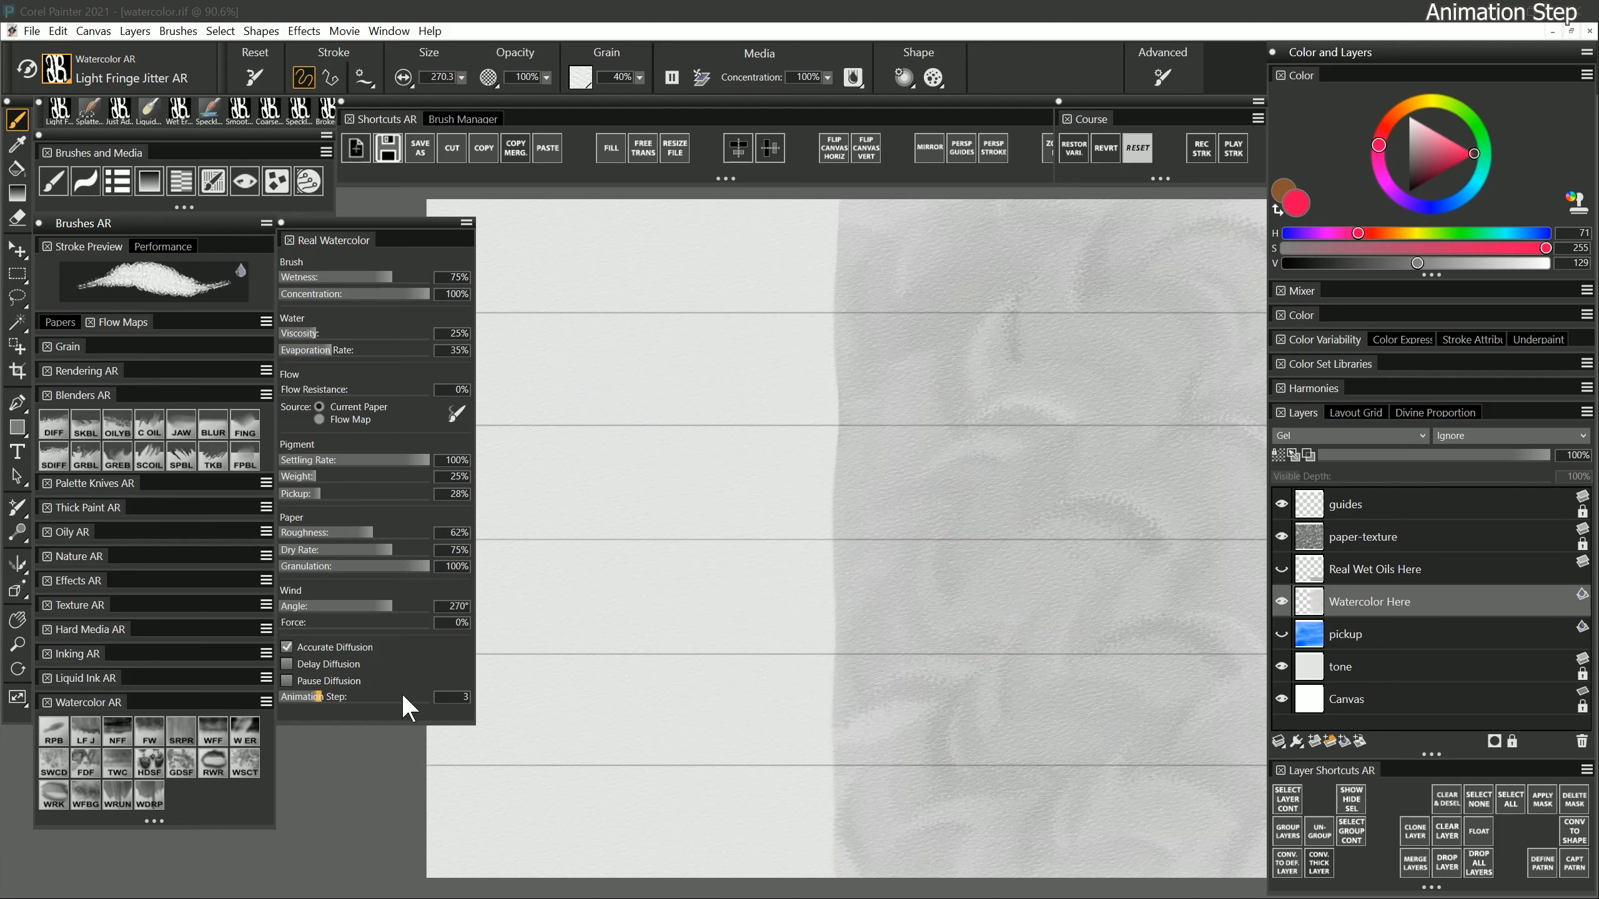
Raise the animation step to paint another large pink area, then set it to 1
drag(405, 697, 434, 697)
mouse_move(625, 571)
mouse_down()
mouse_move(660, 624)
mouse_move(803, 446)
mouse_move(979, 650)
mouse_up()
drag(340, 693, 301, 700)
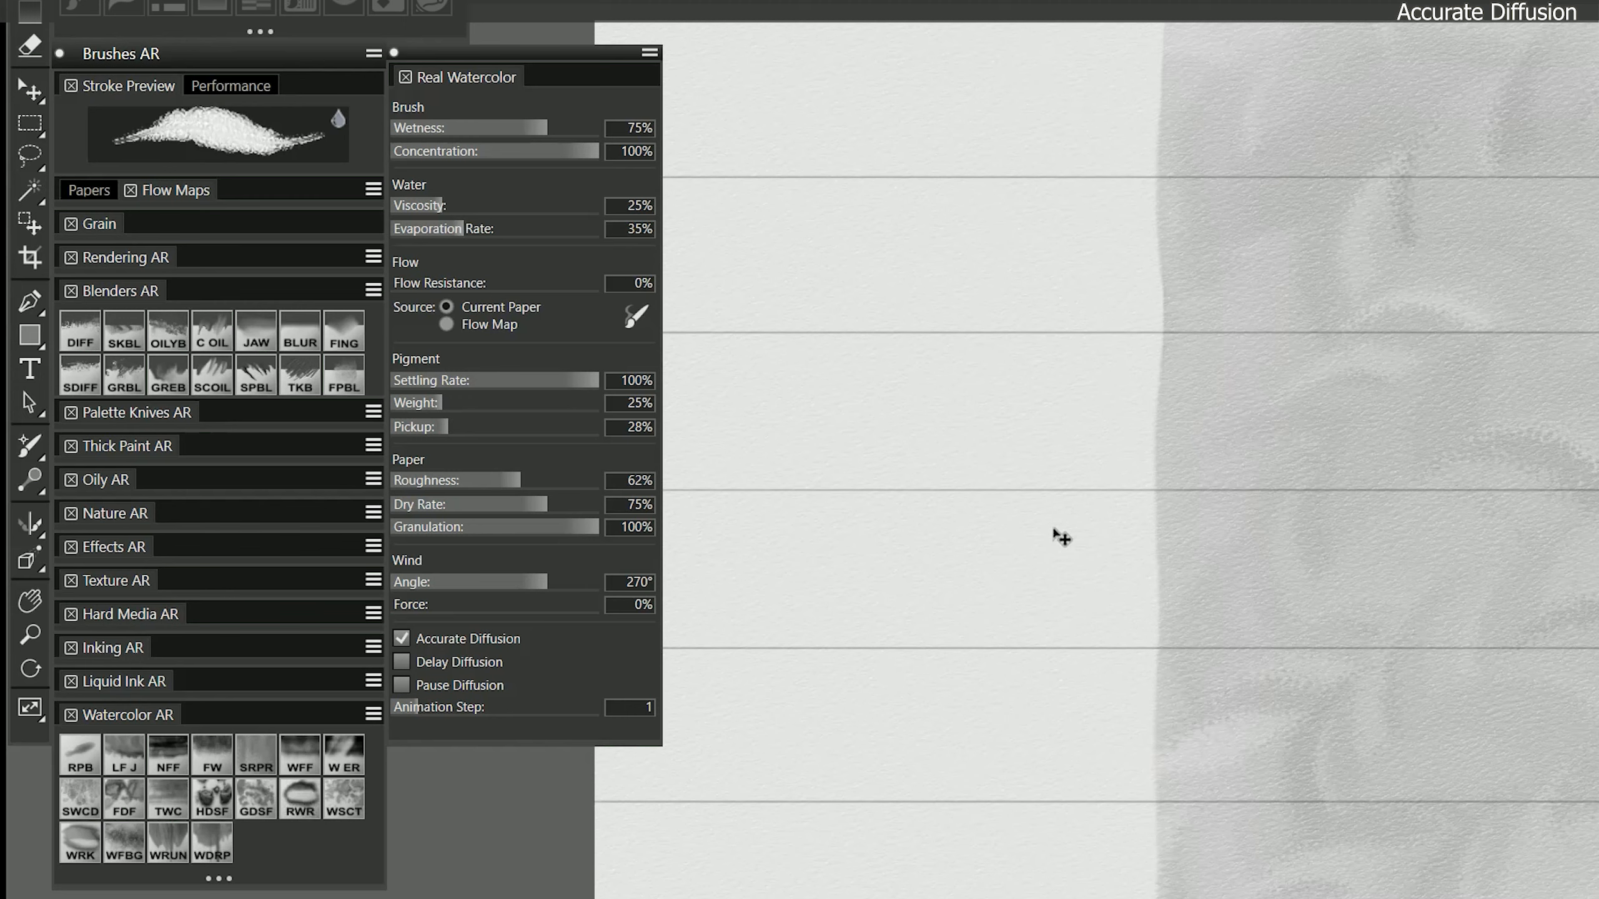
Choose the Watercolor Drips brush and give it the flow map texture with irregular horizontal black and white bands
click(212, 844)
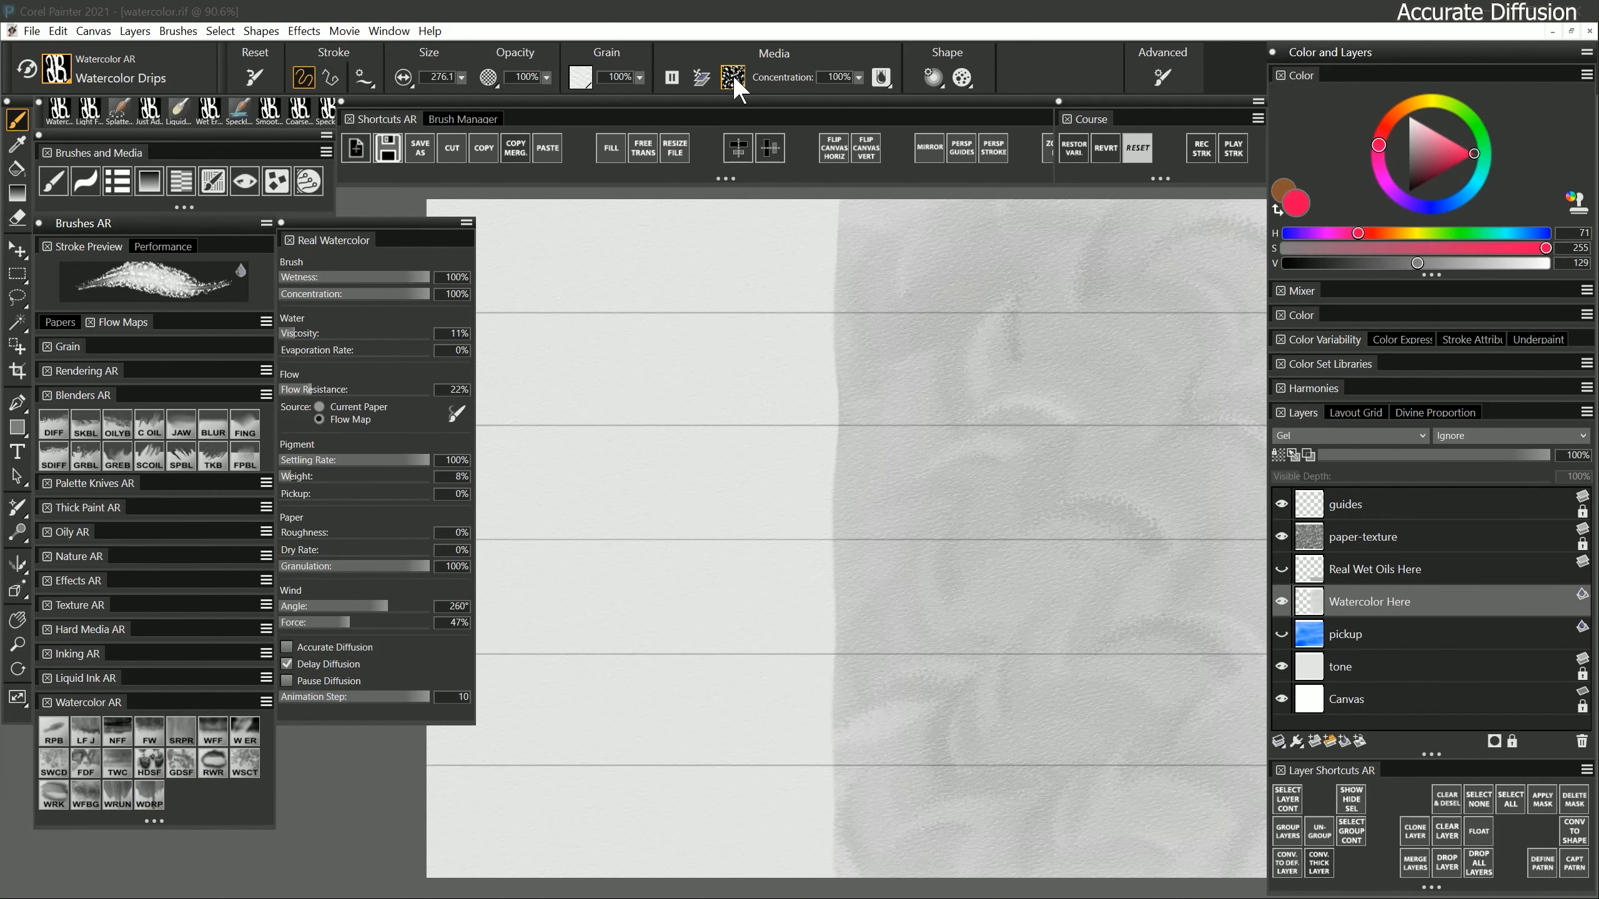
click(733, 75)
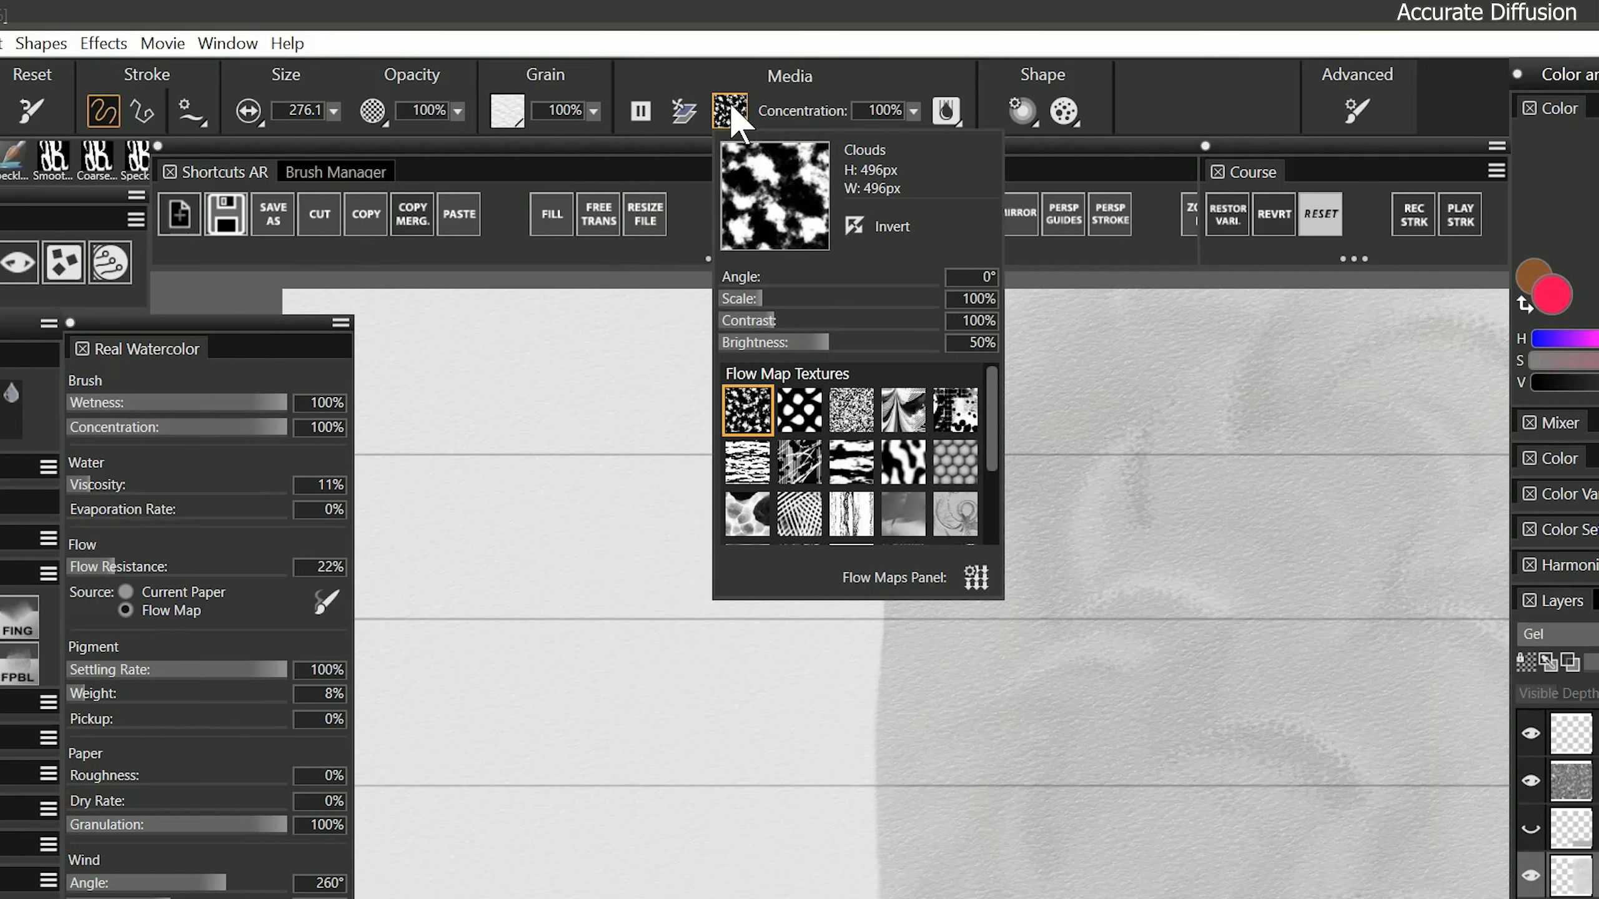
click(854, 459)
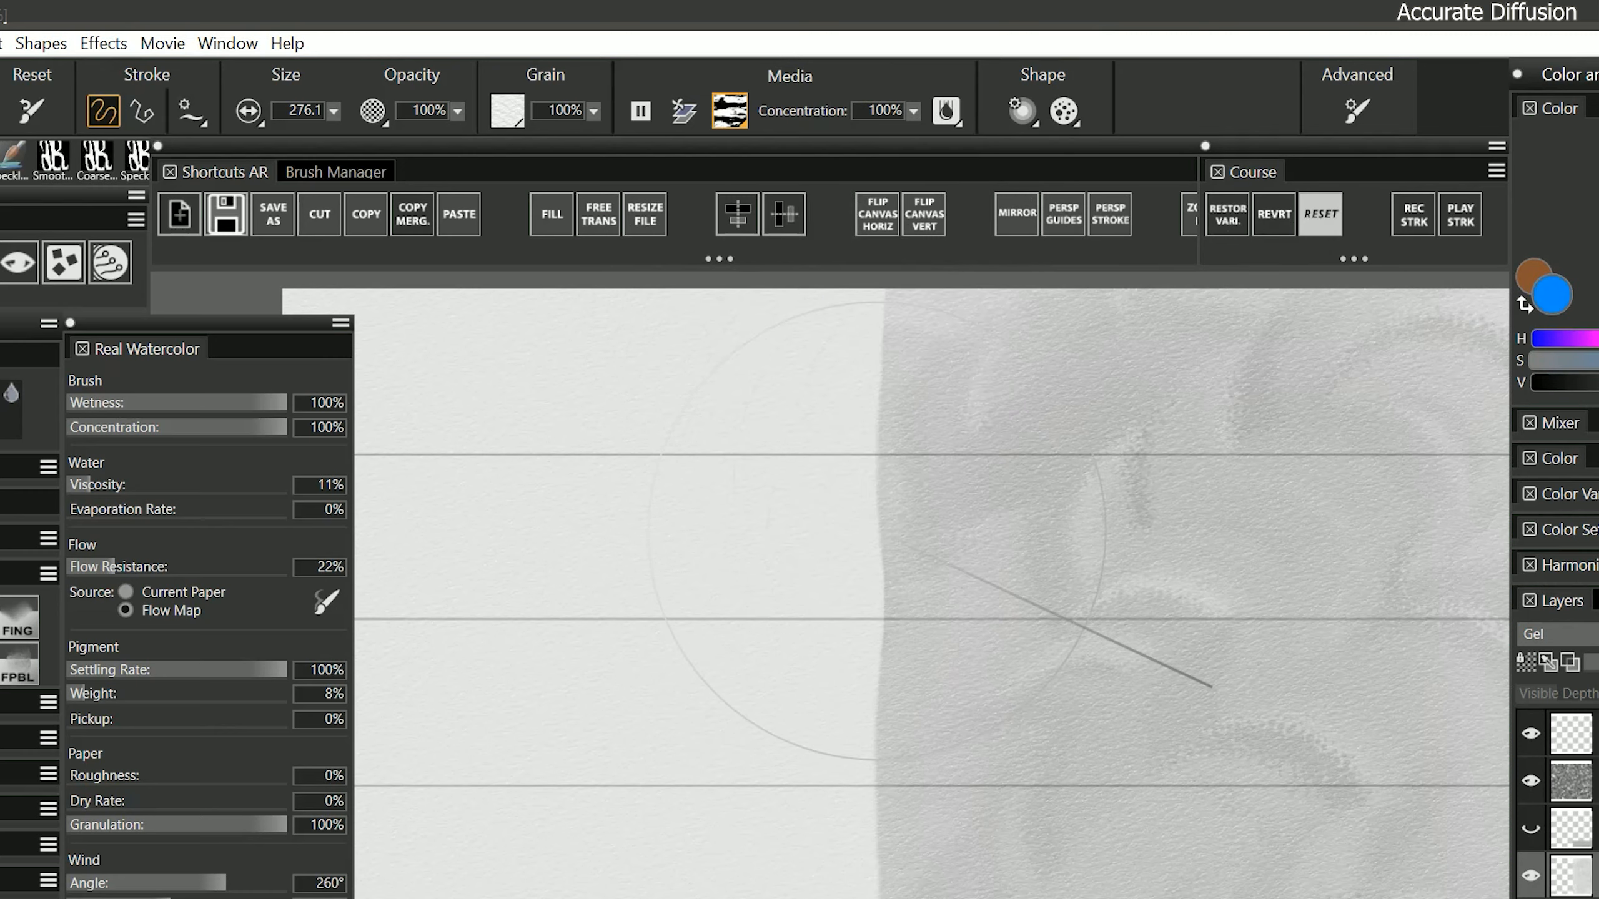
Stamp a large blue dab with Accurate Diffusion off, then turn it on and stamp a second dab
click(886, 547)
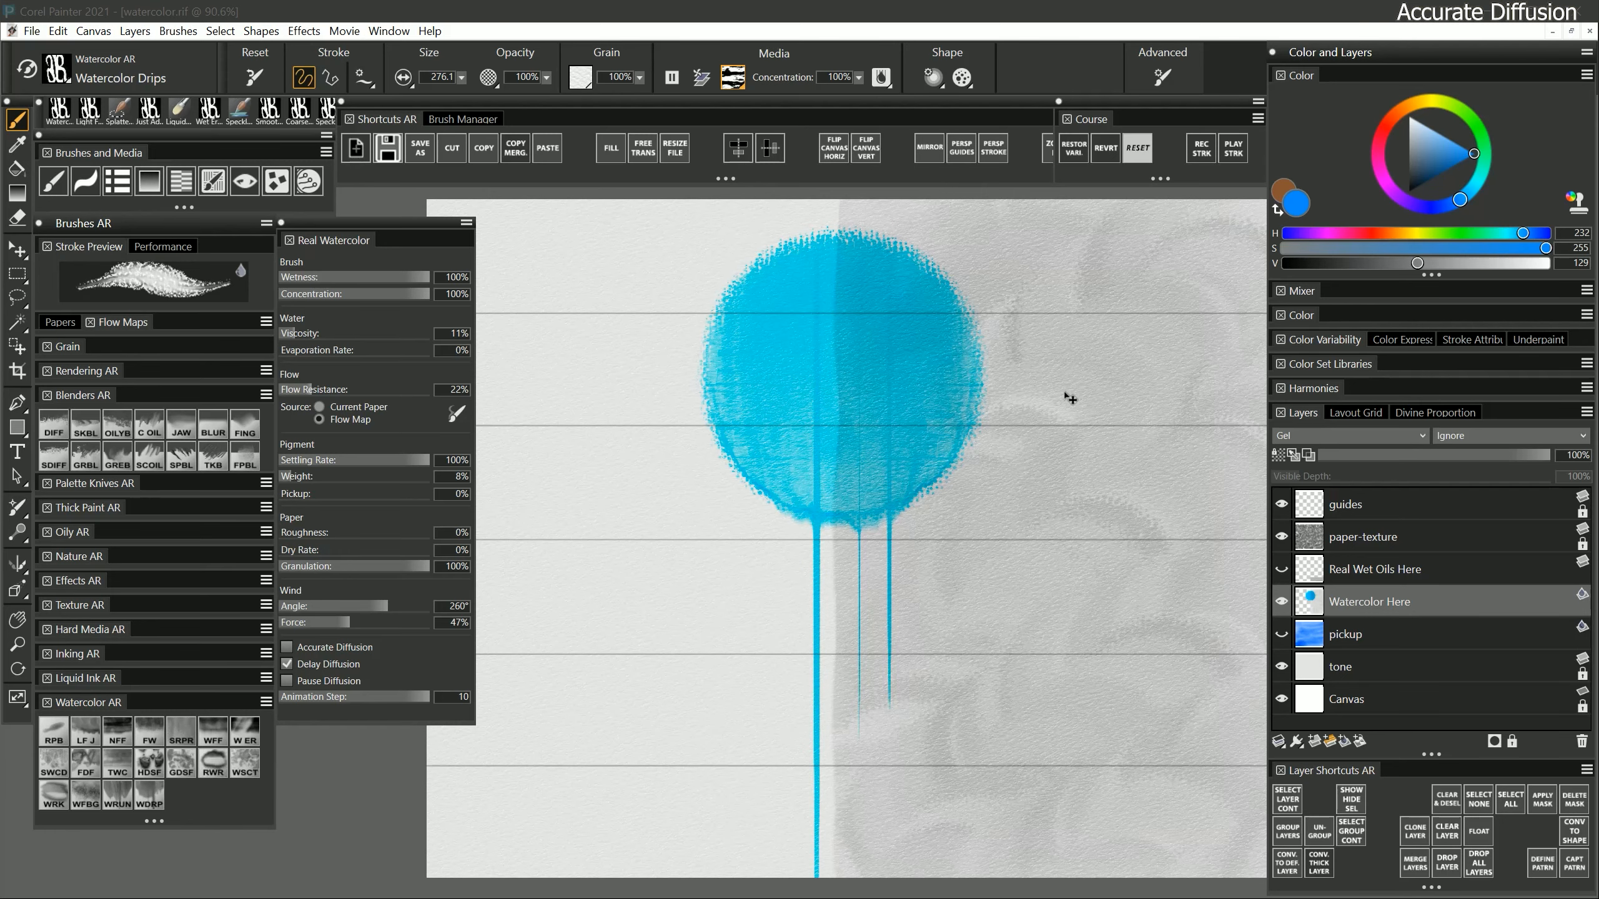
click(286, 647)
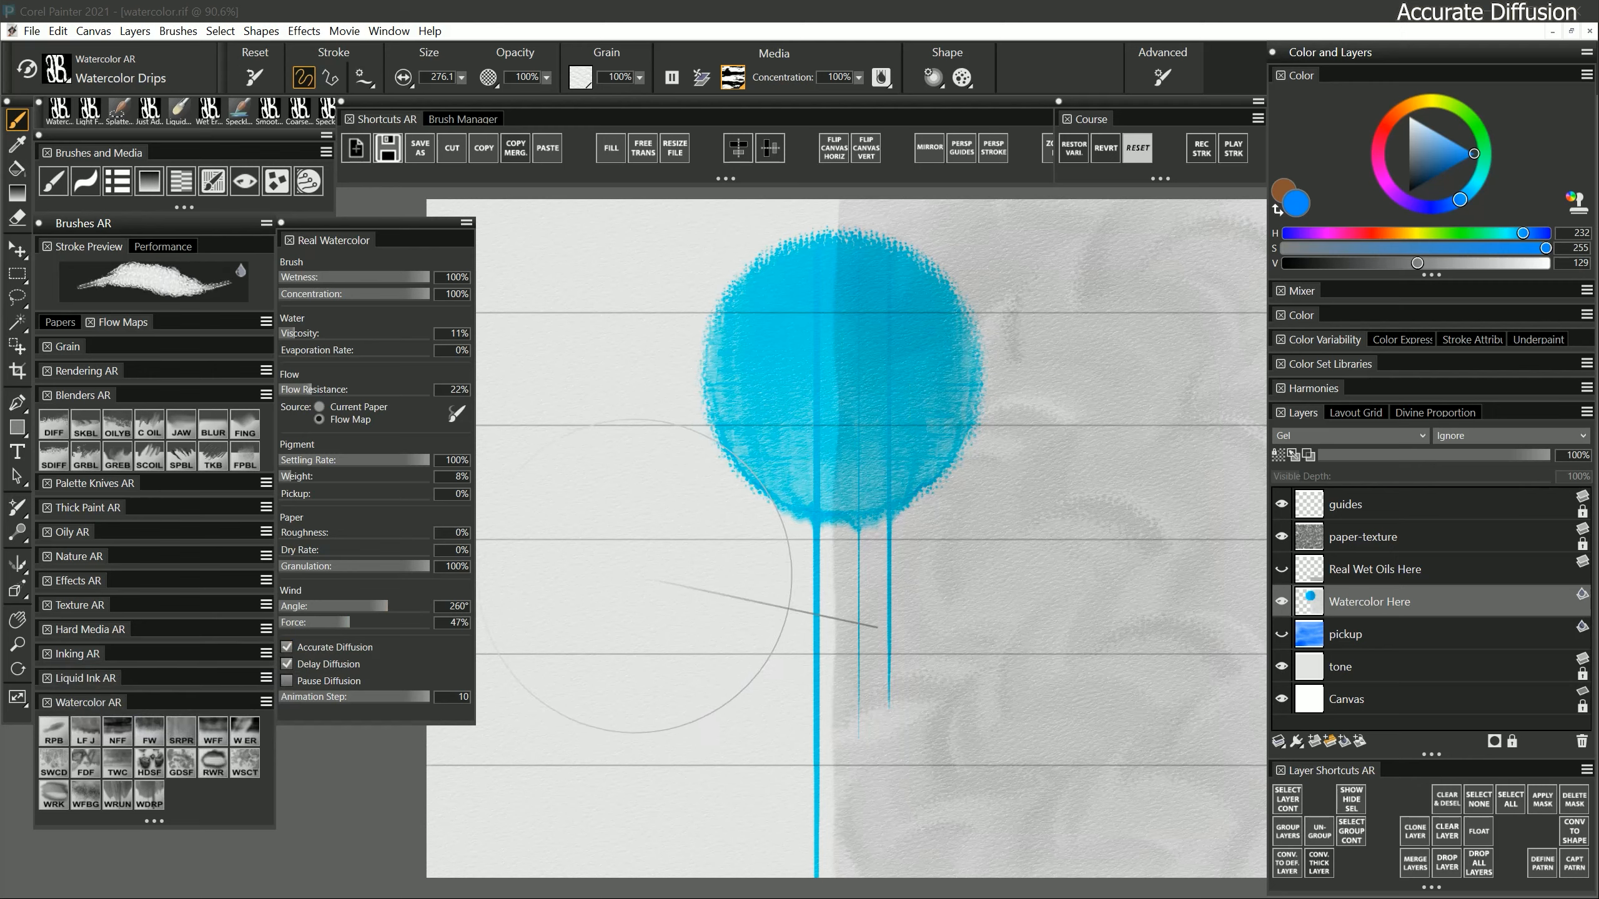
click(636, 576)
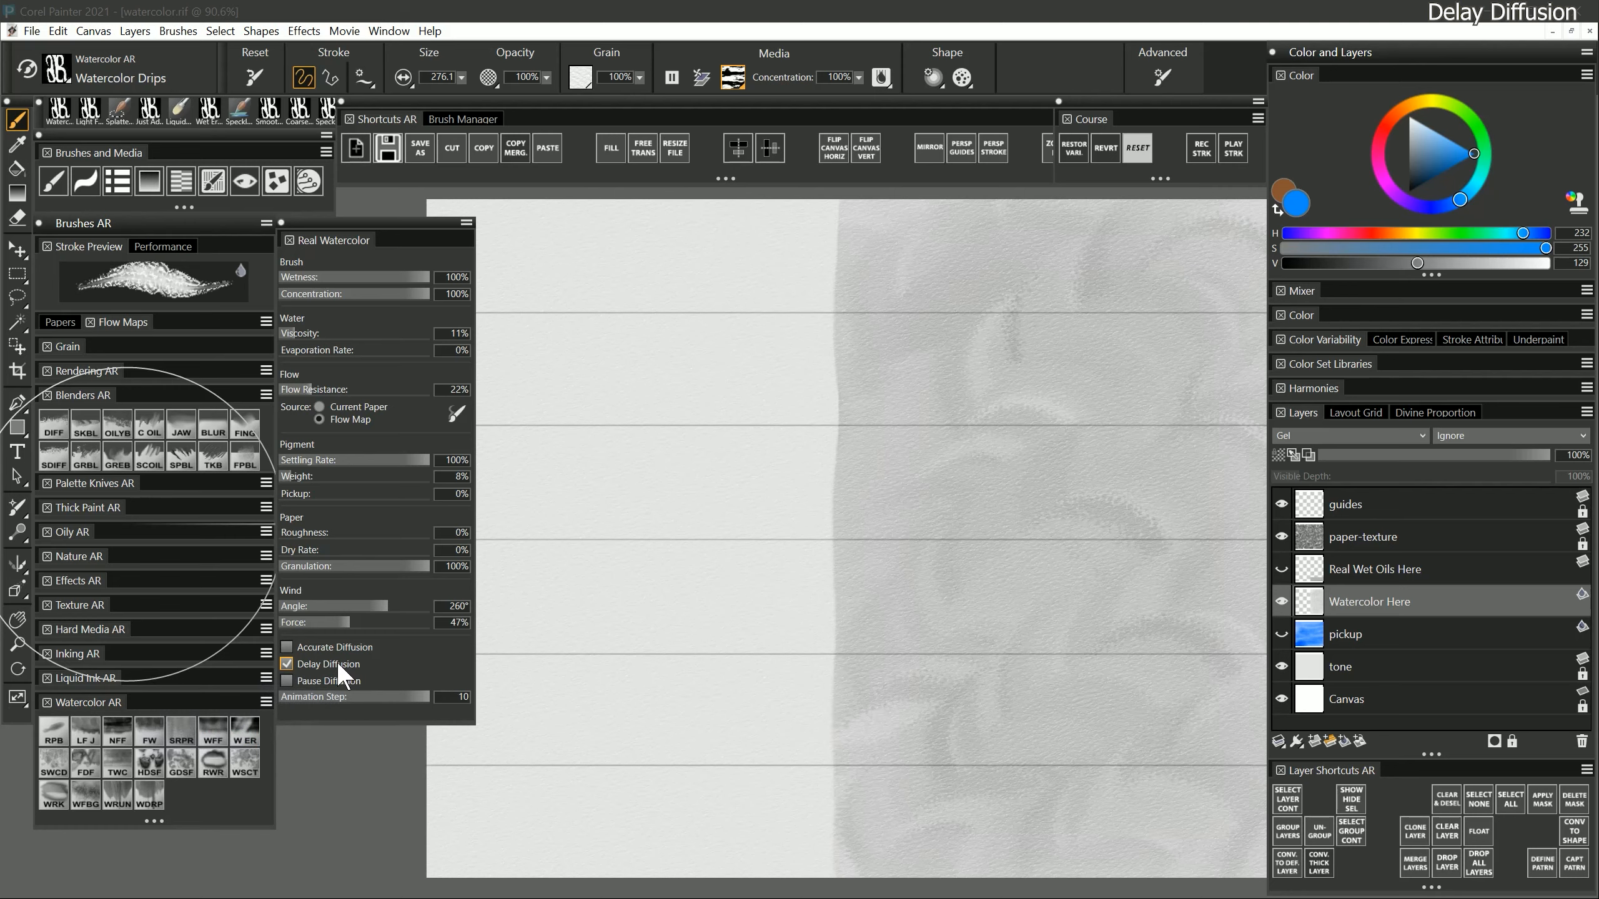
Paint a horizontal blue stroke with Delay Diffusion on, then turn it off and paint a second stroke below
drag(569, 371, 1114, 367)
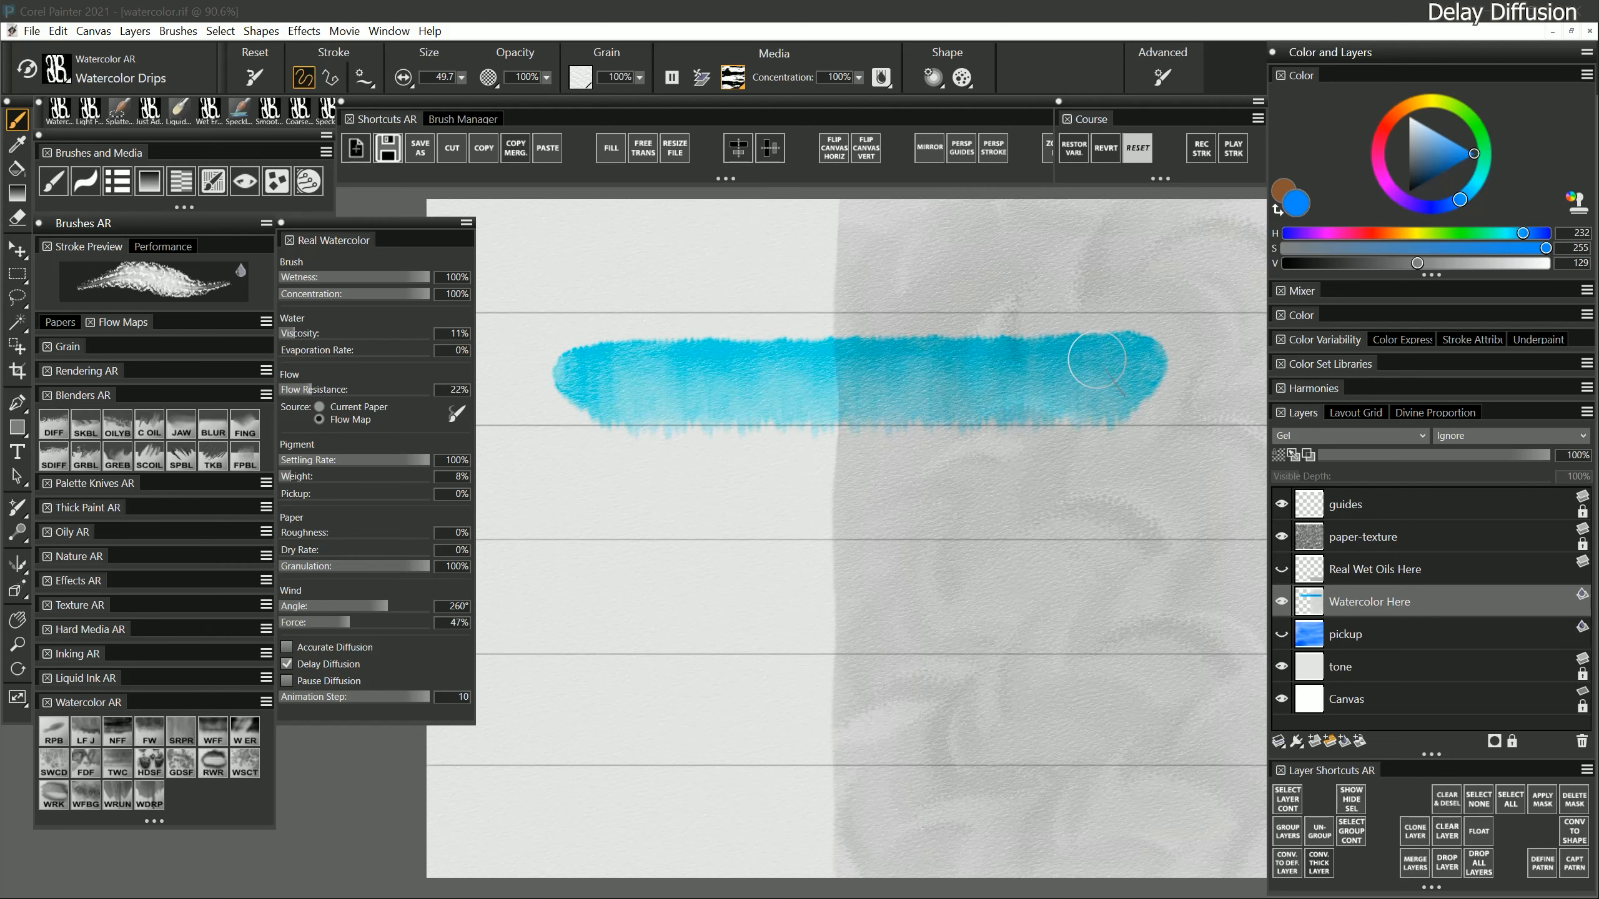
click(286, 664)
mouse_move(559, 508)
mouse_down()
mouse_move(1149, 492)
mouse_move(1058, 535)
mouse_move(1059, 559)
mouse_move(1162, 592)
mouse_move(1205, 646)
mouse_up()
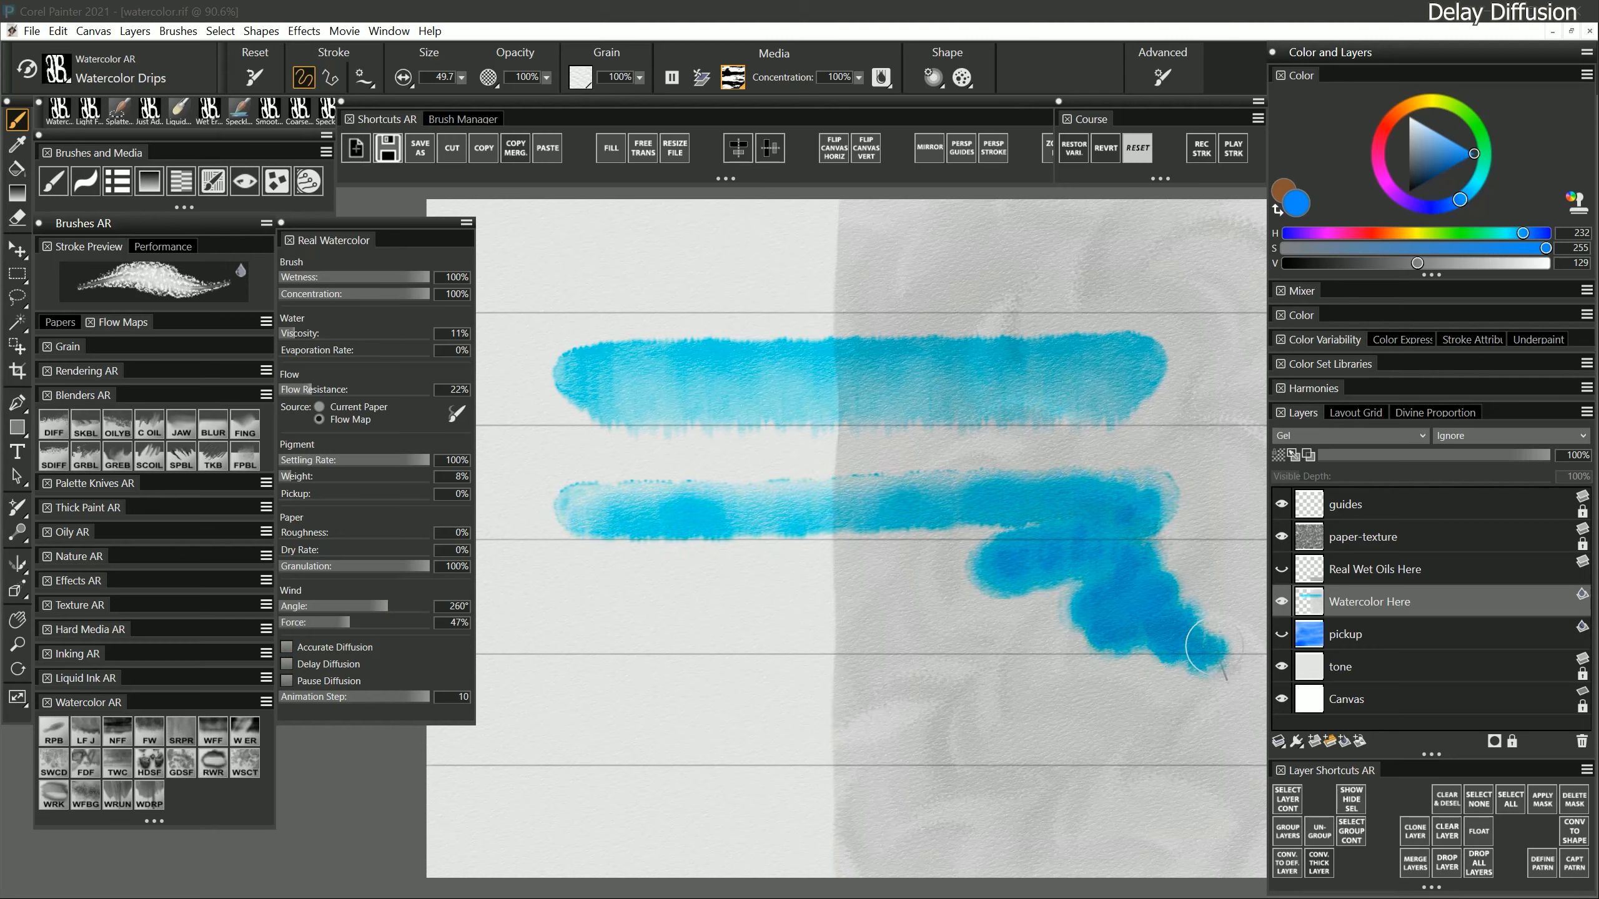